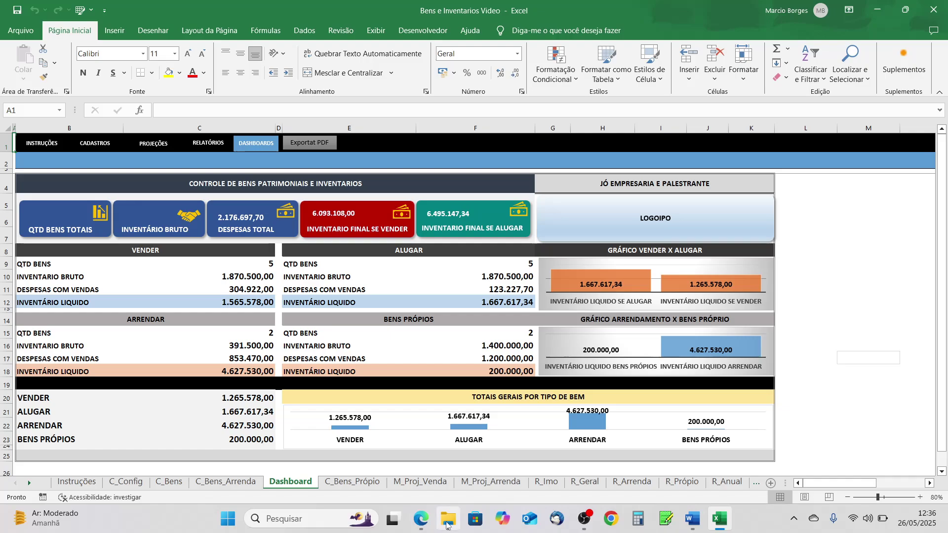
Switch to File Explorer and check the properties of the Bens e Inventarios Video file
mouse_move(447, 524)
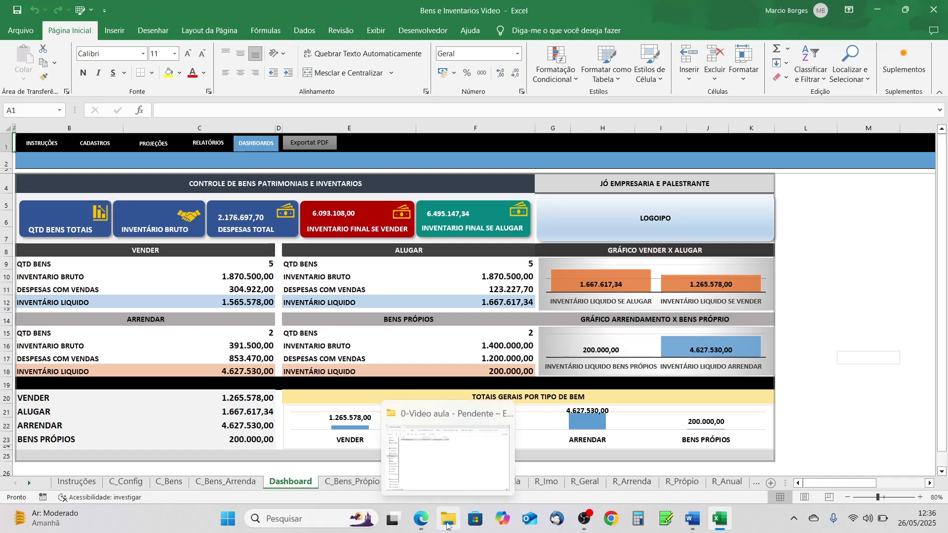
left_click(446, 525)
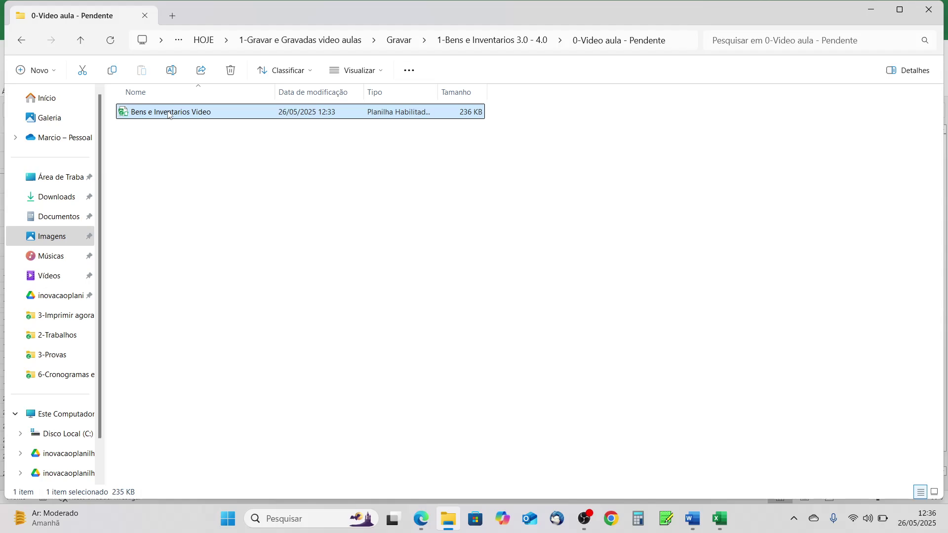
right_click(169, 115)
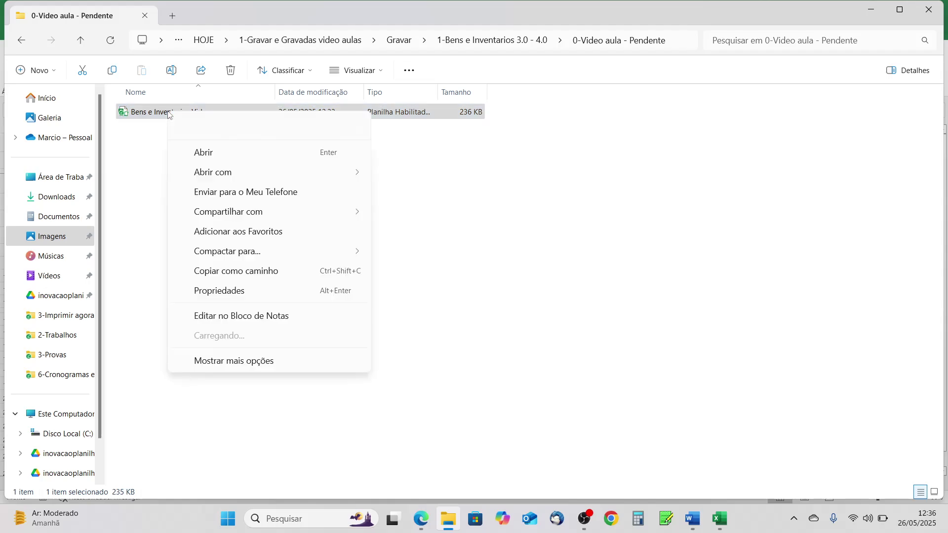
left_click(234, 292)
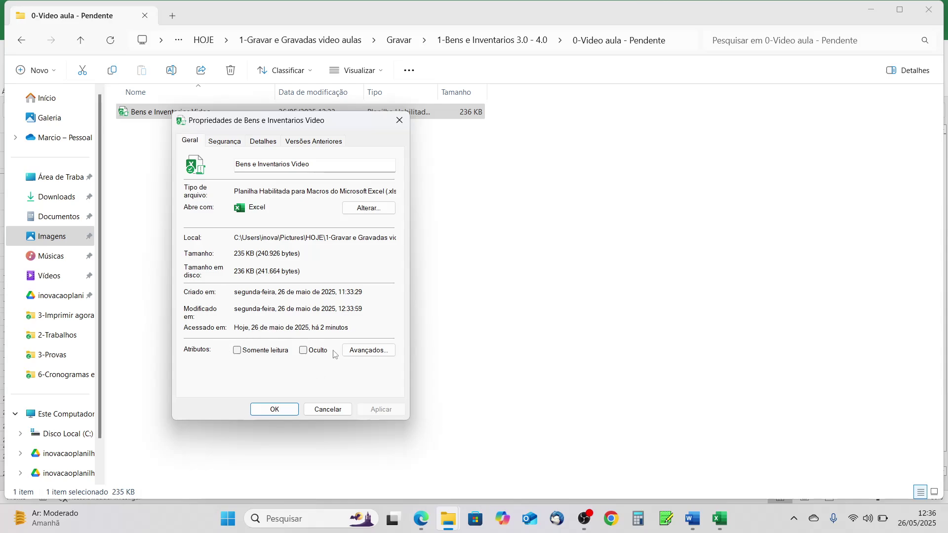
left_click(267, 411)
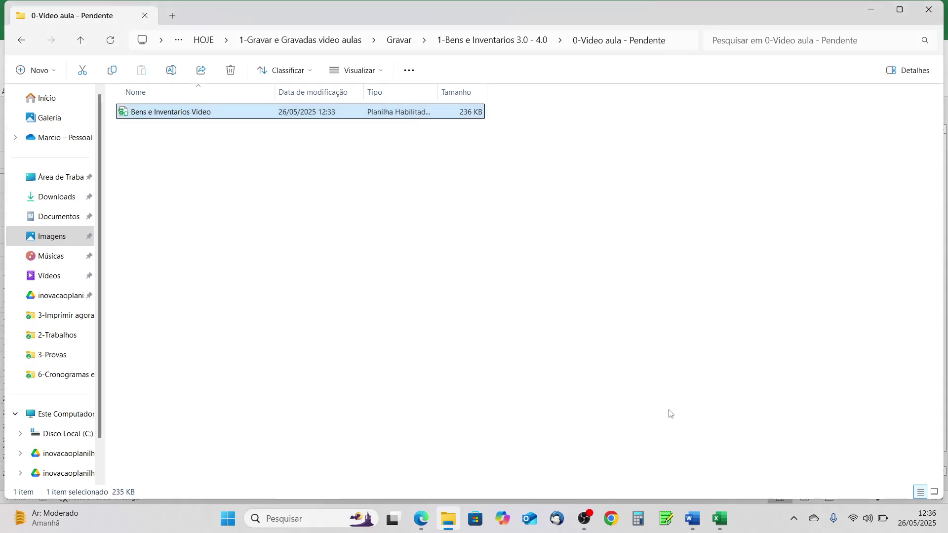
Return to Excel and examine the commercial asset types and the free rows below them on the Cadastros configuration sheet
left_click(720, 530)
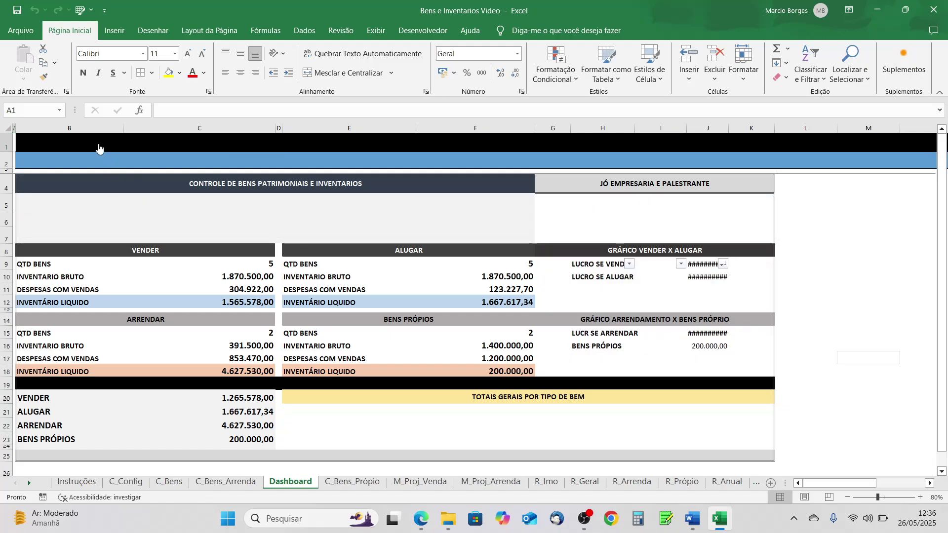
left_click(99, 147)
mouse_move(52, 236)
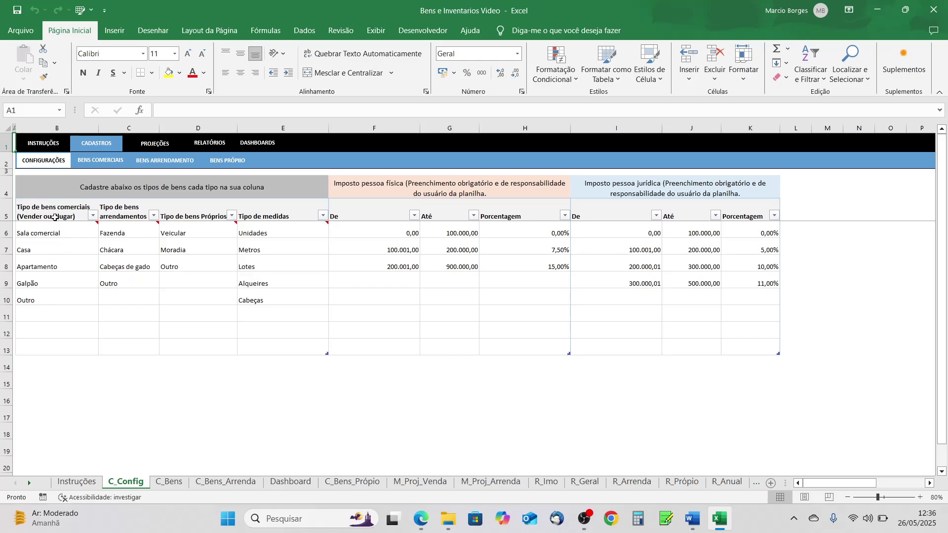
left_click(55, 216)
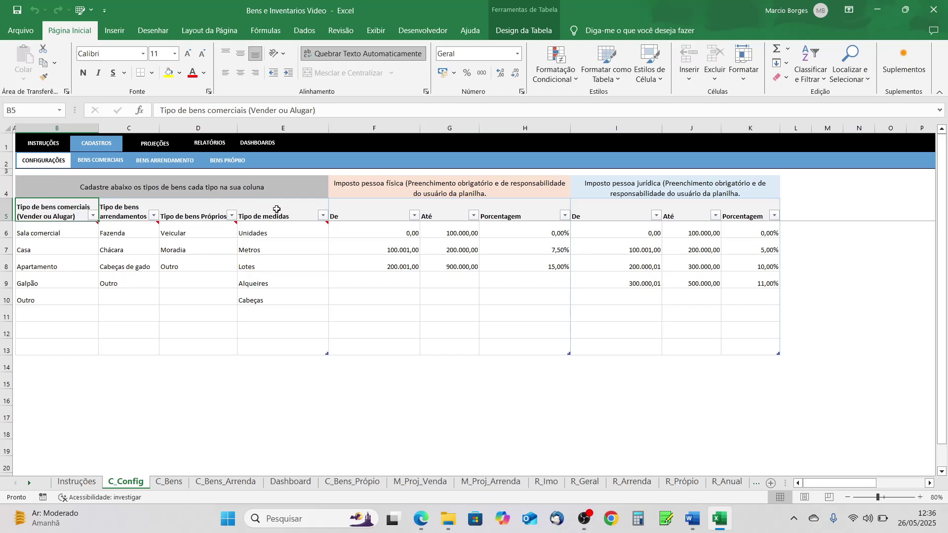
left_click_drag(277, 209, 57, 217)
left_click(57, 233)
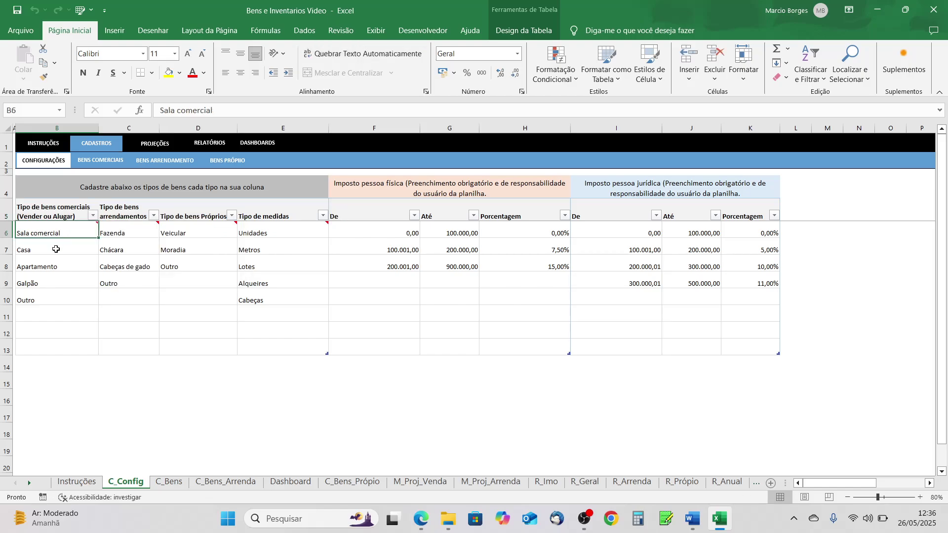
left_click(52, 266)
left_click(68, 315)
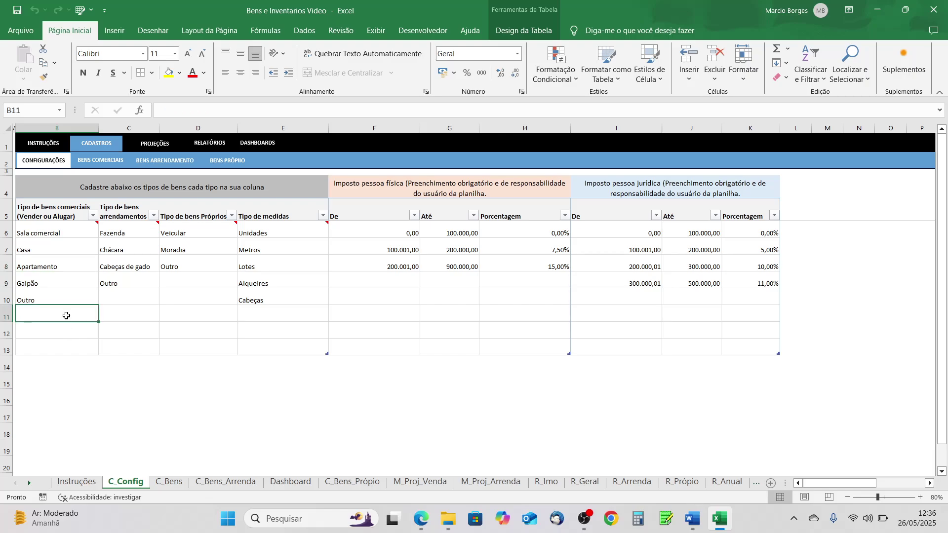
left_click(65, 332)
left_click(62, 347)
left_click(61, 366)
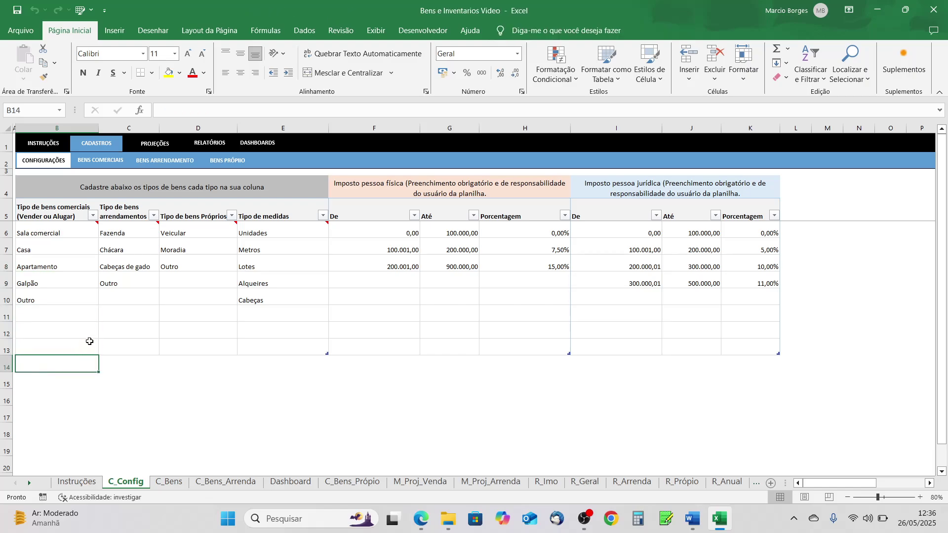
Examine the lease asset types and the free rows below them in the configuration table
left_click(148, 328)
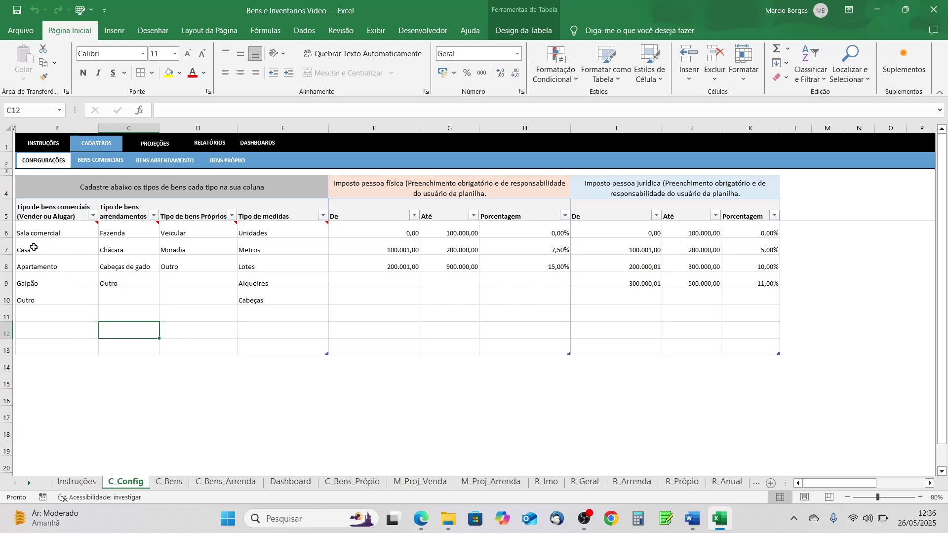
left_click(127, 235)
left_click(127, 249)
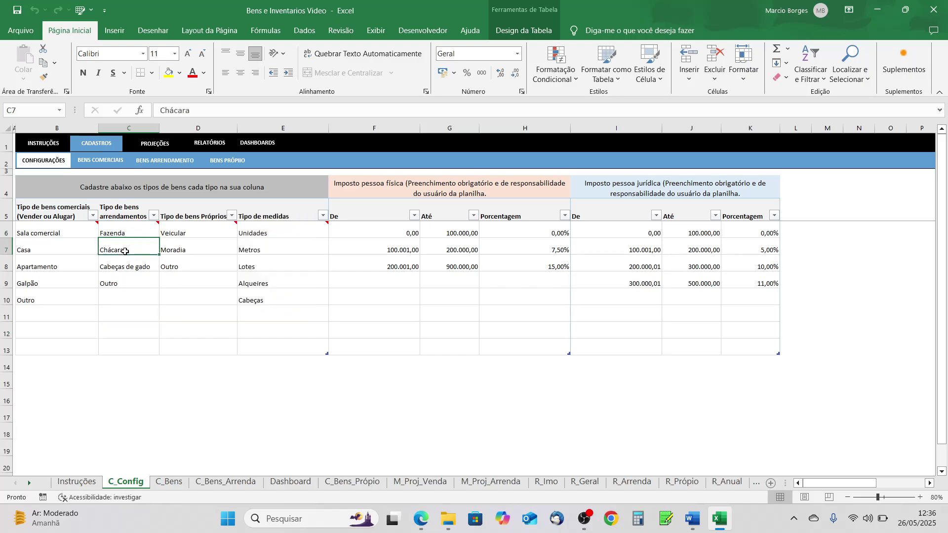
left_click(125, 298)
left_click(130, 326)
left_click(129, 346)
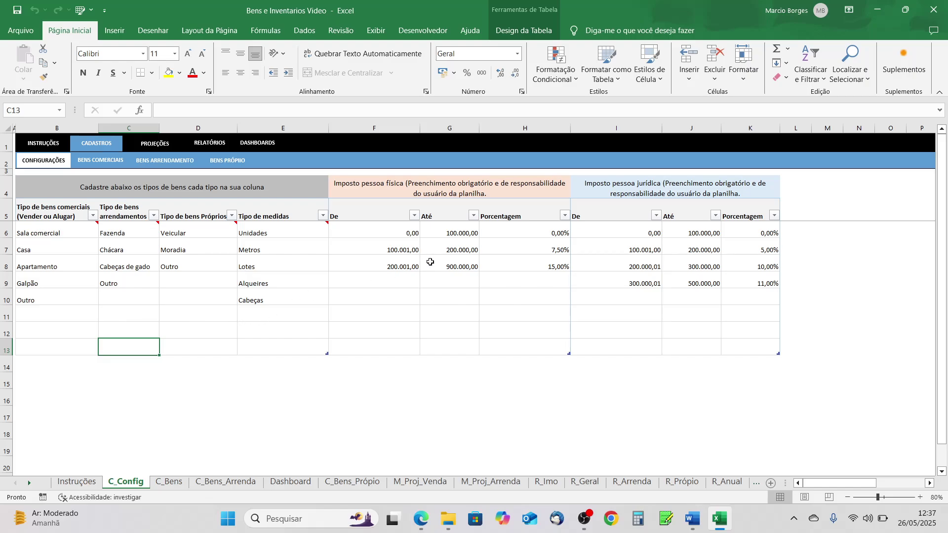
Examine the tax brackets and percentages for pessoa física and pessoa jurídica on the configuration sheet
left_click(361, 186)
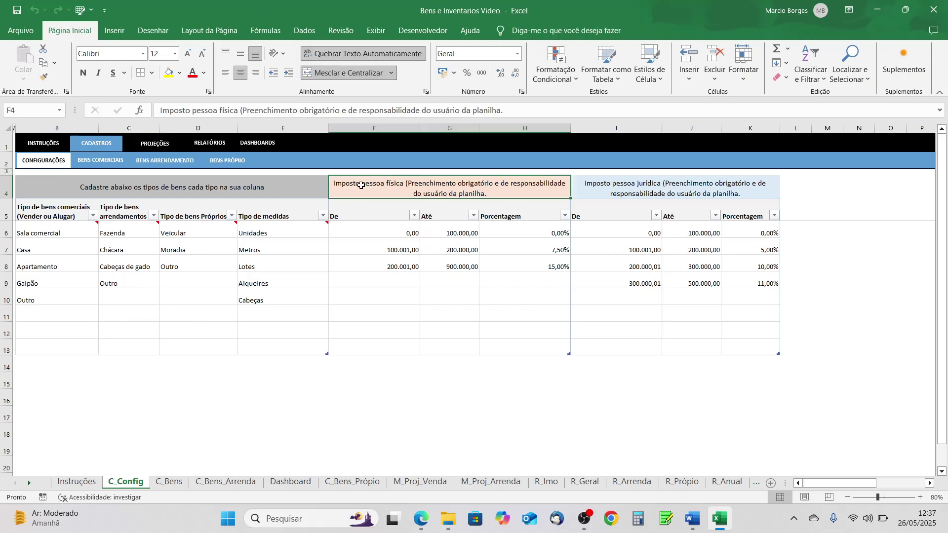
left_click(603, 184)
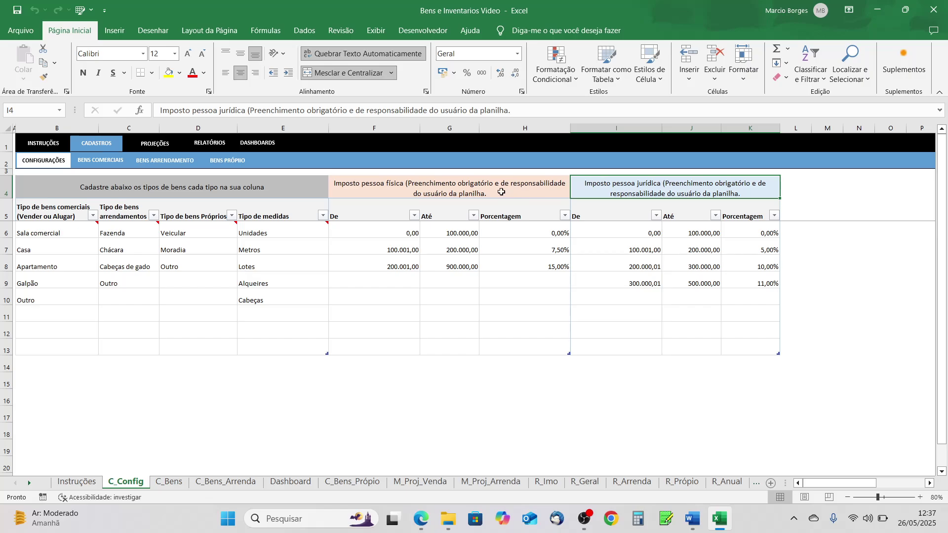
left_click(369, 227)
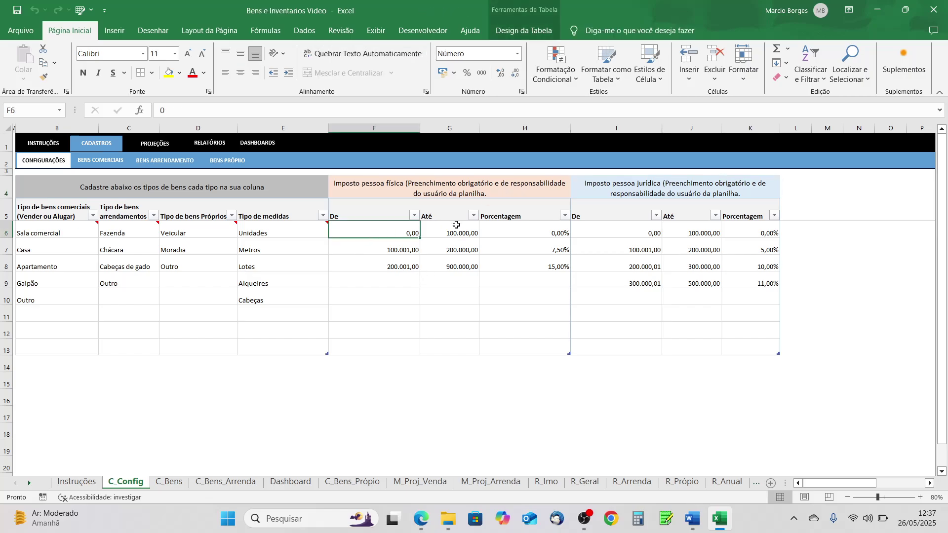
left_click(474, 230)
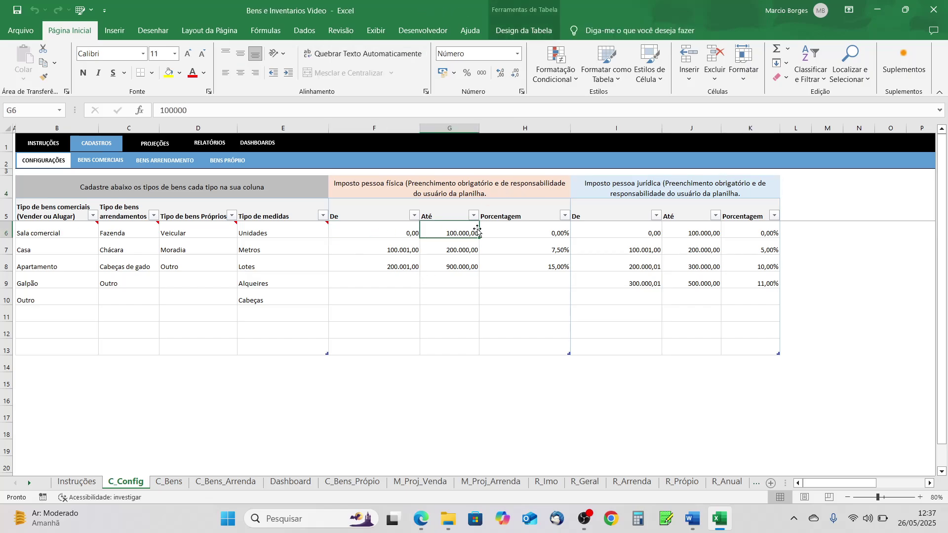
left_click(375, 248)
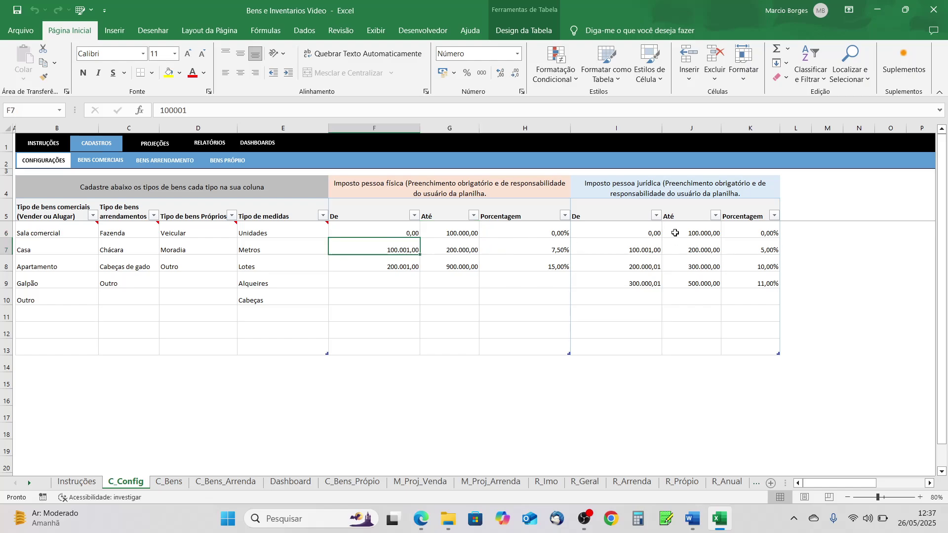
left_click(629, 232)
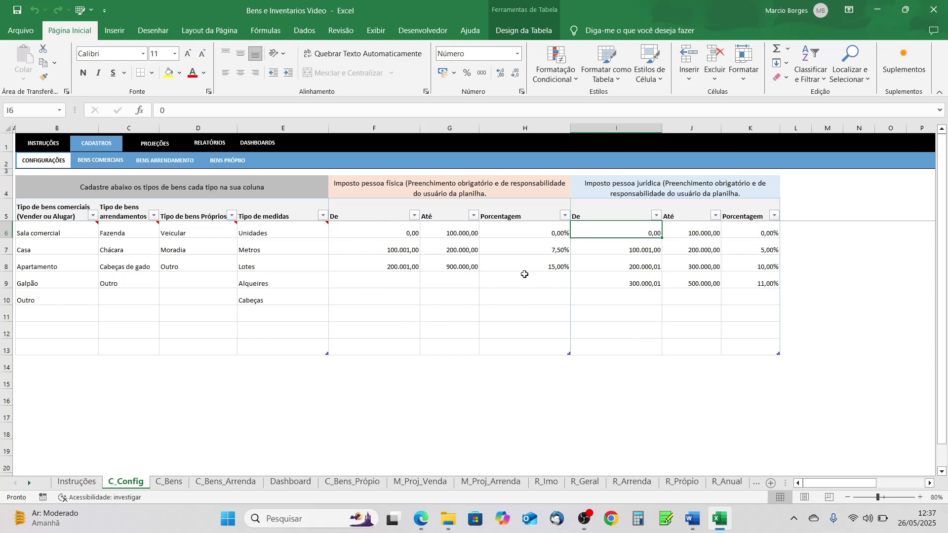
left_click_drag(750, 228, 372, 342)
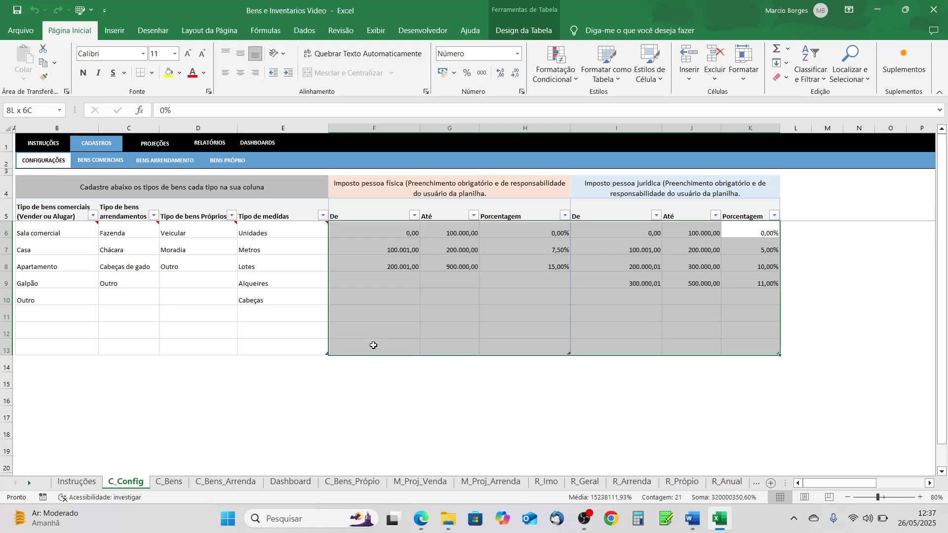
left_click(381, 232)
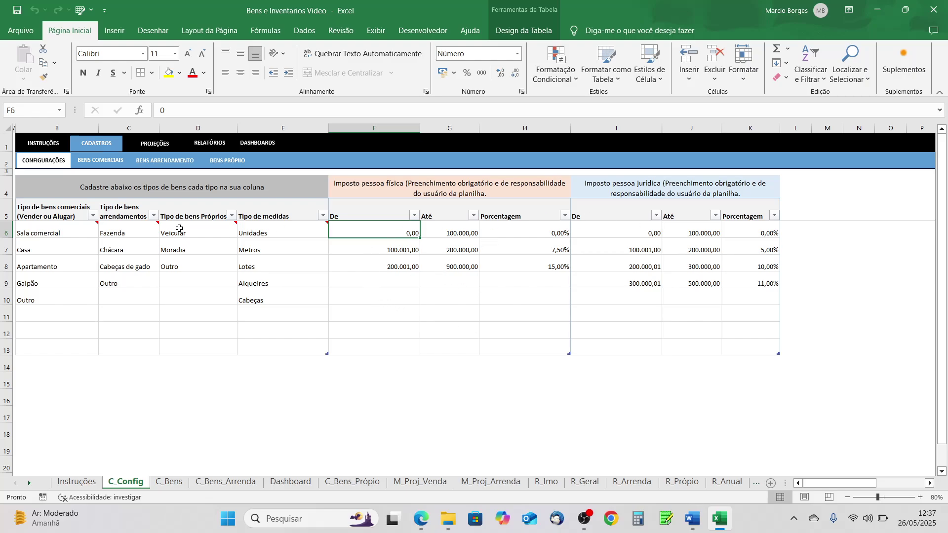
On the Bens Comerciais sheet, set the Classificação of the first empty row, row 10, to Sala comercial
left_click(104, 164)
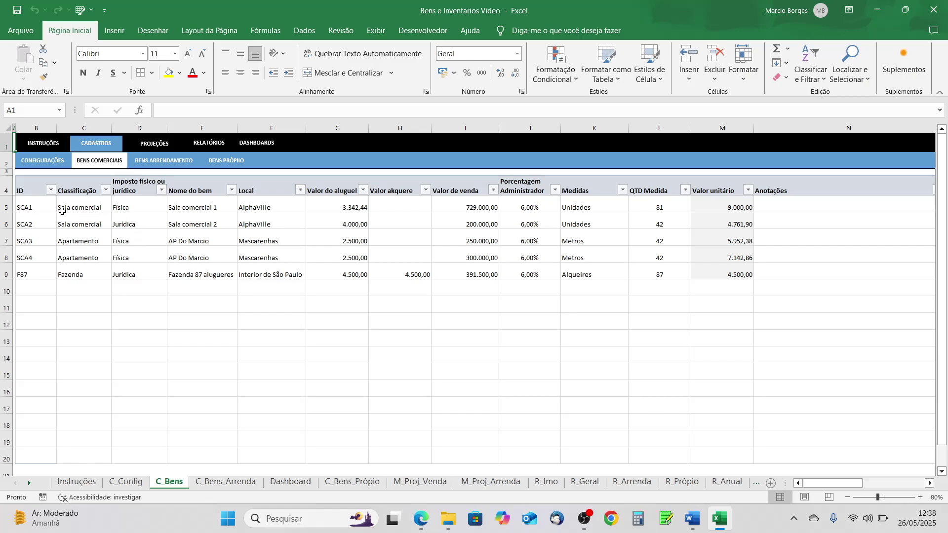
left_click(40, 289)
left_click(90, 289)
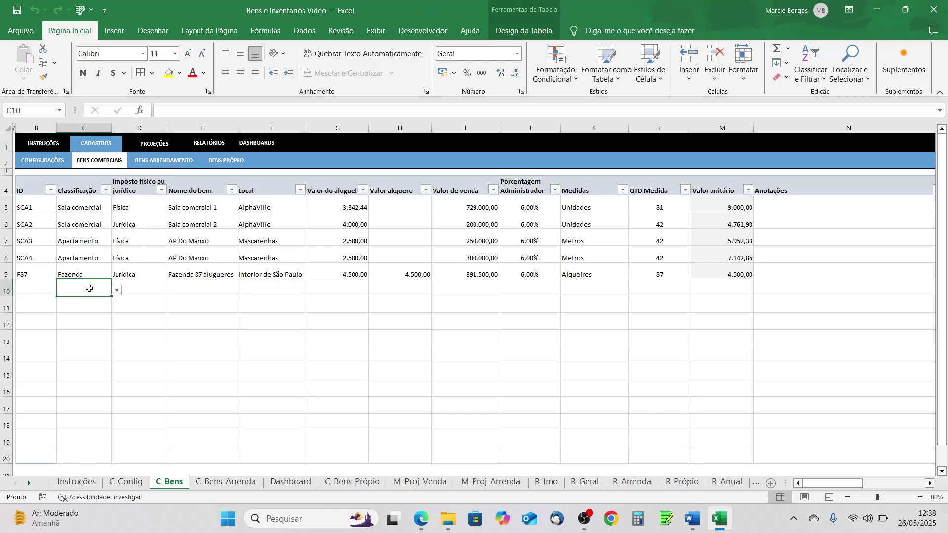
left_click(117, 291)
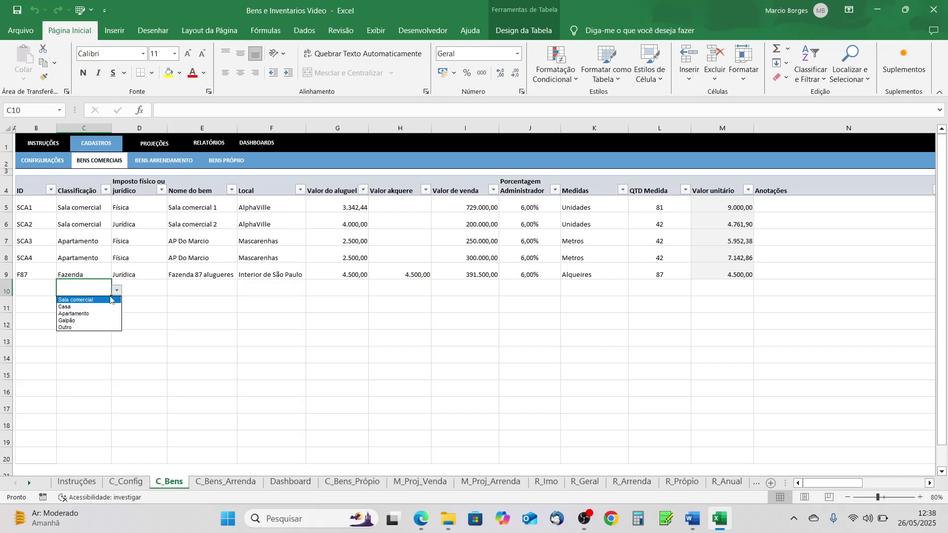
left_click(83, 300)
left_click(118, 293)
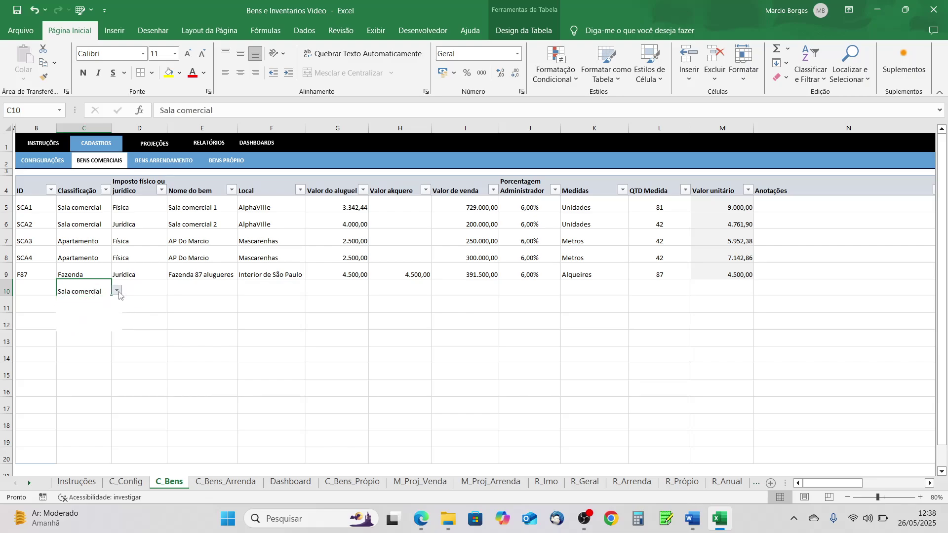
left_click(161, 315)
On the configuration sheet, add "nova" as a commercial asset type in cell B11, below Outro
left_click(44, 161)
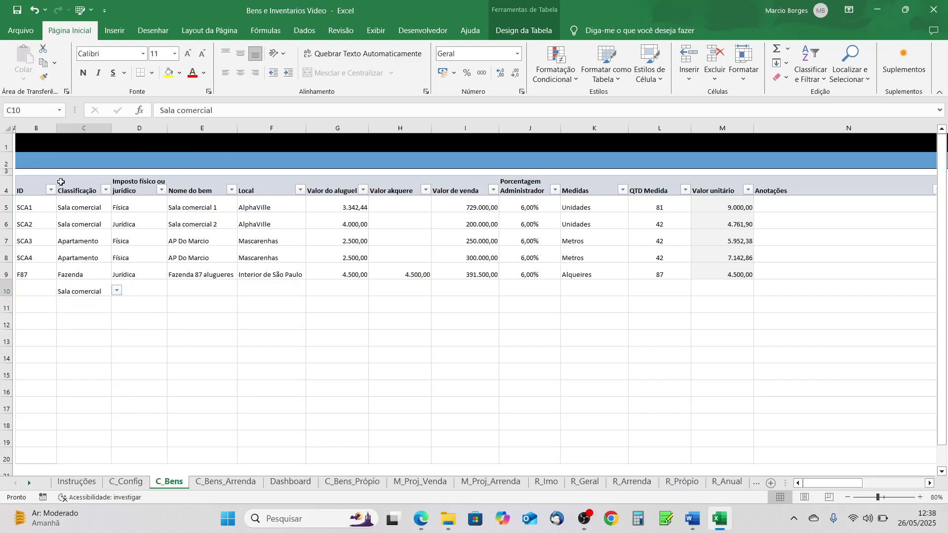
left_click(61, 211)
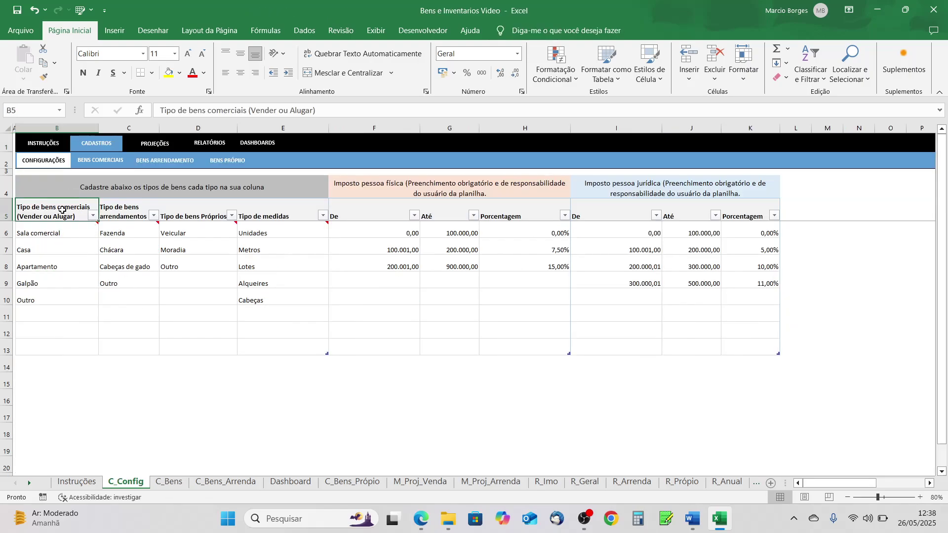
mouse_move(70, 234)
left_click(42, 314)
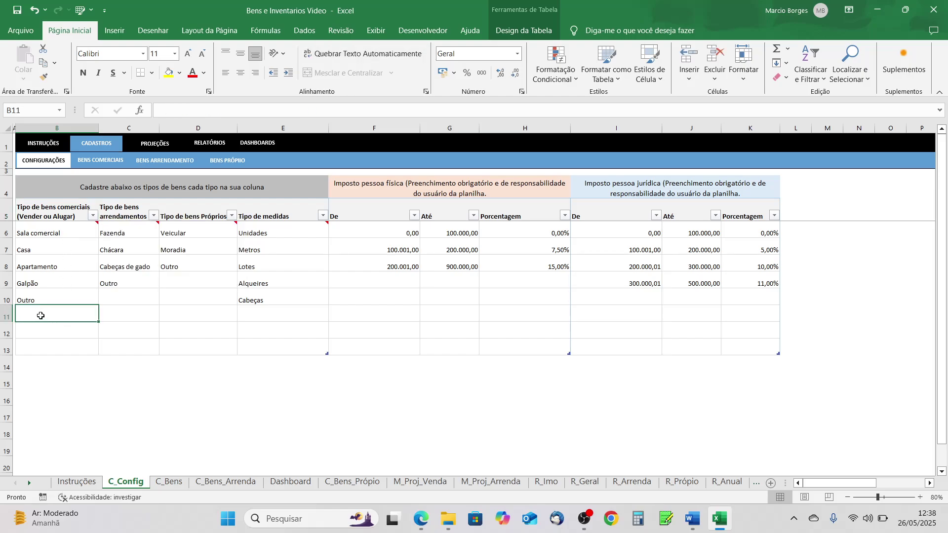
type("n")
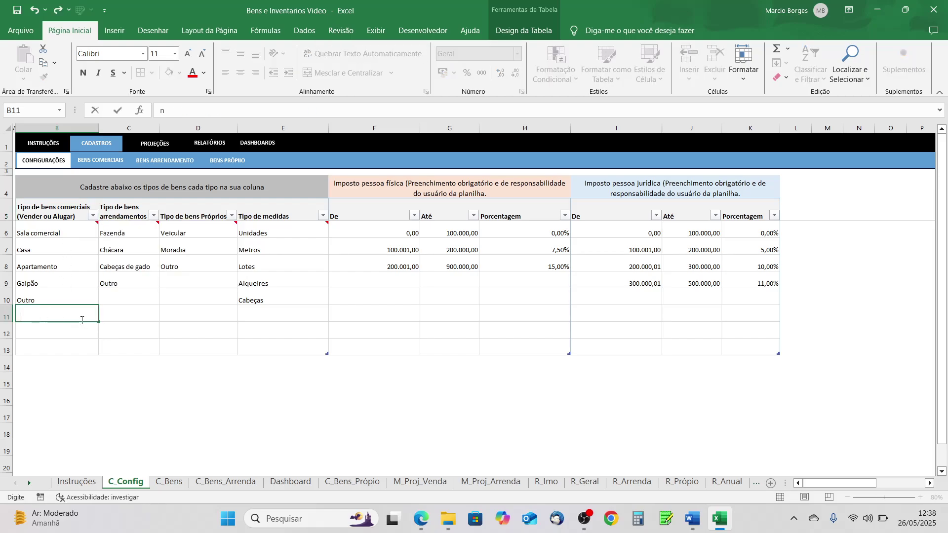
type("ova")
key("Tab")
left_click(45, 314)
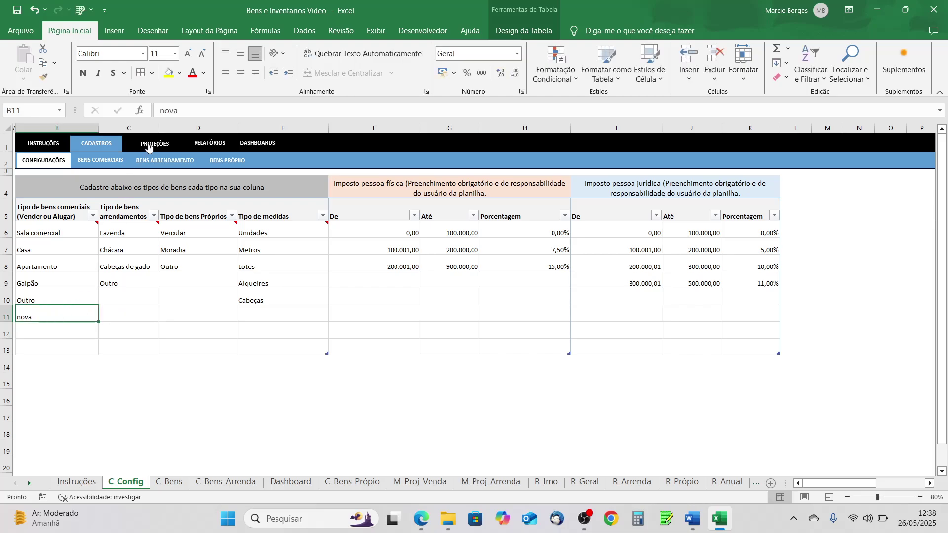
On the Bens Comerciais sheet, try the nova classification in row 10 and set it back to Sala comercial
left_click(100, 161)
left_click(96, 289)
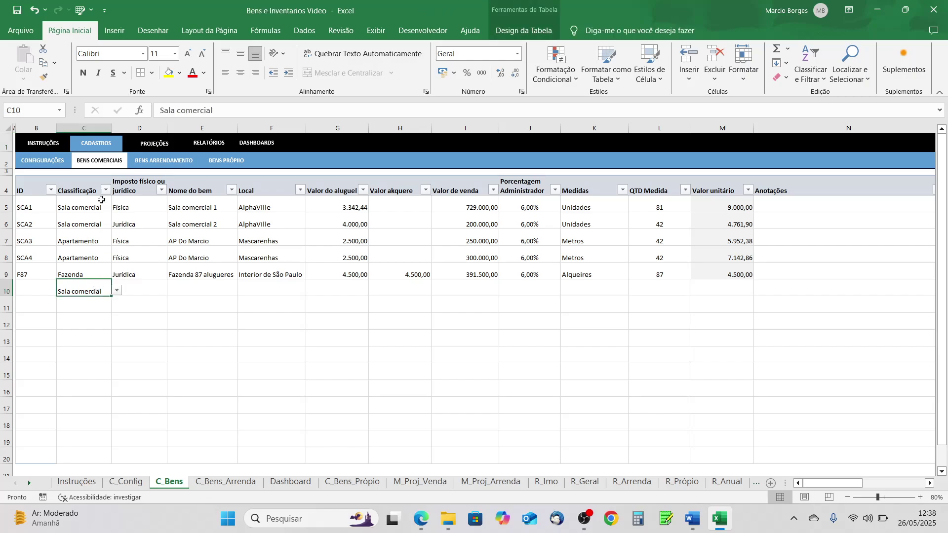
left_click(117, 290)
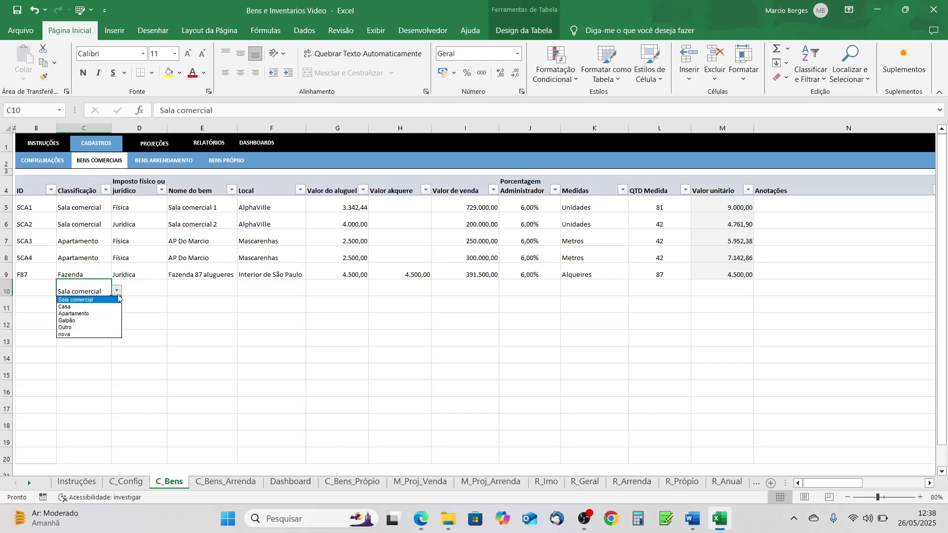
left_click(68, 331)
left_click(117, 290)
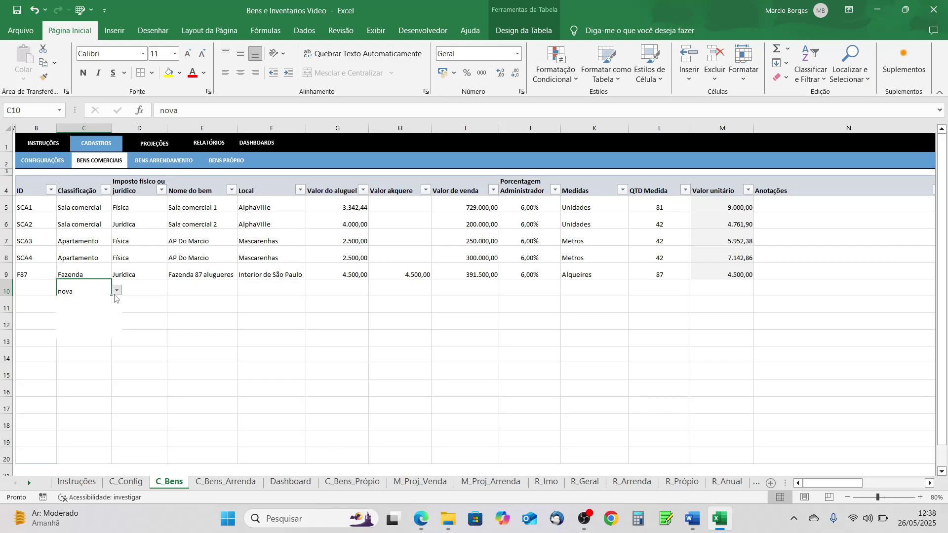
left_click(84, 300)
Examine the available options for Classificação and Imposto físico ou jurídico in row 10 of the Bens Comerciais sheet
left_click(147, 289)
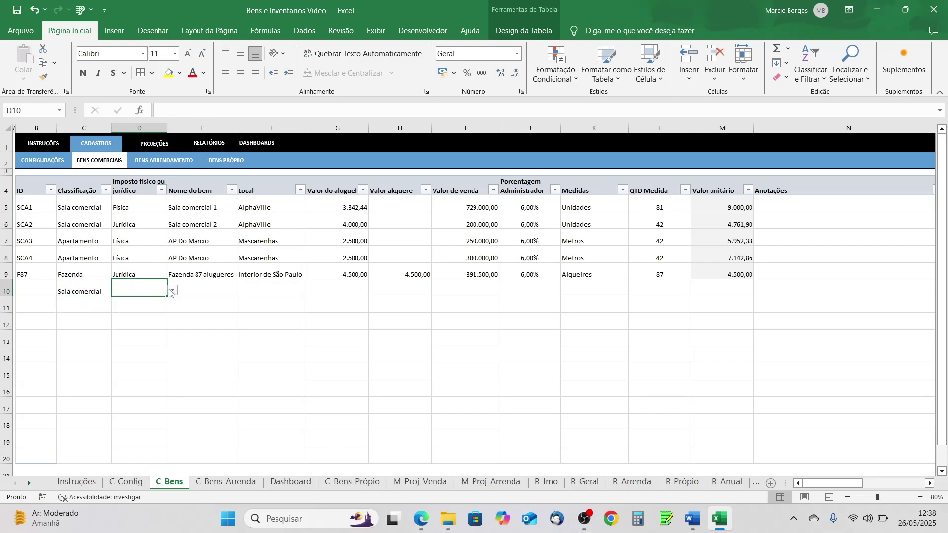
left_click(172, 291)
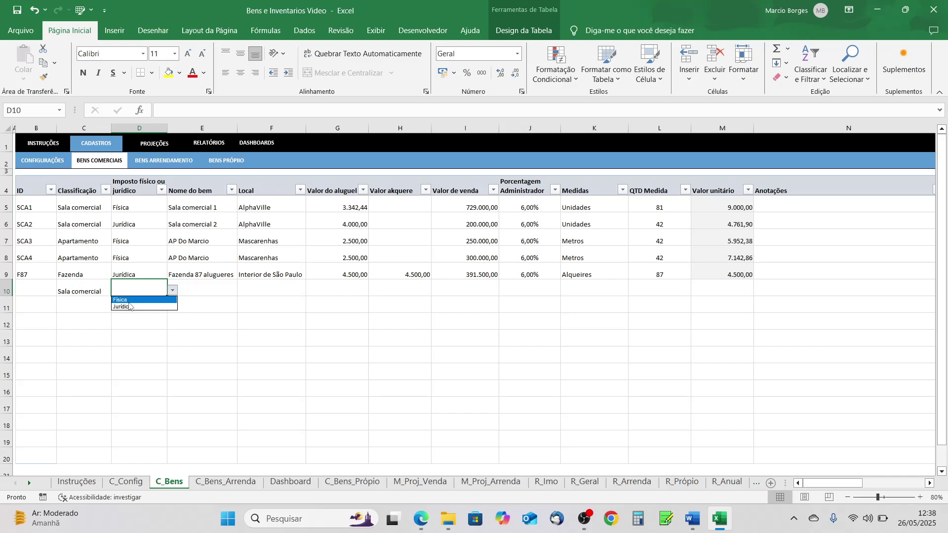
left_click(87, 290)
left_click(103, 286)
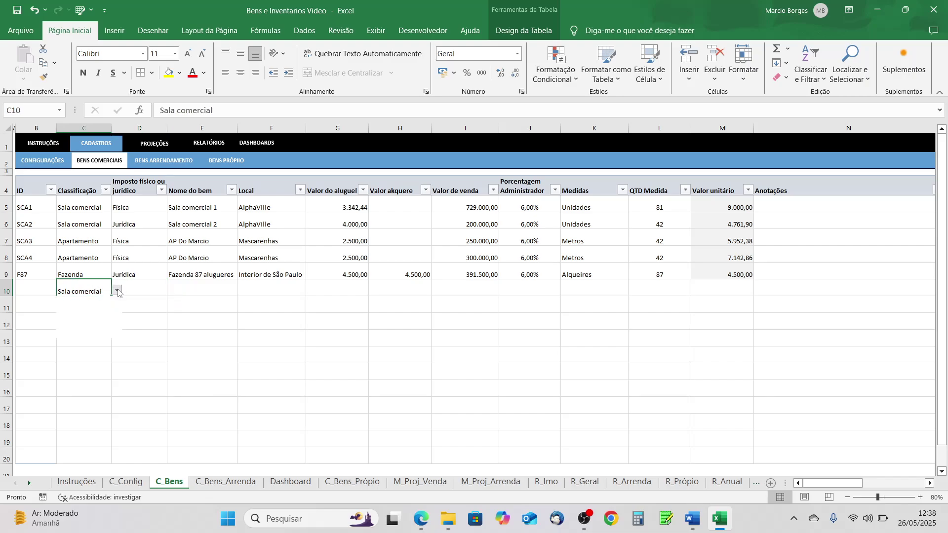
left_click(117, 290)
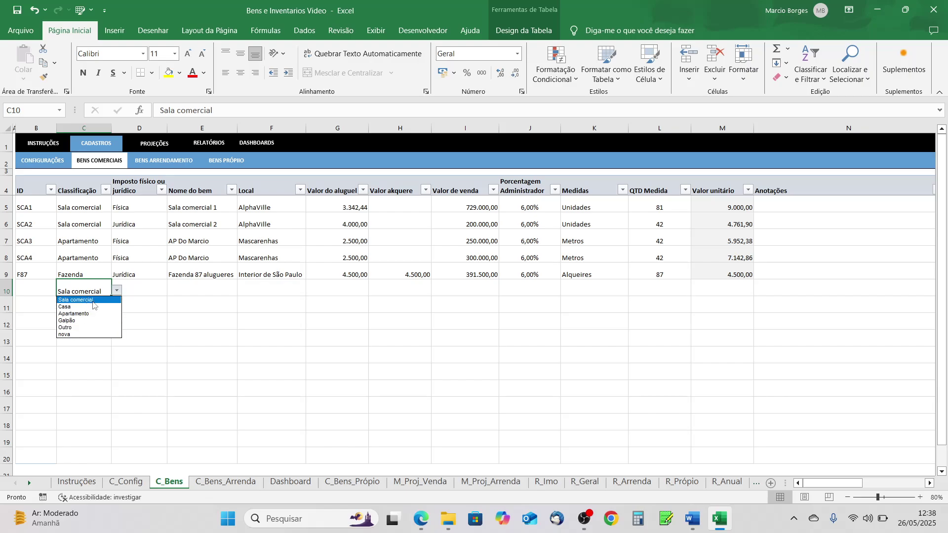
left_click(147, 290)
left_click(155, 283)
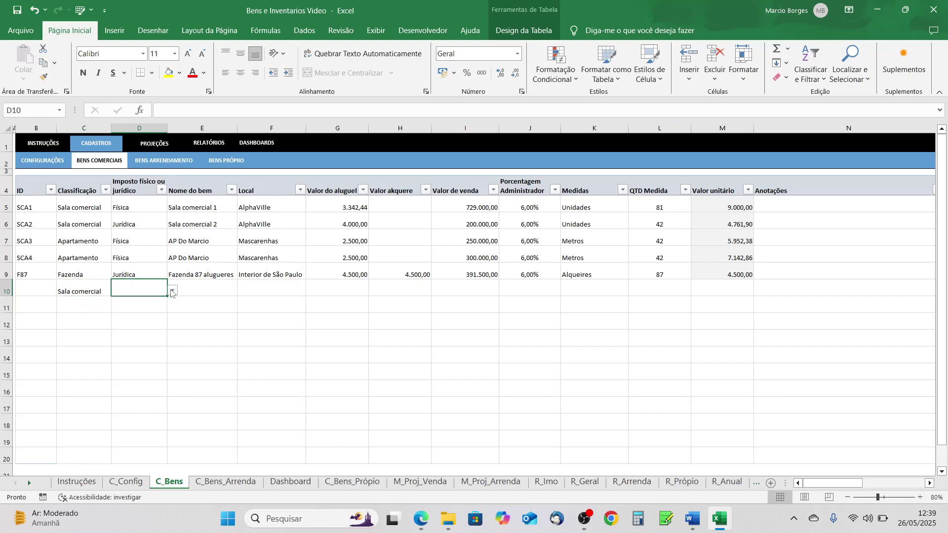
left_click(172, 291)
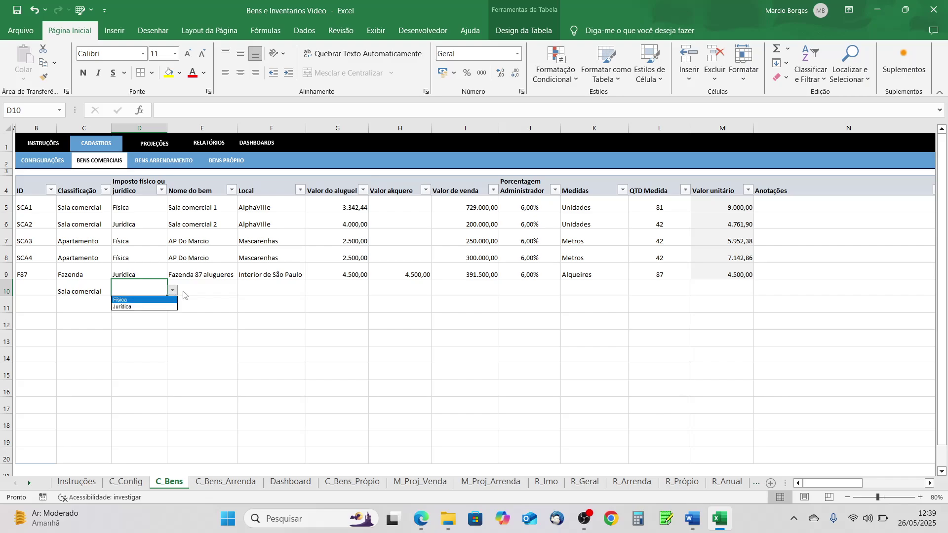
left_click(231, 293)
left_click(212, 287)
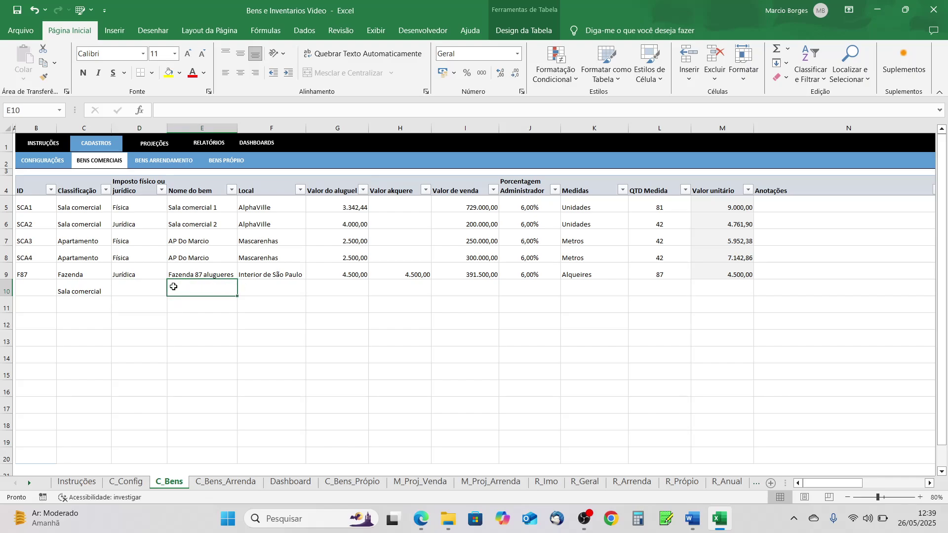
Examine the Fazenda record in row 9 from Local to QTD Medida, including the Medidas options, and the first Sala comercial record
left_click(279, 276)
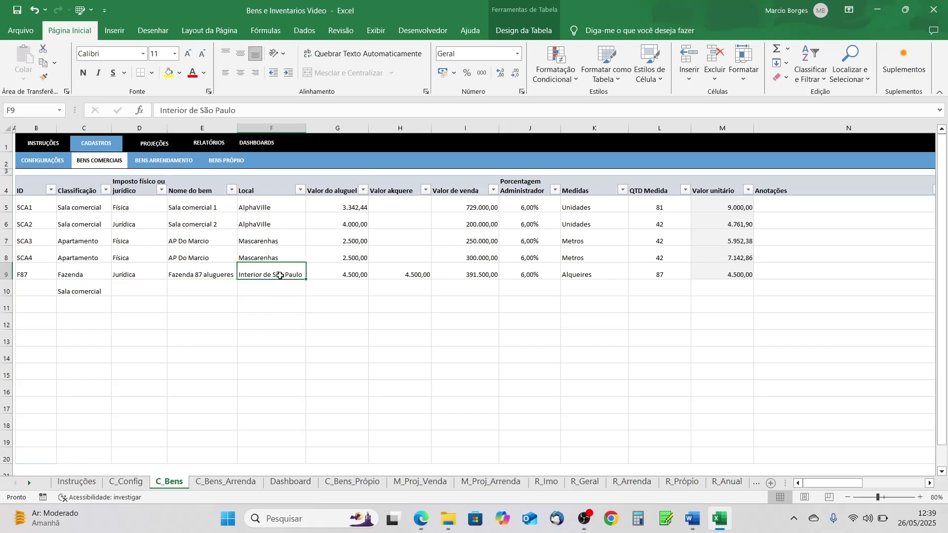
left_click(347, 274)
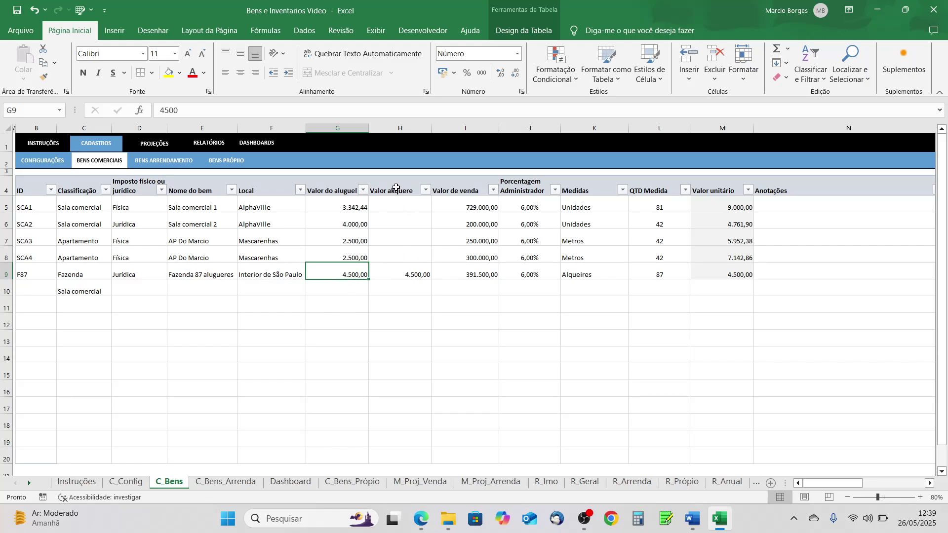
left_click(400, 273)
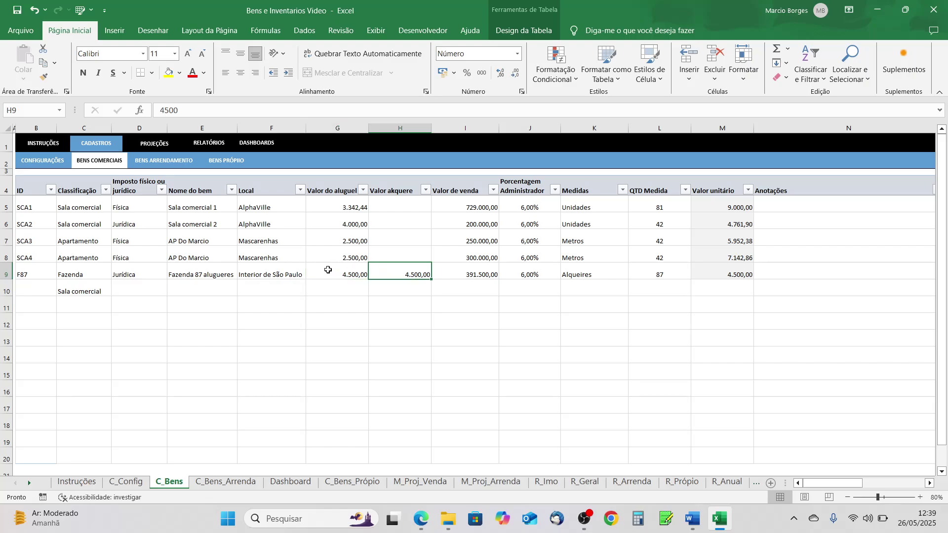
left_click(328, 270)
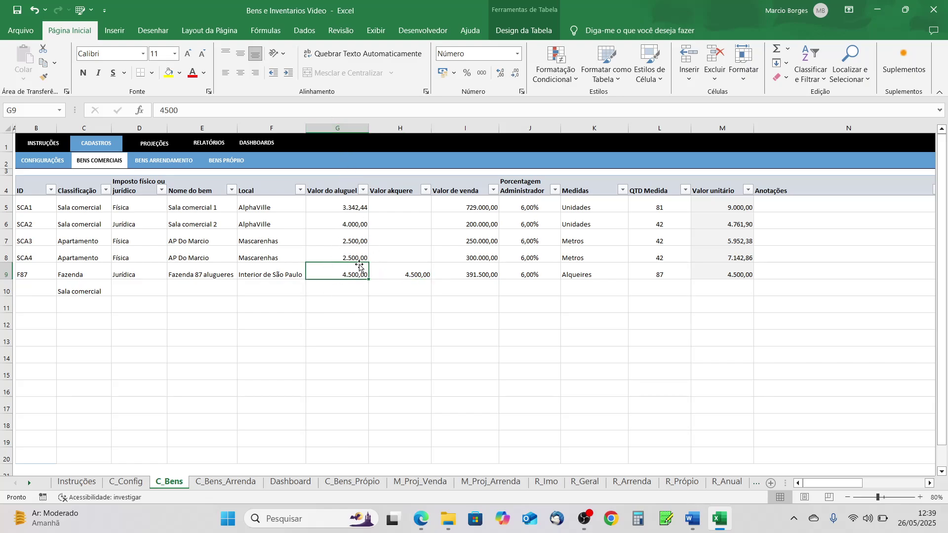
left_click(467, 273)
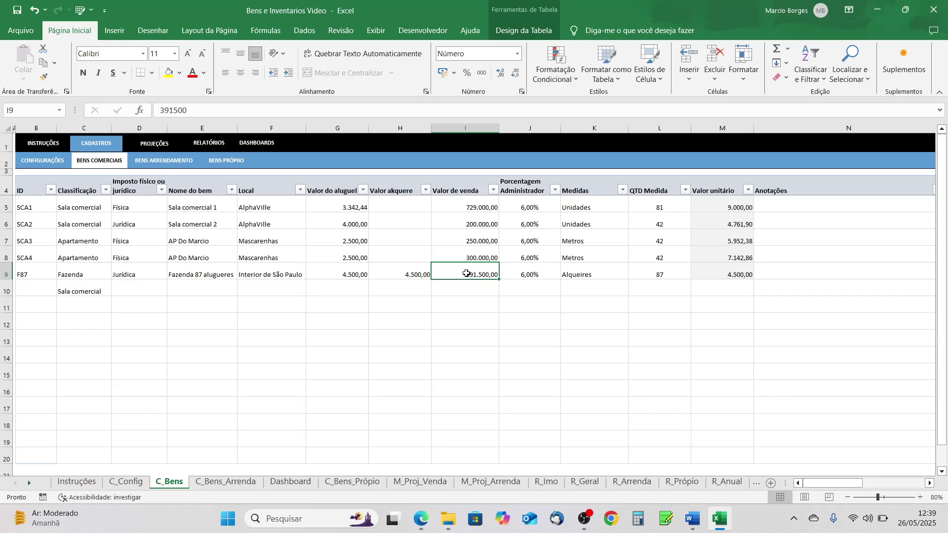
left_click(535, 274)
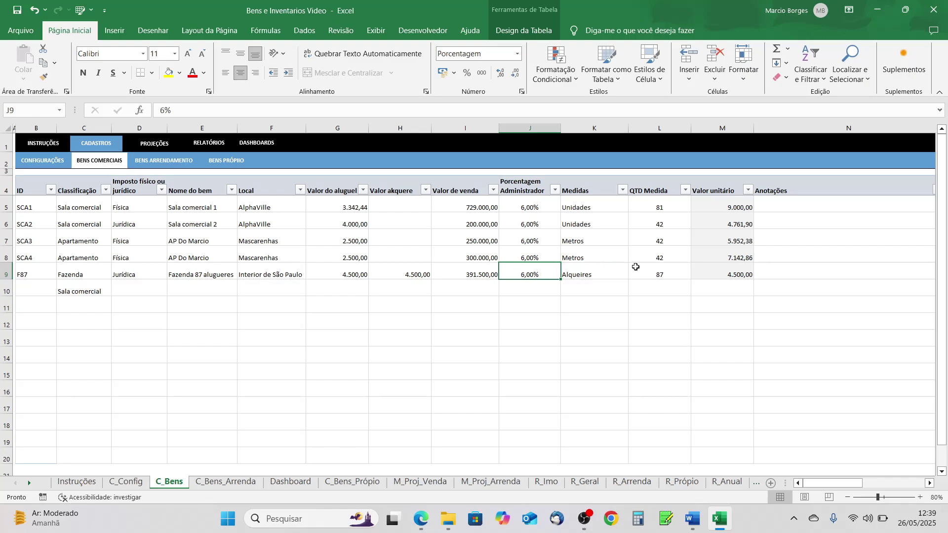
left_click(596, 276)
left_click(633, 275)
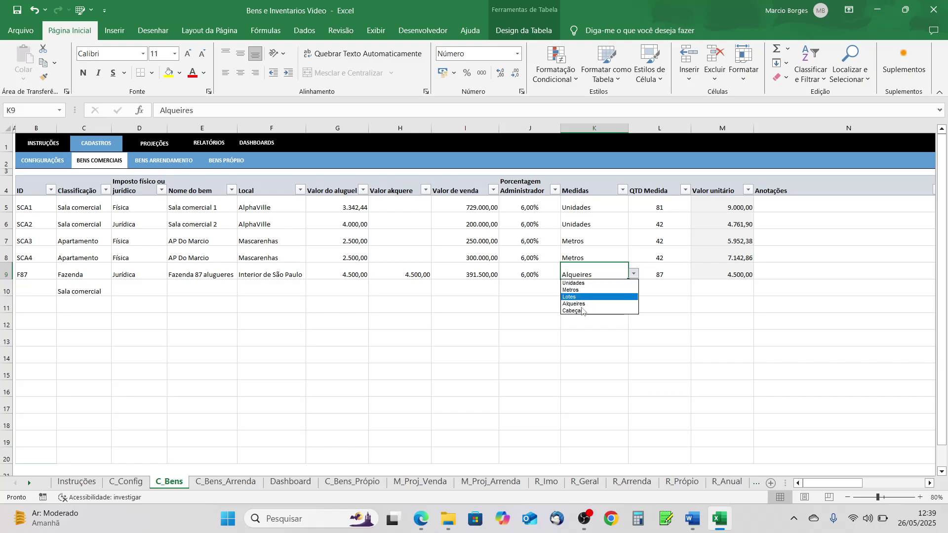
left_click(662, 273)
left_click(660, 275)
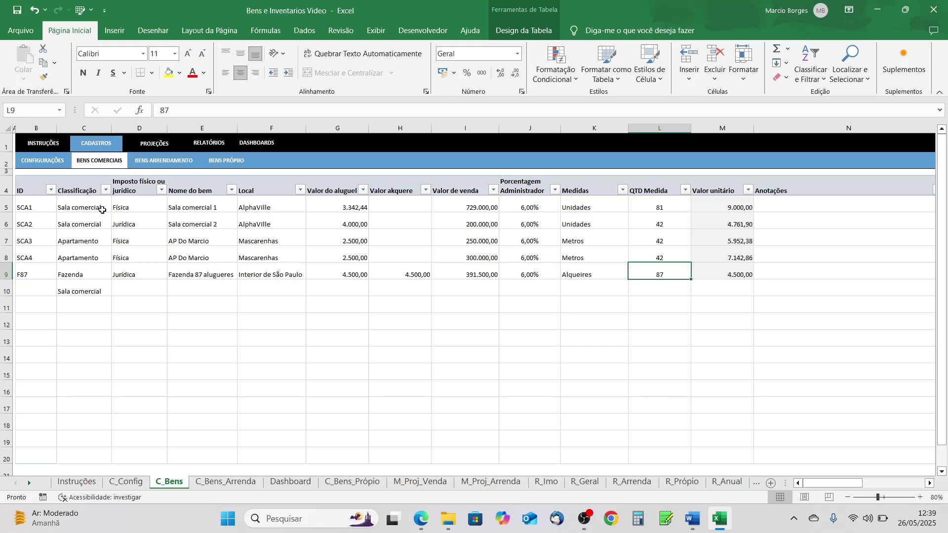
left_click_drag(95, 208, 644, 208)
left_click(653, 208)
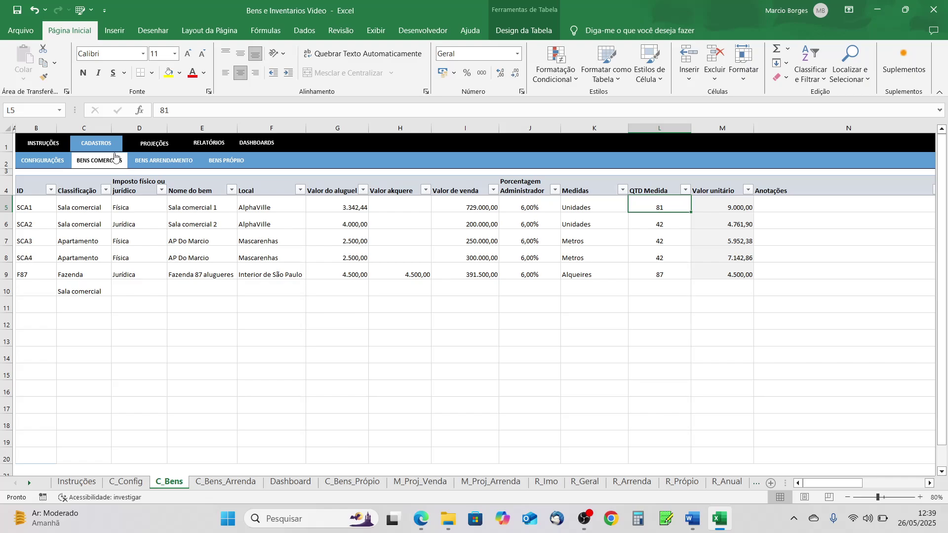
On the Bens Arrendamento sheet, examine the Classificação options for the first empty row, row 7
left_click(153, 163)
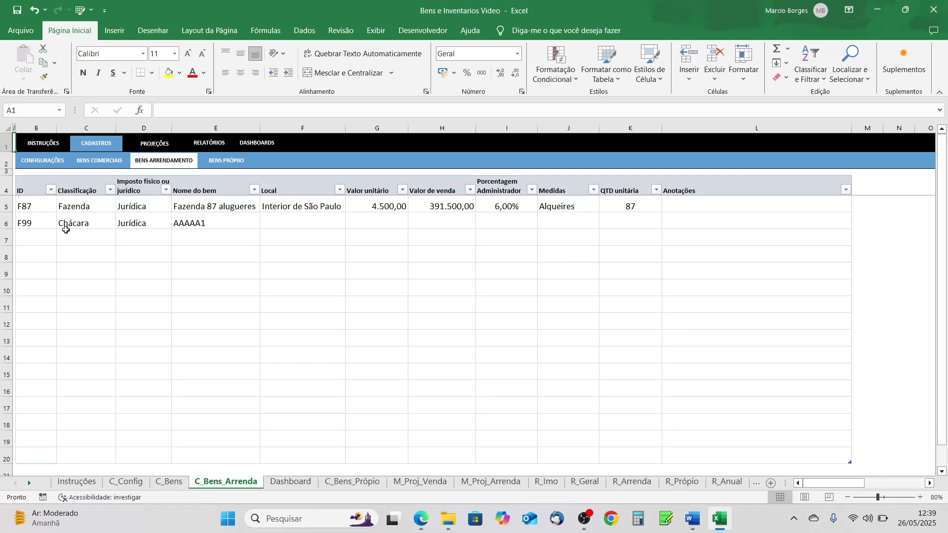
left_click(104, 237)
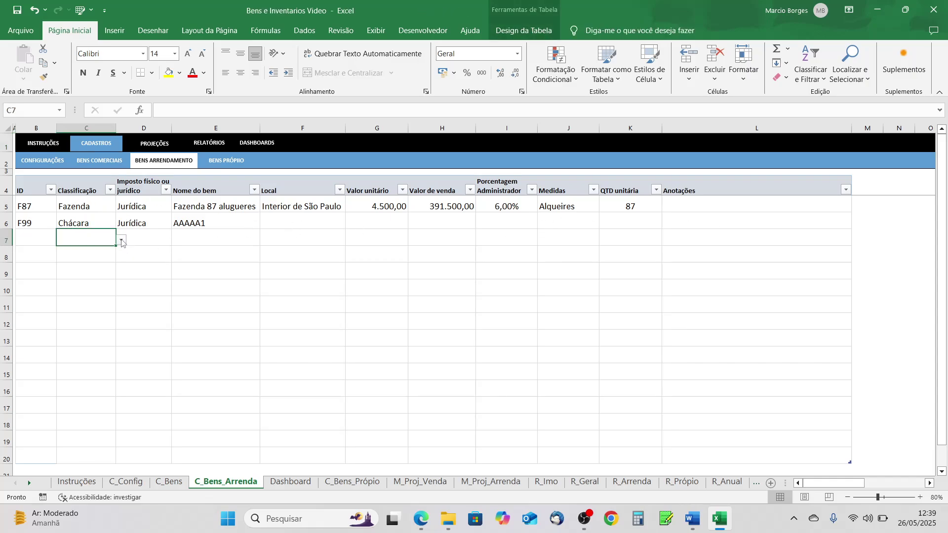
left_click(121, 241)
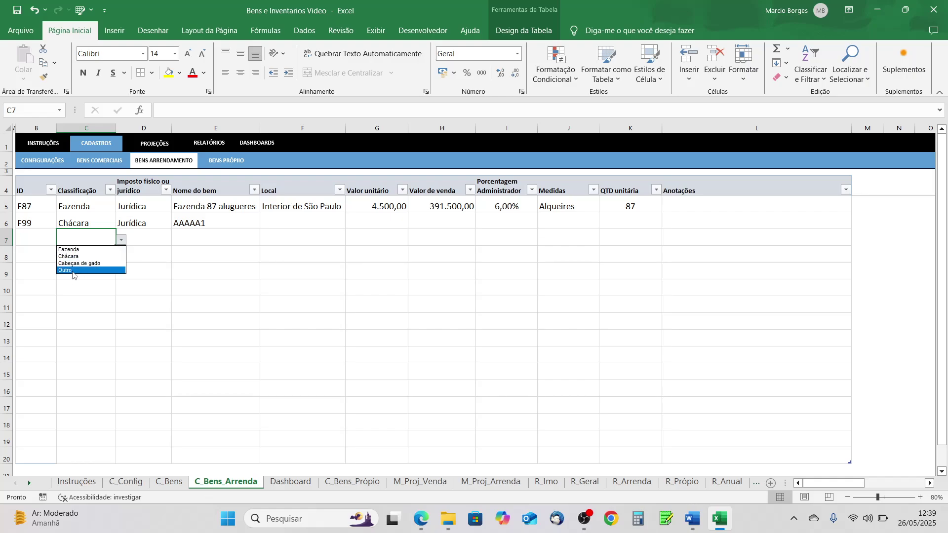
left_click(160, 234)
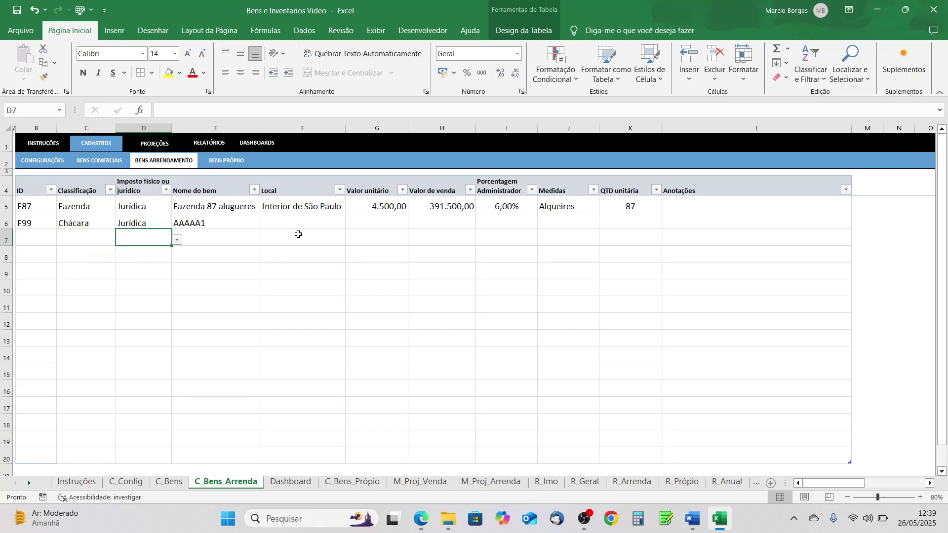
left_click(108, 161)
left_click(158, 161)
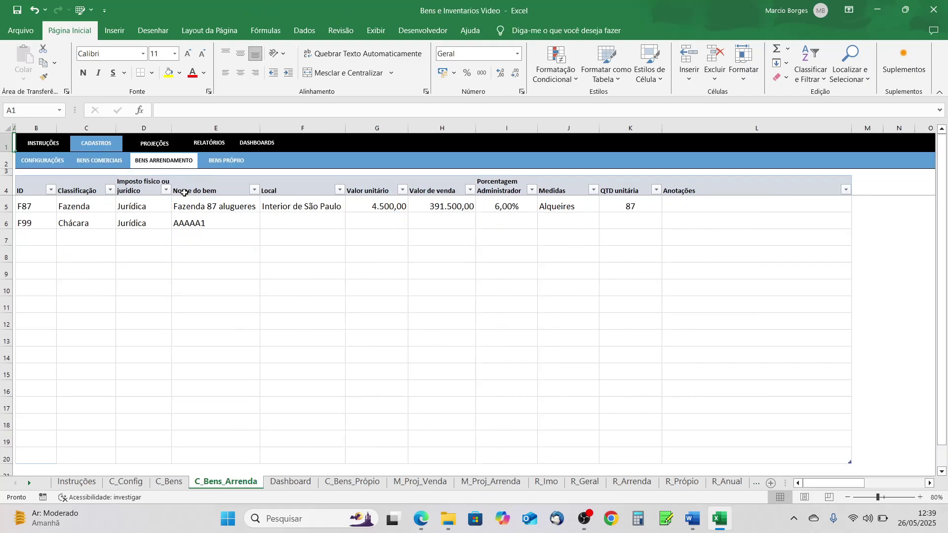
On the Bens Próprio sheet, examine the Imposto físico ou jurídico options in row 7 and the note on cell C5
left_click(223, 161)
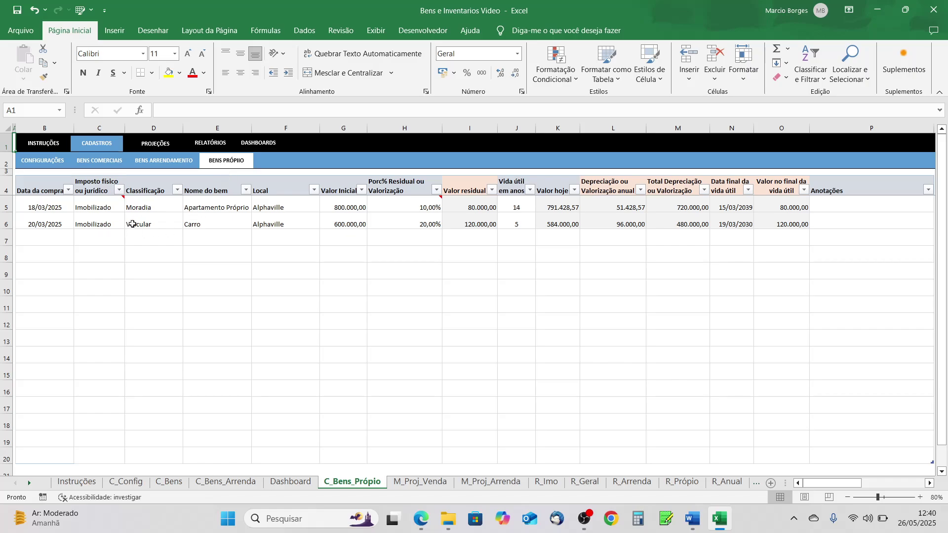
left_click(97, 236)
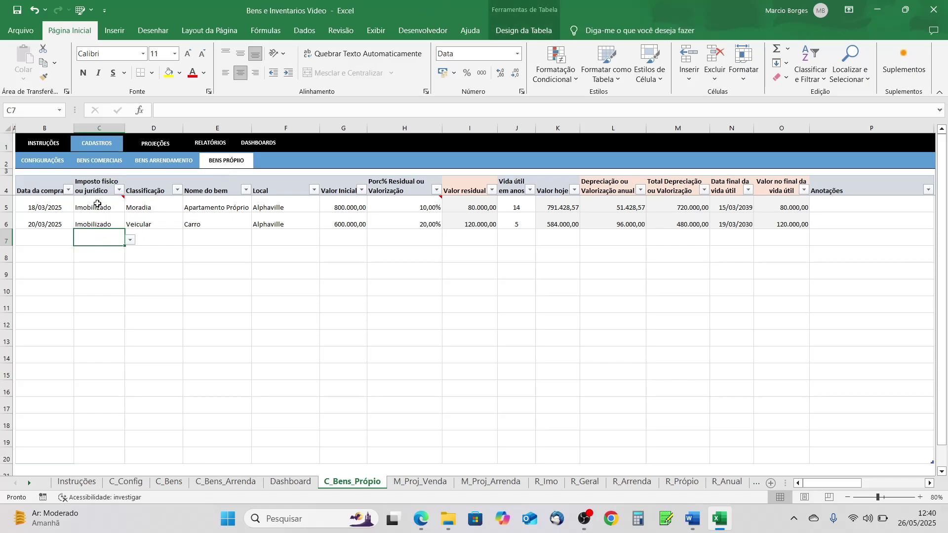
left_click(97, 223)
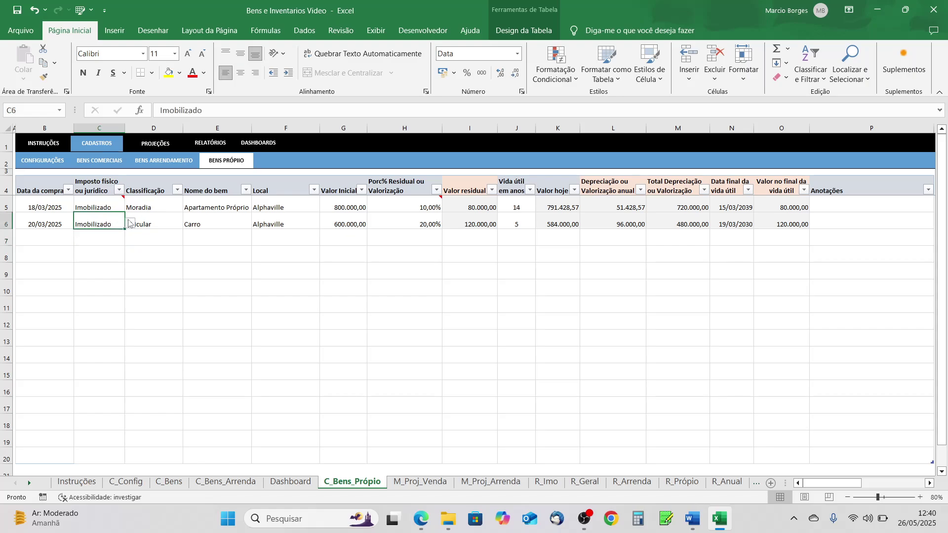
left_click(96, 184)
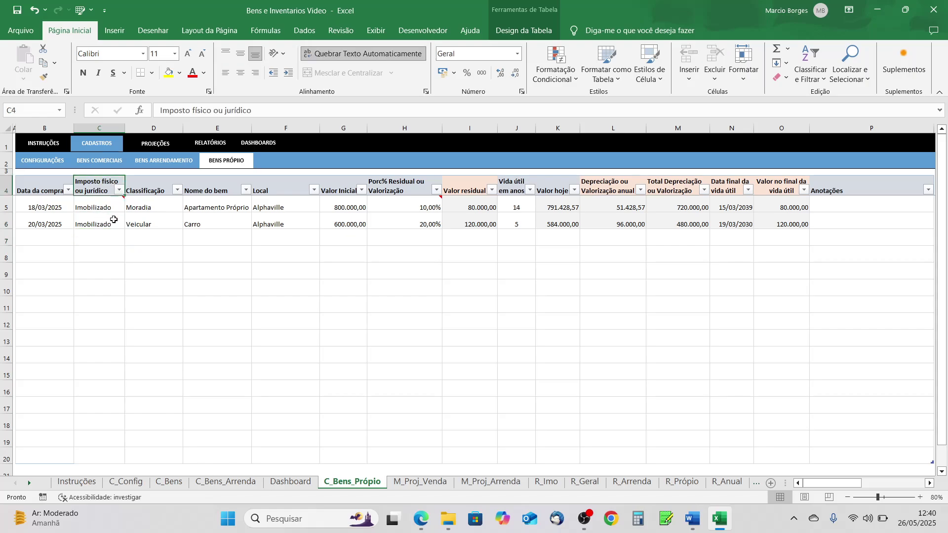
left_click(108, 236)
left_click(130, 240)
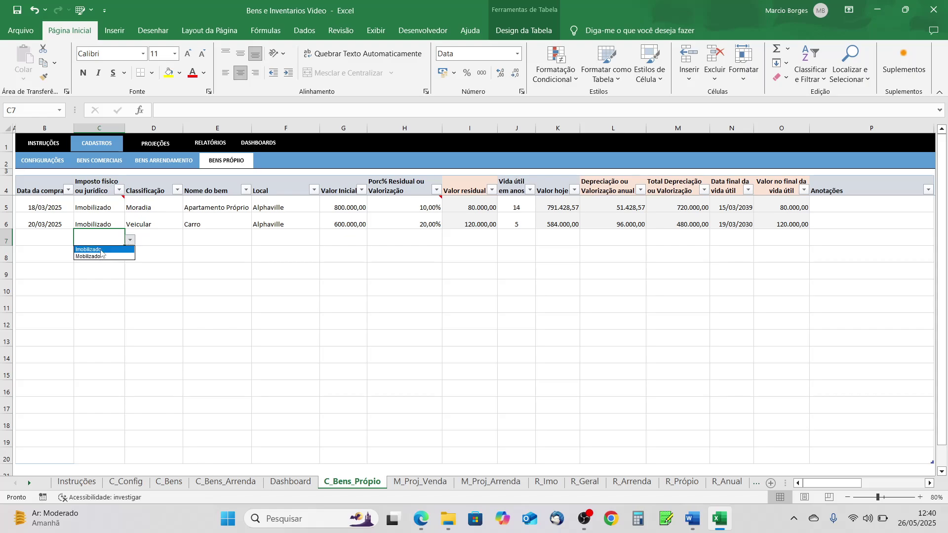
key("Escape")
left_click(111, 210)
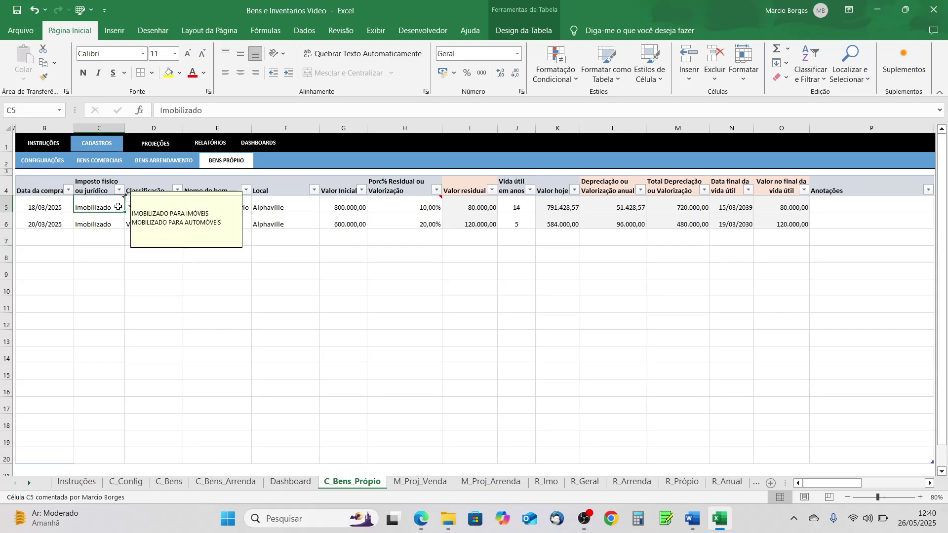
left_click(168, 207)
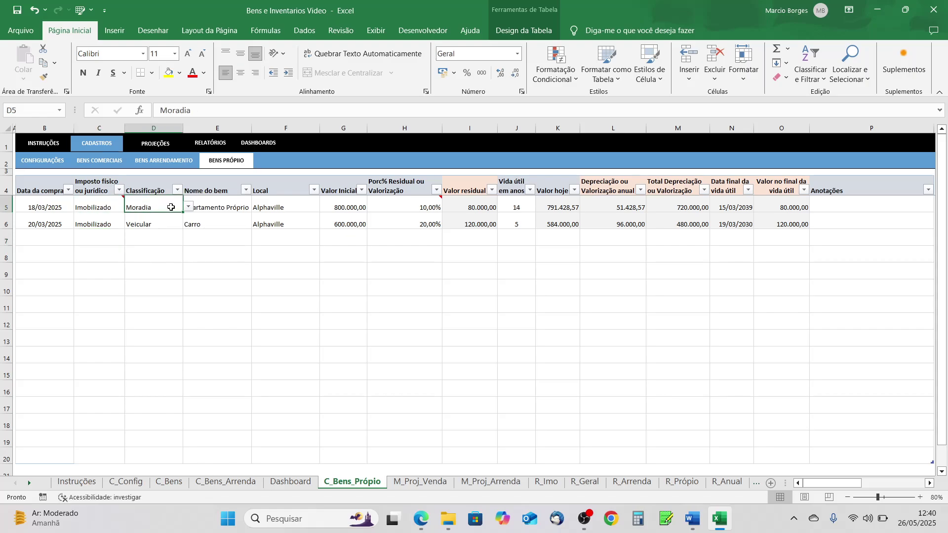
Set Imposto físico ou jurídico to Mobilizado for the Carro asset in row 6
left_click(103, 222)
left_click(129, 224)
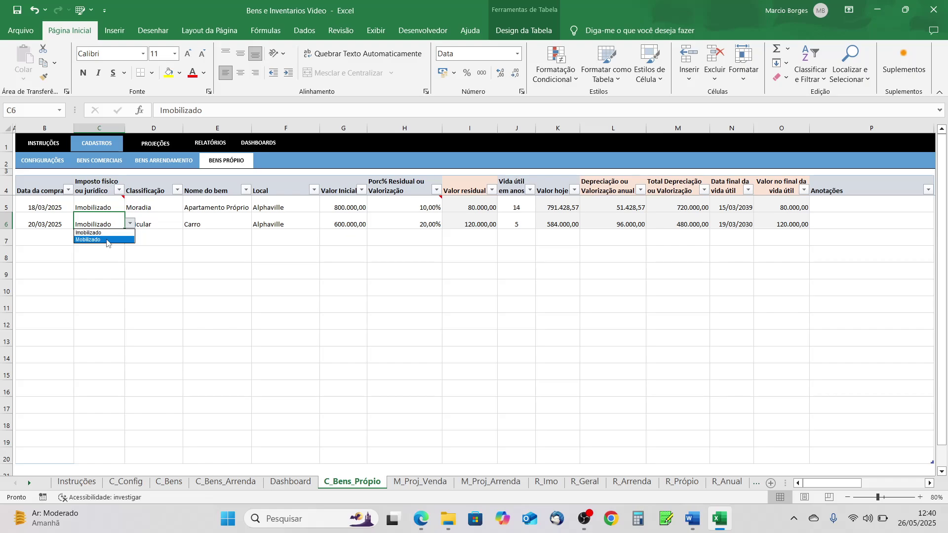
left_click(107, 240)
left_click(153, 220)
left_click(217, 222)
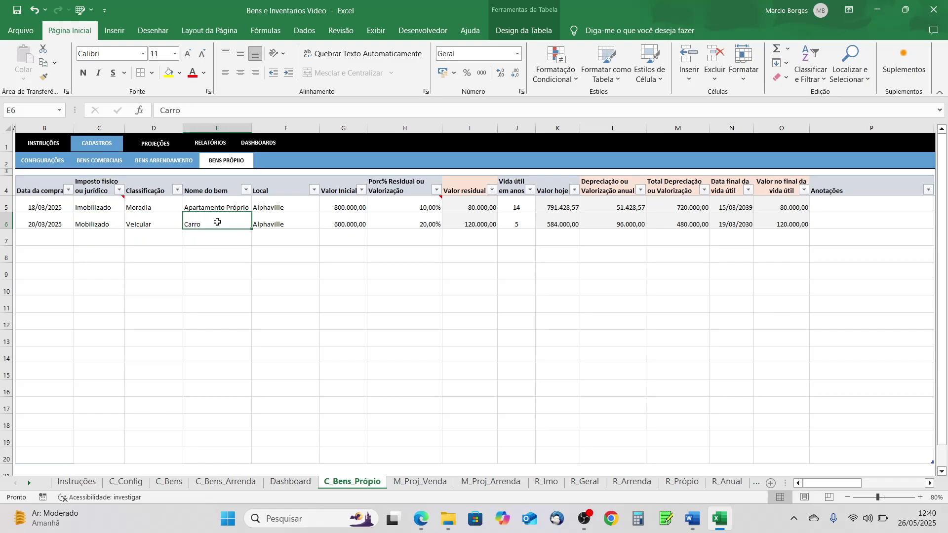
Compare the Imposto físico ou jurídico entries in rows 5 and 6 against the note on cell C5
left_click(106, 221)
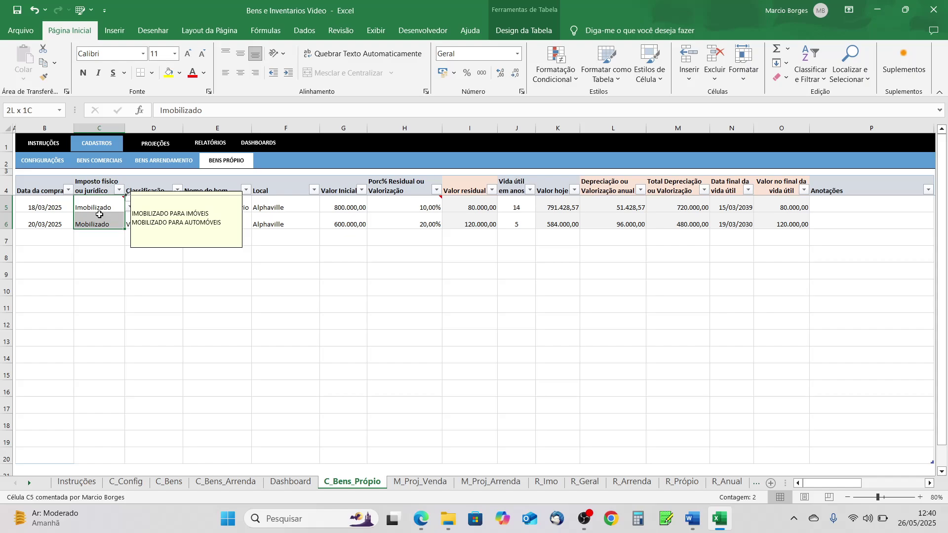
key("Up")
left_click(103, 223)
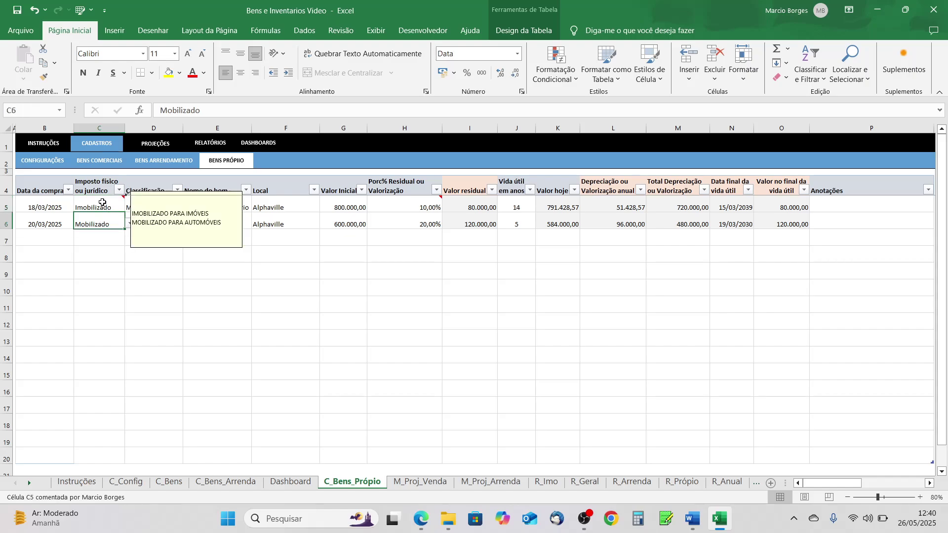
key("Up")
mouse_move(107, 203)
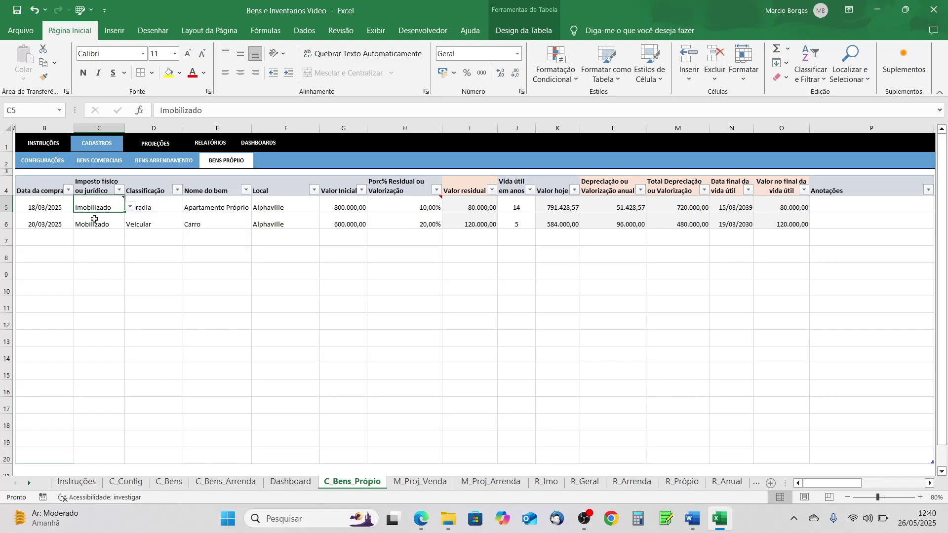
Set Imposto físico ou jurídico to Imobilizado for the Carro in row 6 and to Mobilizado for the Apartamento Próprio in row 5
left_click(96, 221)
left_click(129, 224)
left_click(106, 206)
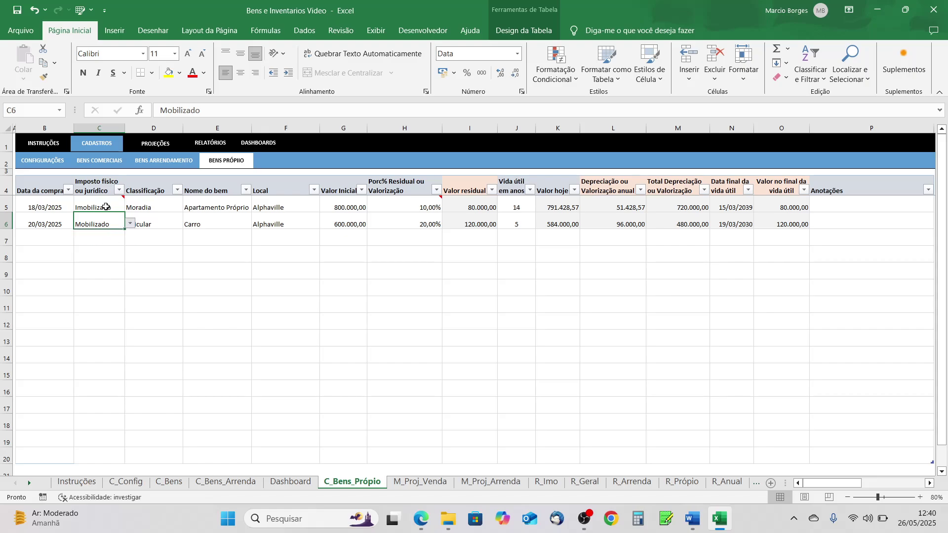
left_click(129, 207)
left_click(110, 223)
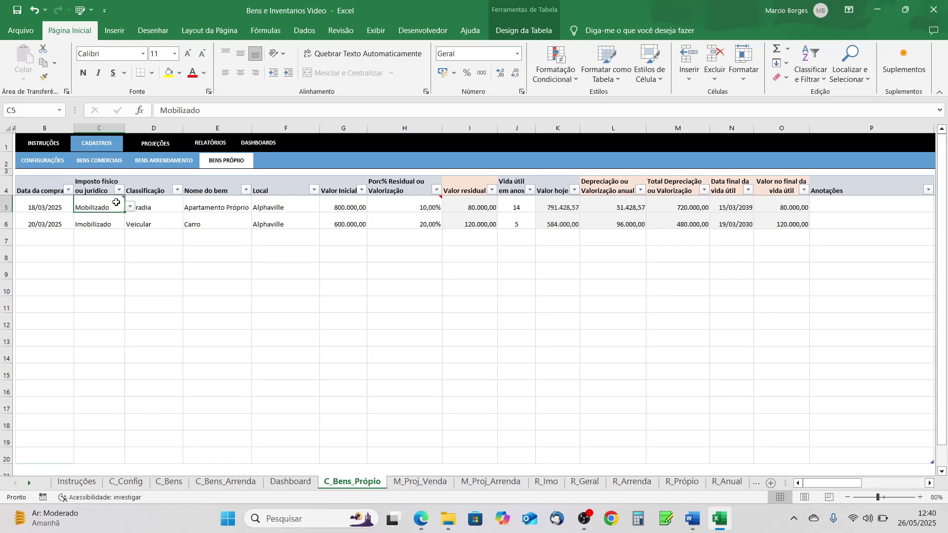
Examine the Classificação options and the Nome do bem entry for the Apartamento Próprio in row 5
mouse_move(116, 202)
left_click(186, 250)
left_click(167, 205)
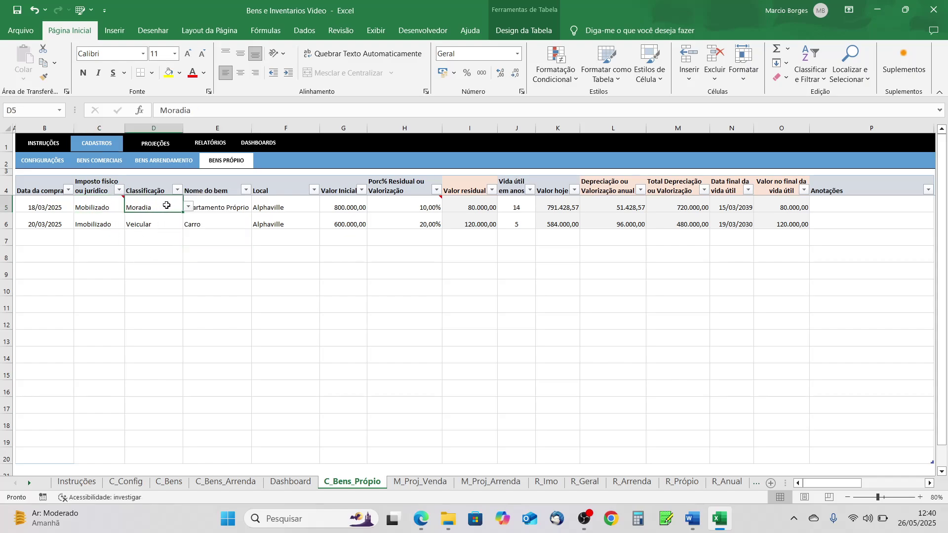
left_click(190, 208)
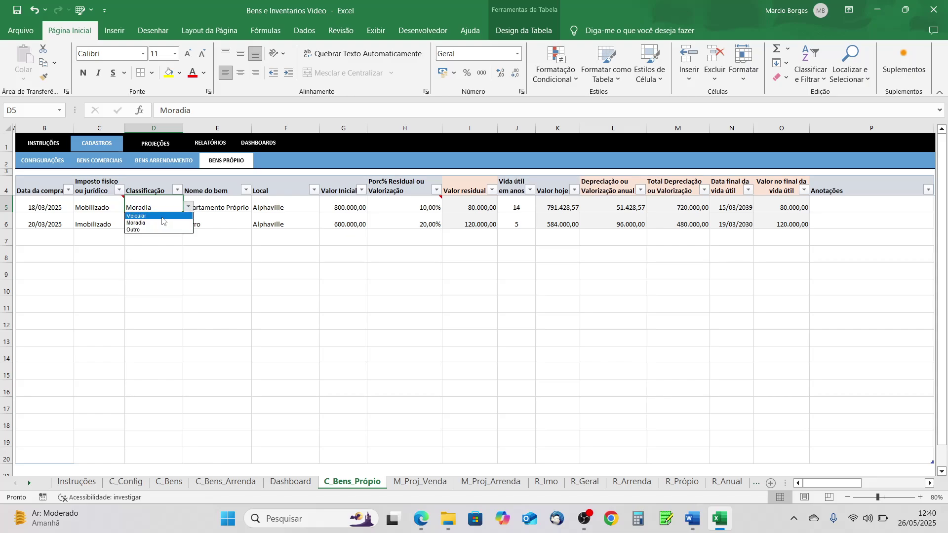
left_click(240, 268)
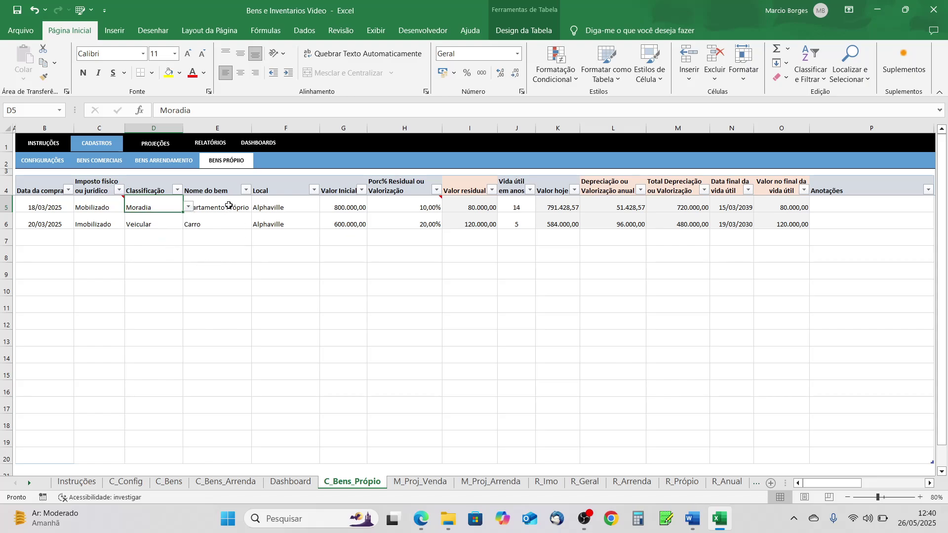
left_click(227, 206)
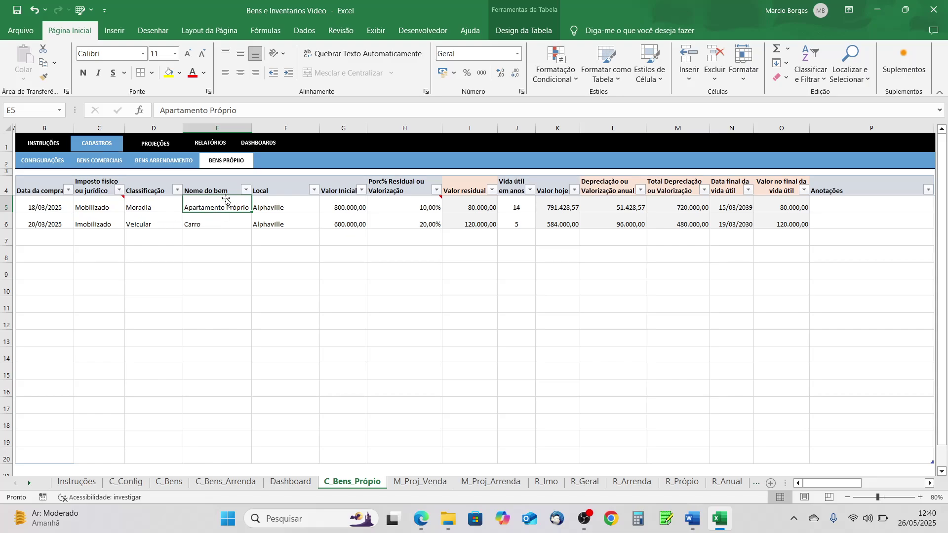
On the Bens Comerciais sheet, clear the stray Sala comercial entry from Classificação in row 10
left_click(101, 164)
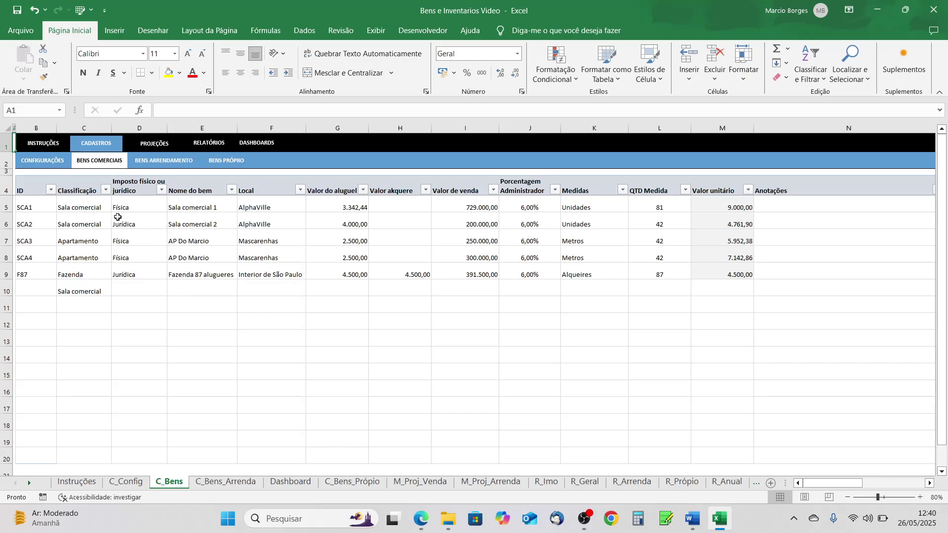
right_click(95, 289)
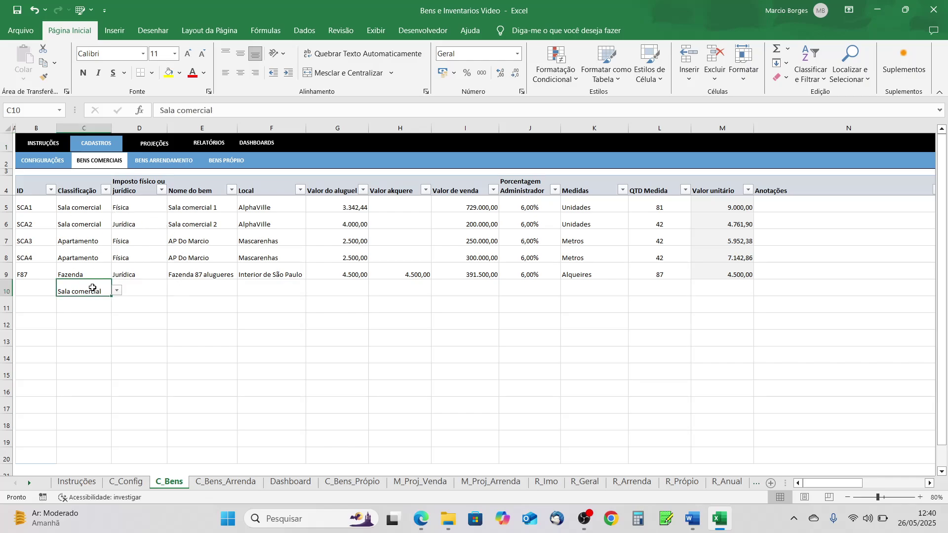
left_click(142, 339)
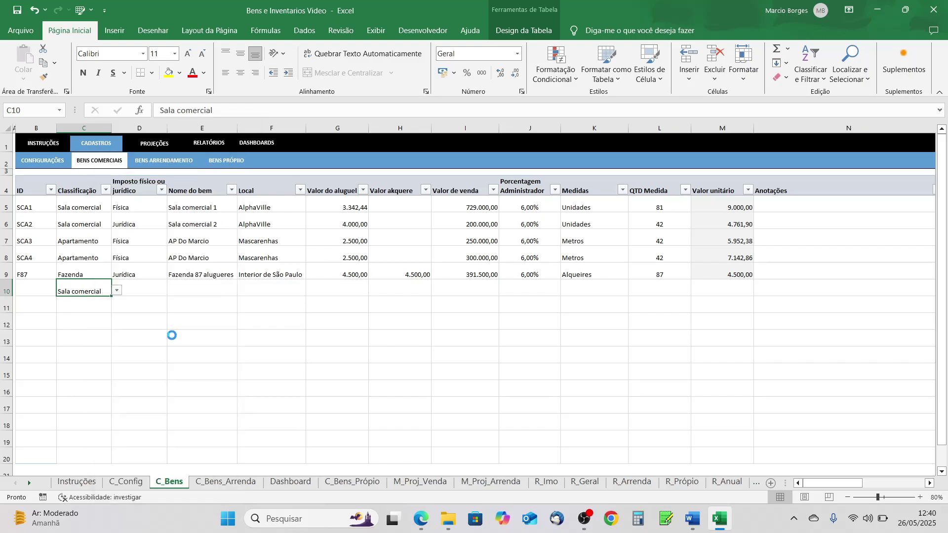
left_click(272, 338)
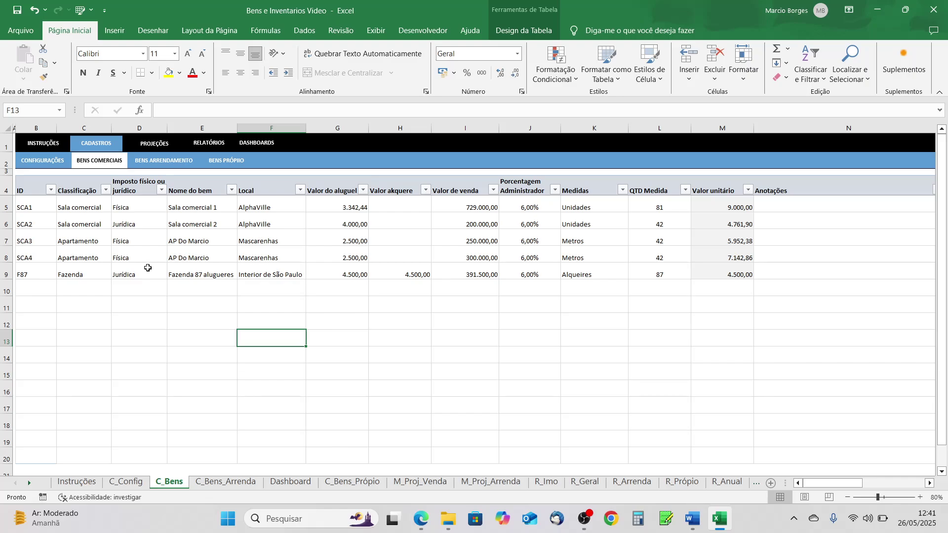
View the Bens Arrendamento sheet, then on Bens Próprio examine the Porc% Residual ou Valorização entries and the note on cell H5
left_click(164, 161)
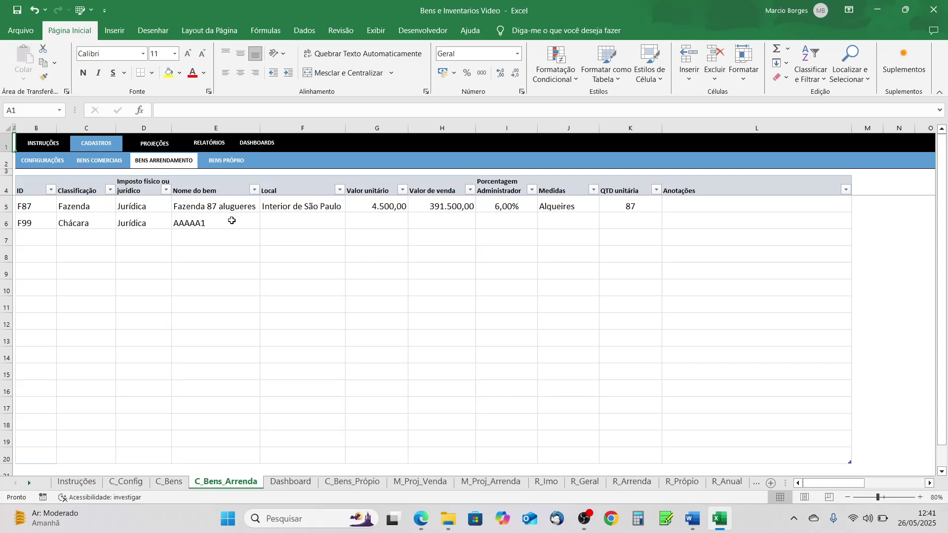
left_click(225, 161)
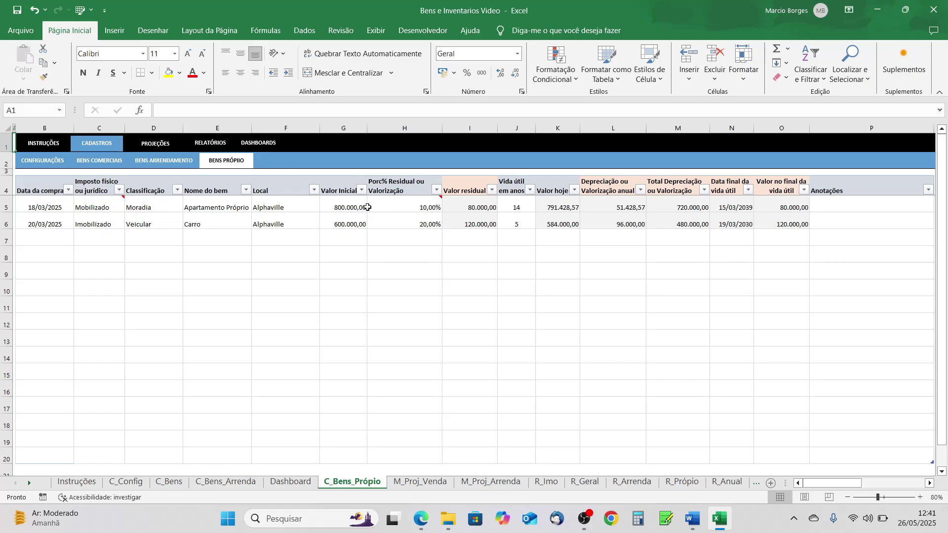
mouse_move(391, 209)
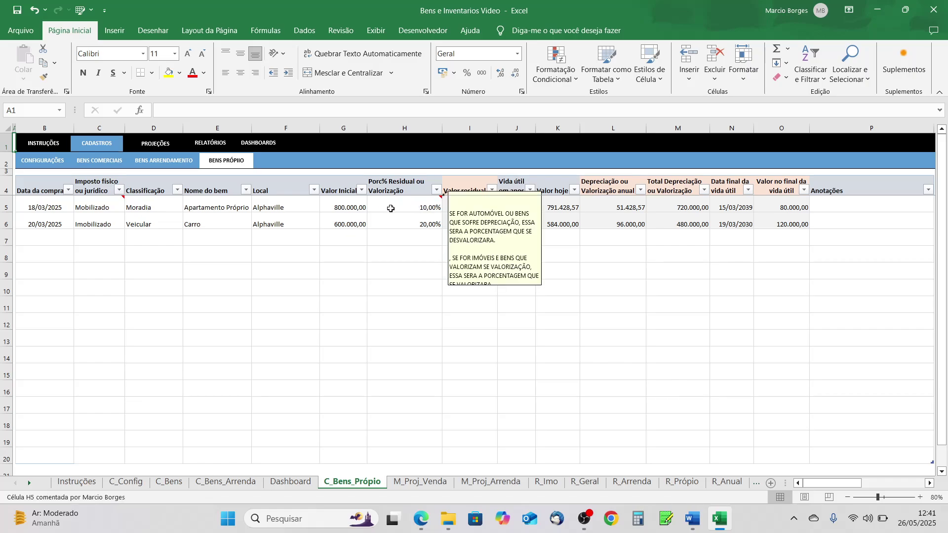
left_click(406, 186)
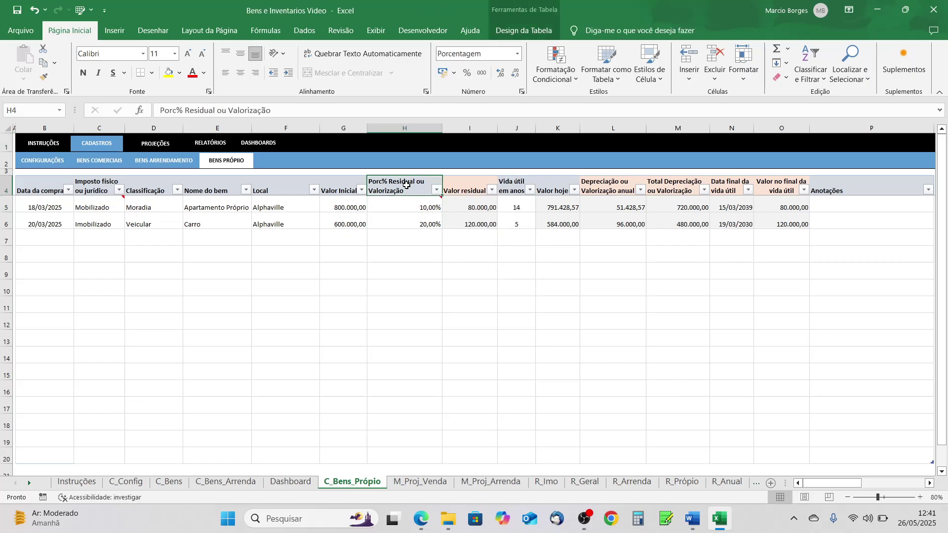
left_click(411, 204)
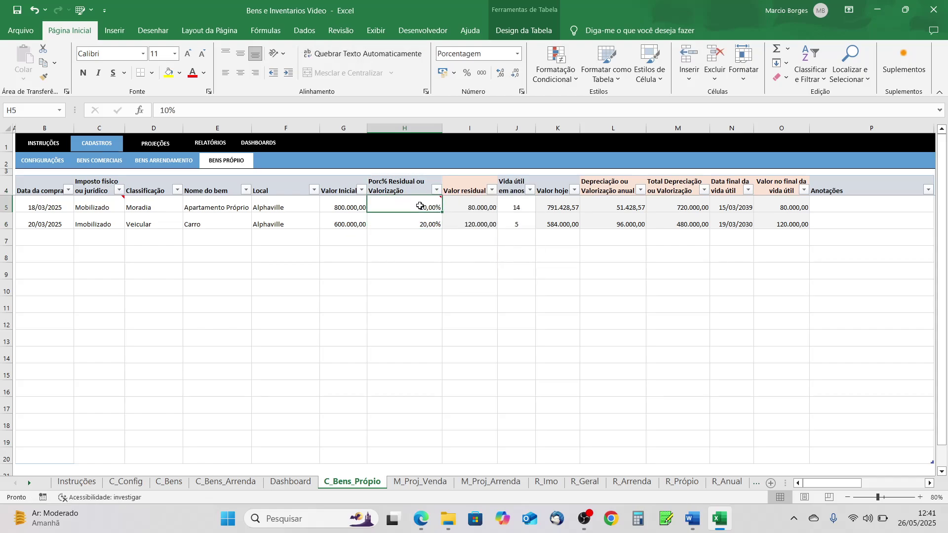
mouse_move(390, 197)
left_click(403, 195)
left_click(395, 205)
left_click(405, 223)
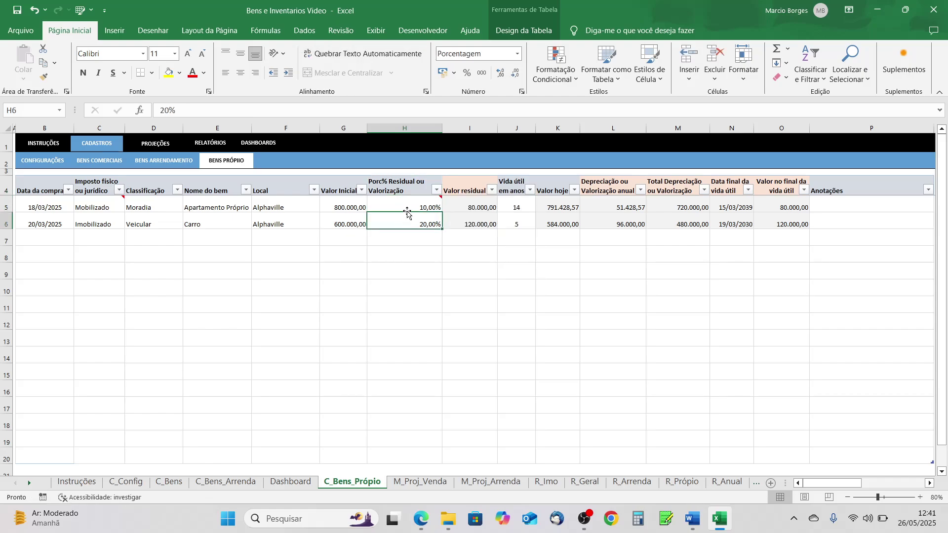
mouse_move(409, 204)
left_click(415, 206)
left_click(455, 264)
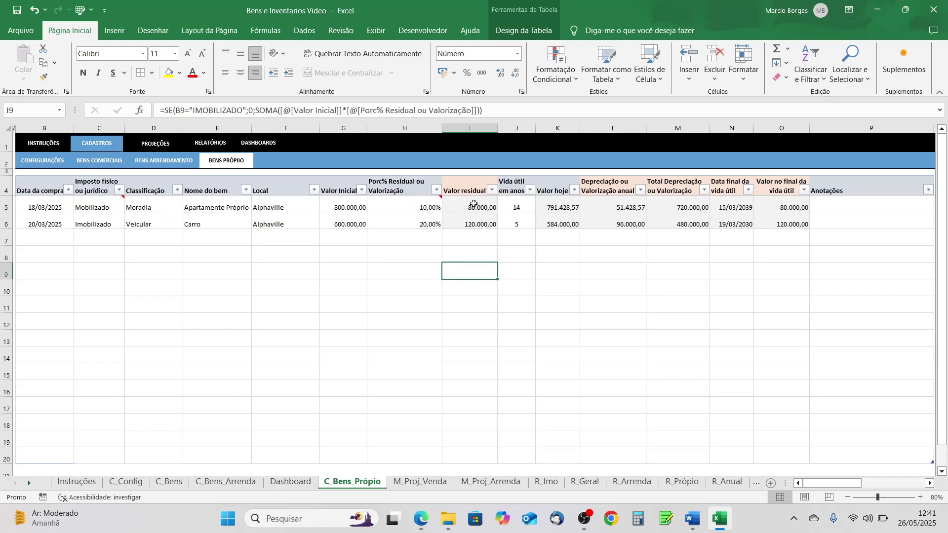
Examine the Carro entry in row 6, checking its Valor residual, Vida útil em anos, Data da compra and Valor Inicial
left_click_drag(94, 223, 516, 222)
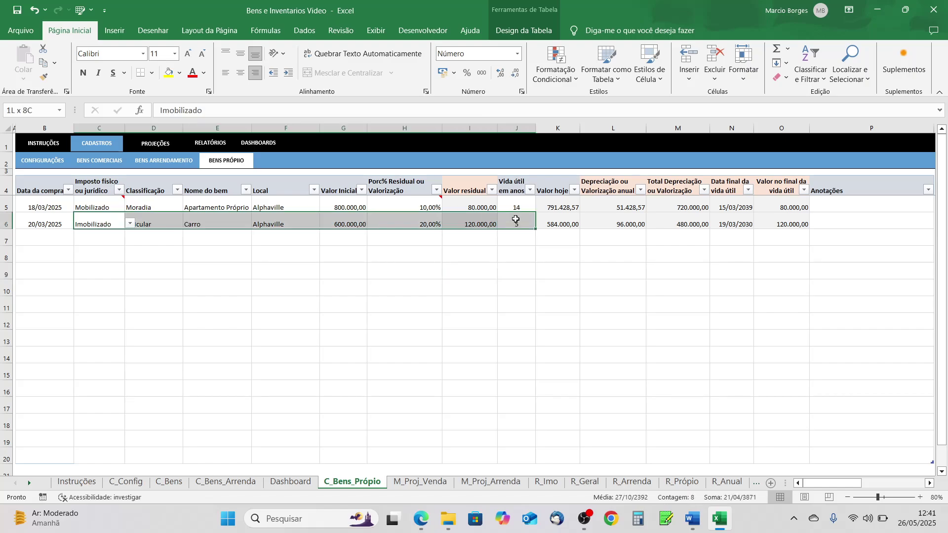
left_click(467, 226)
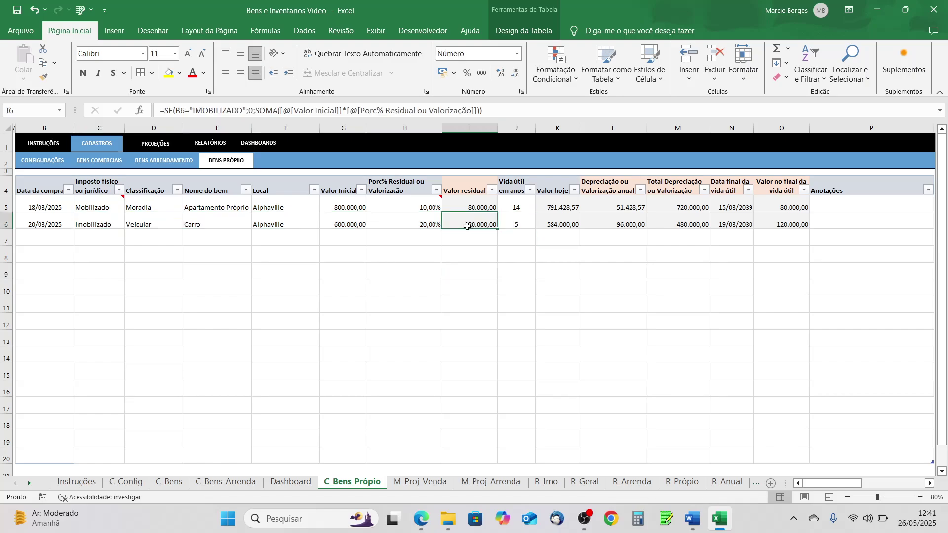
left_click(516, 222)
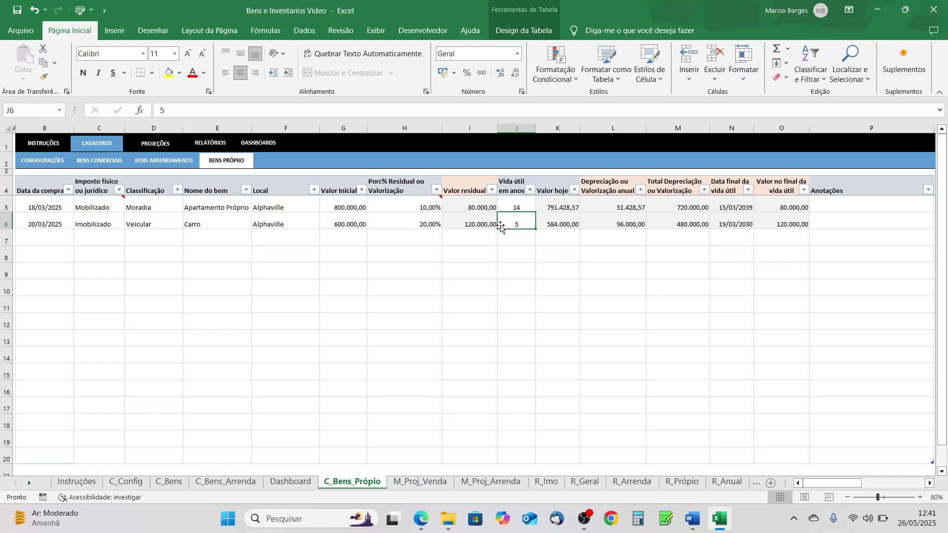
left_click(53, 222)
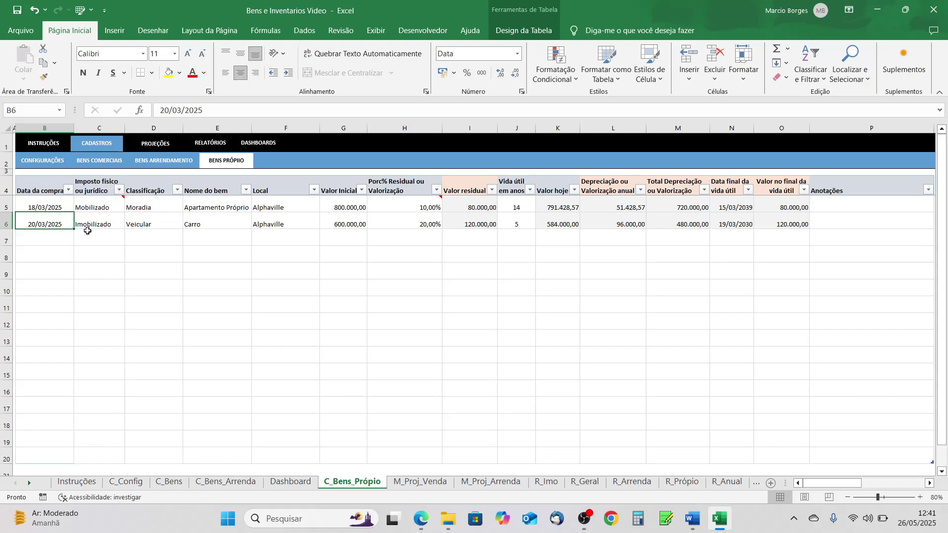
left_click(516, 222)
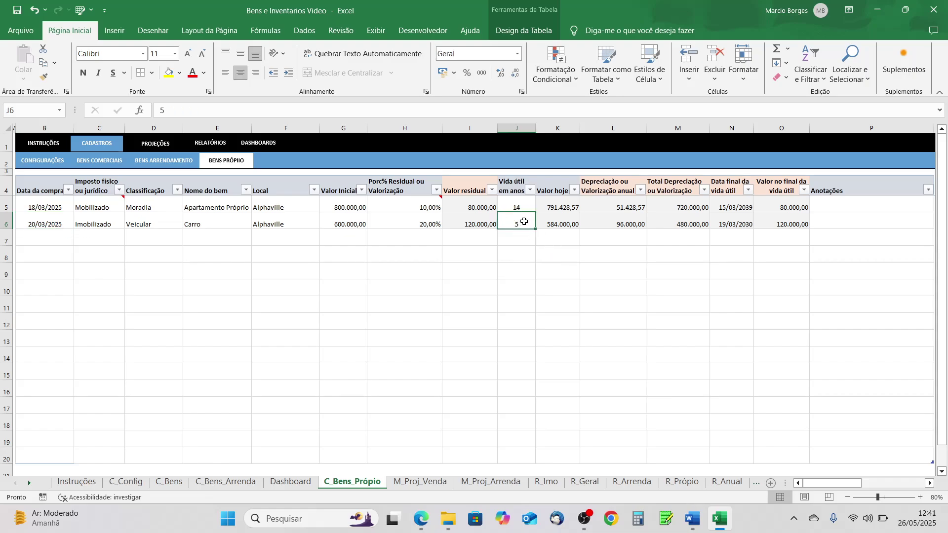
left_click(554, 252)
left_click(352, 224)
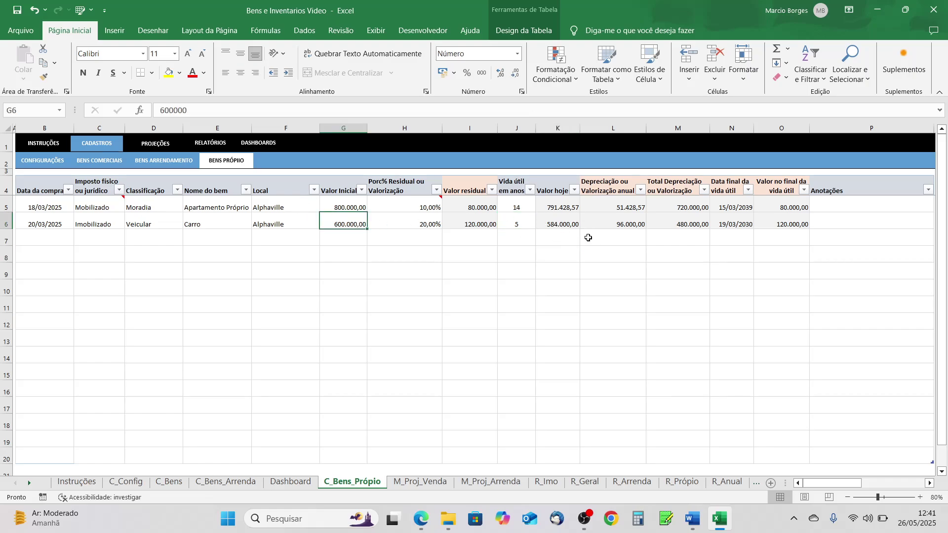
Inspect the calculated Valor hoje, annual depreciation, Data final da vida útil and Valor no final da vida útil columns for the registered assets
left_click(564, 223)
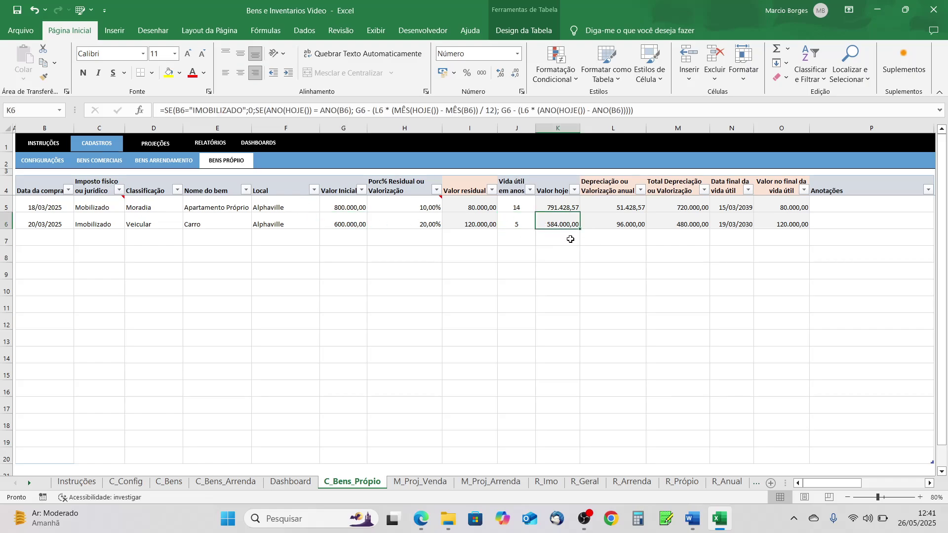
left_click(618, 234)
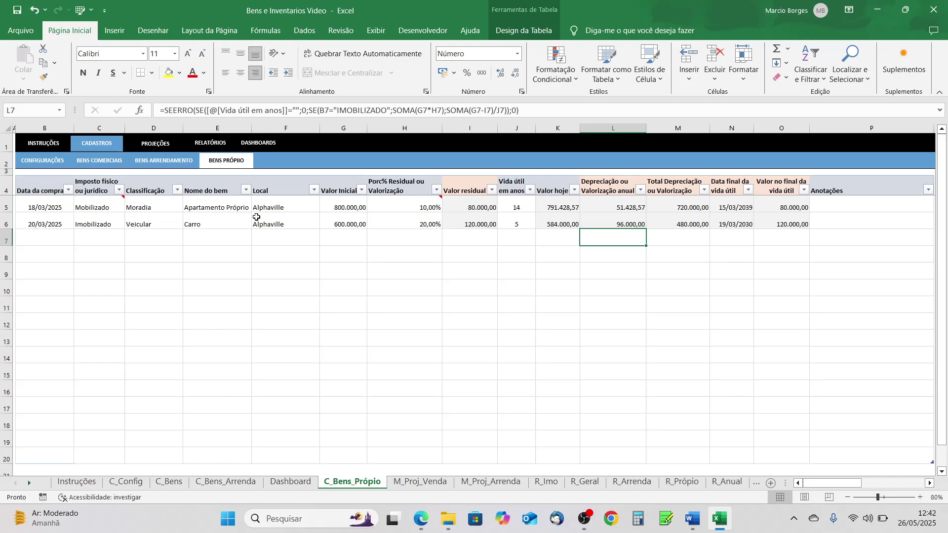
left_click(228, 204)
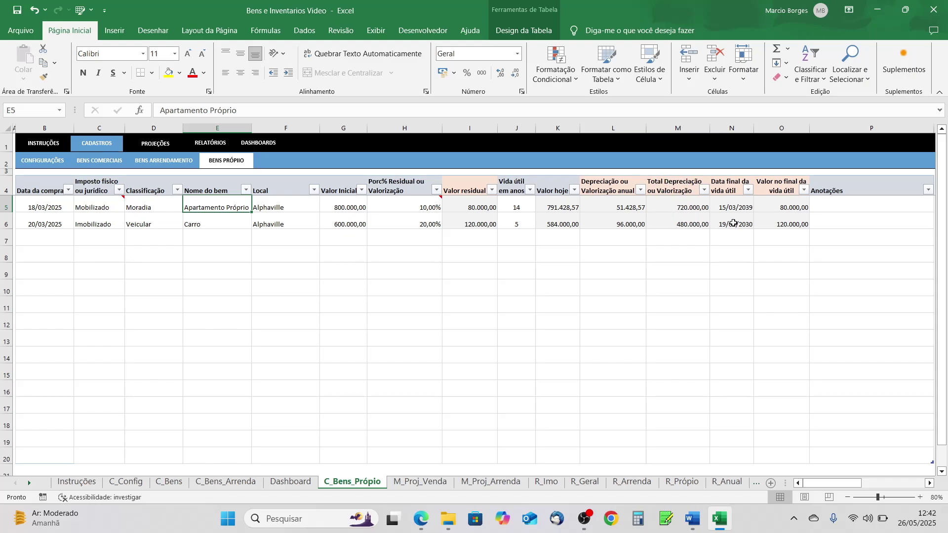
left_click(734, 224)
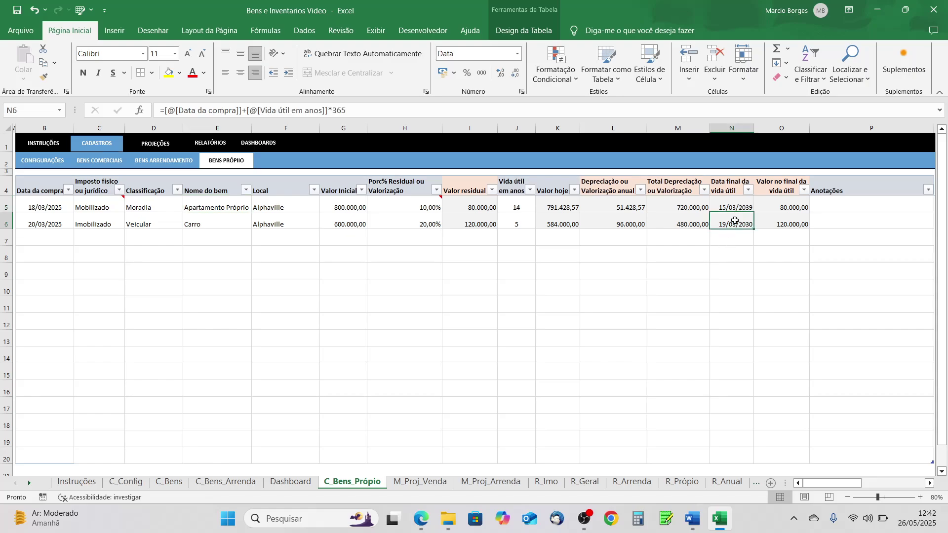
left_click(784, 270)
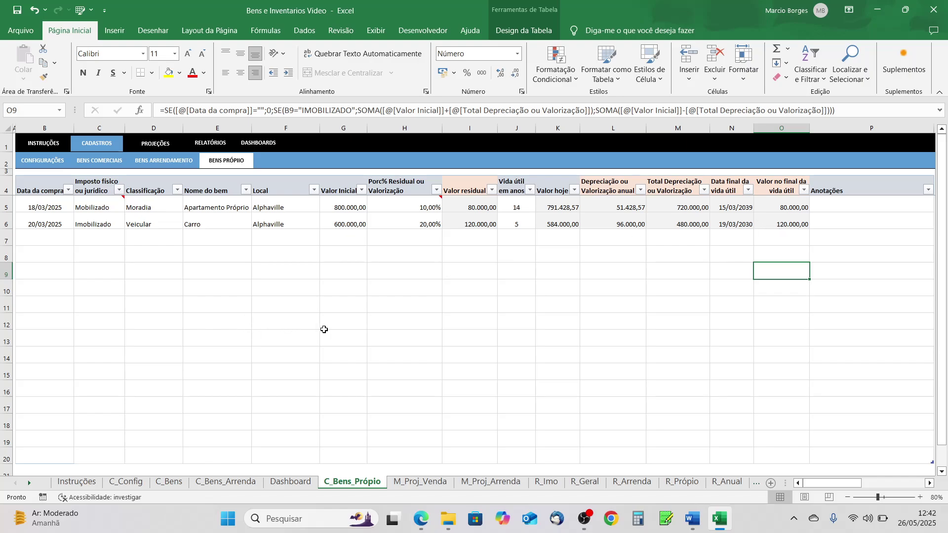
left_click(444, 353)
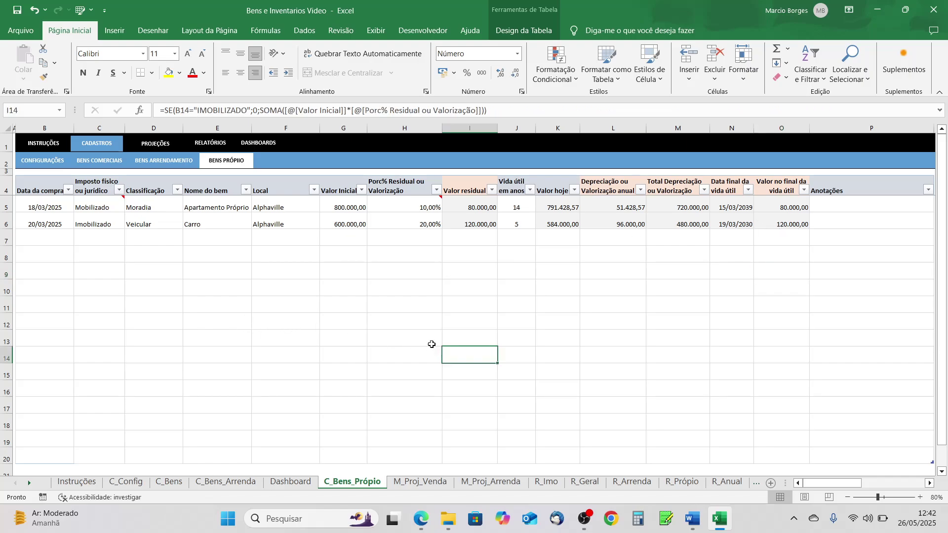
Compare the headers of the manually filled columns with the calculated Valor residual and Depreciação ou Valorização anual columns
left_click(463, 189)
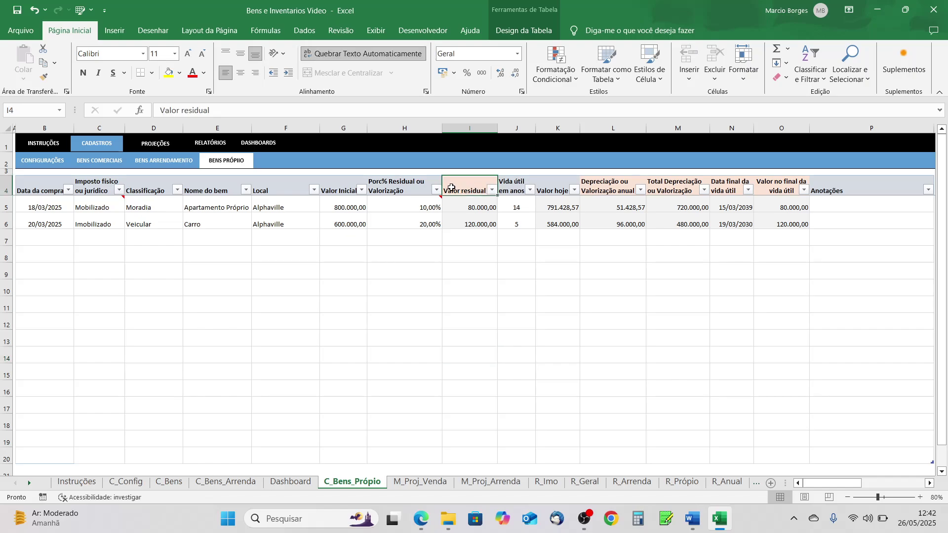
left_click(608, 185)
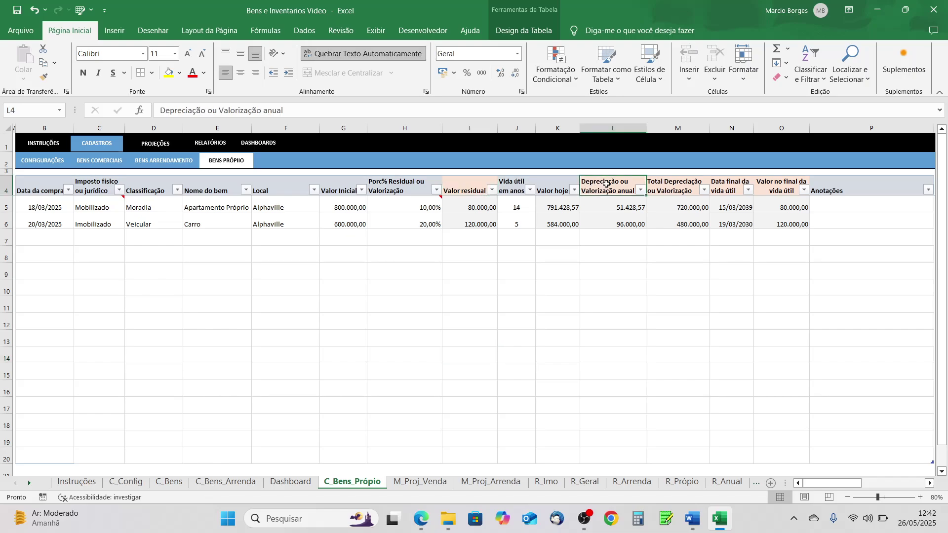
left_click(464, 191)
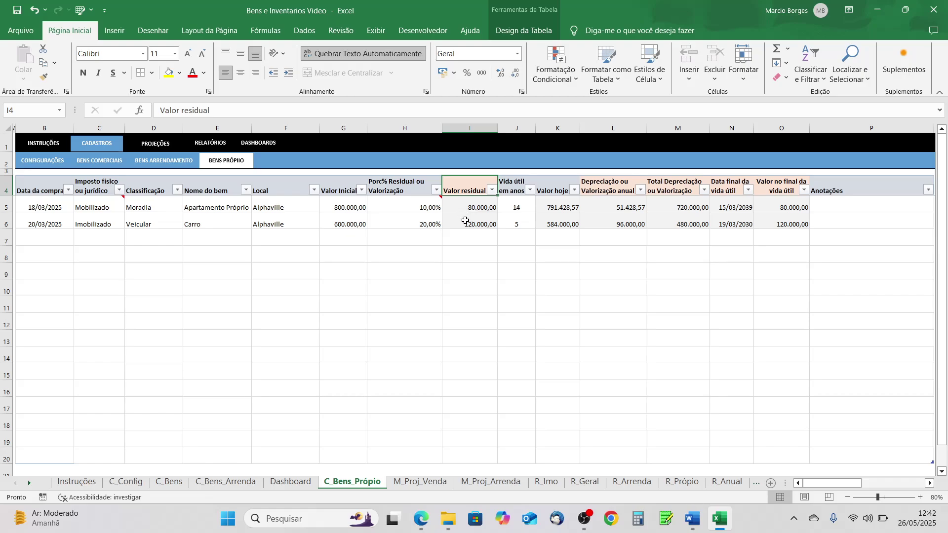
left_click_drag(466, 205, 470, 225)
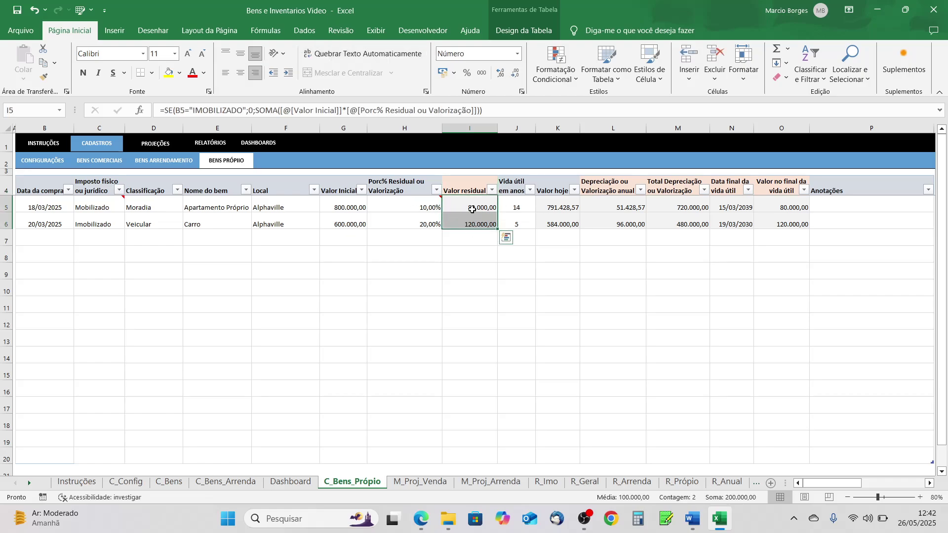
left_click(468, 273)
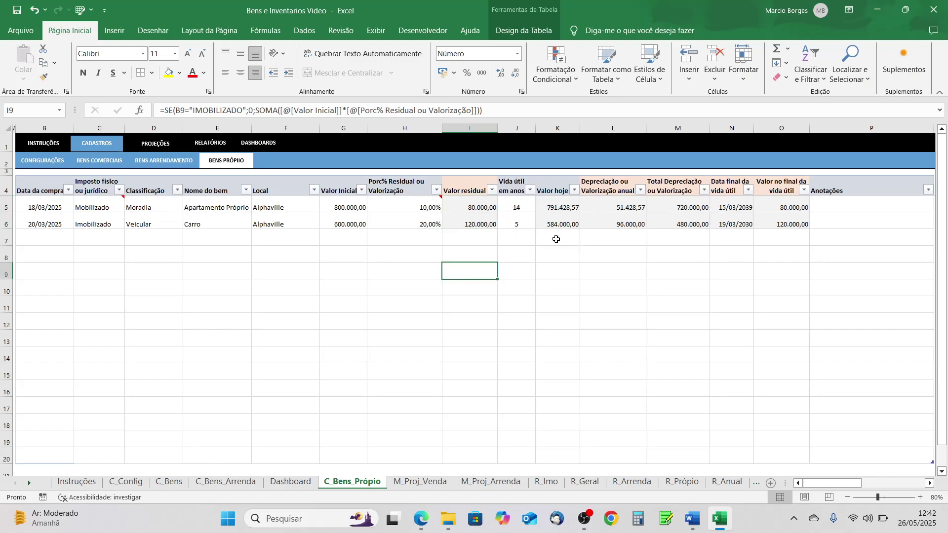
left_click_drag(42, 184, 420, 184)
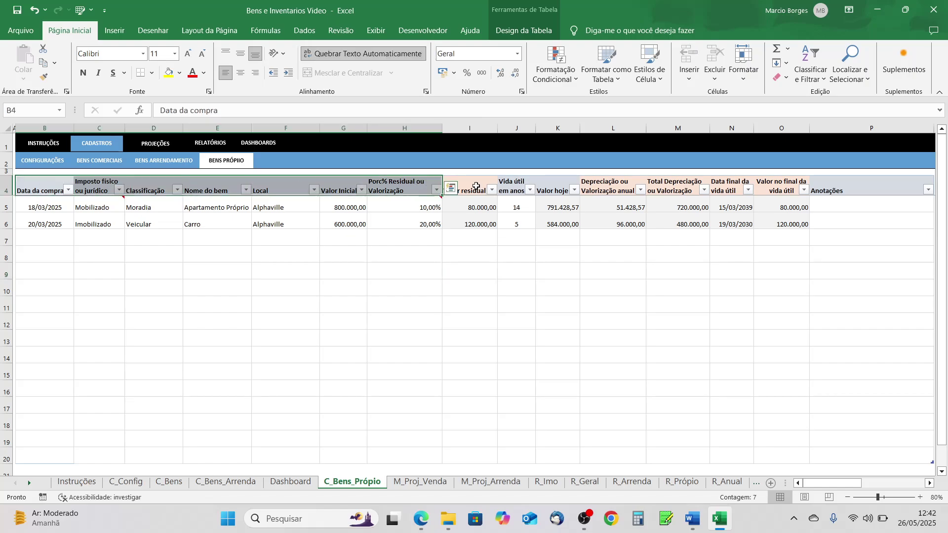
left_click(475, 186)
left_click(354, 316)
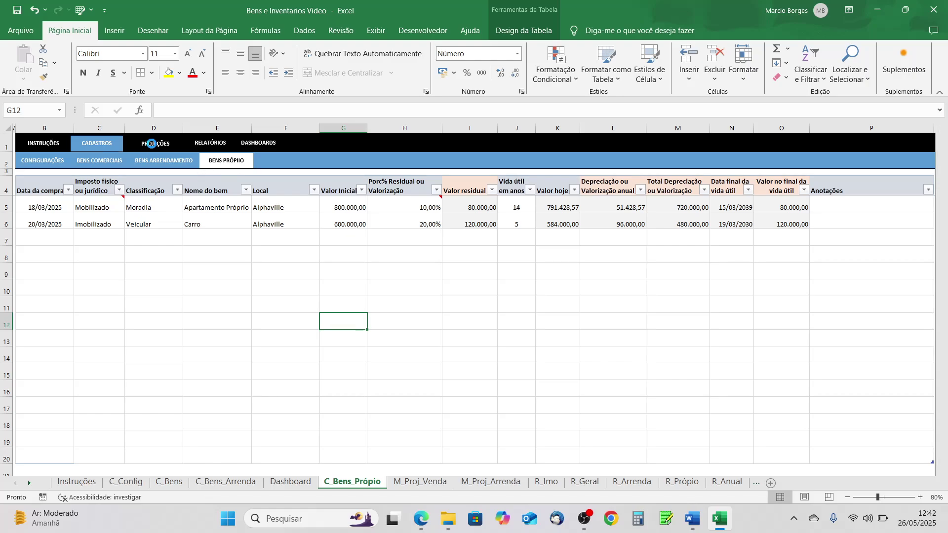
Open the sales projections sheet in the Projeções section
left_click(152, 144)
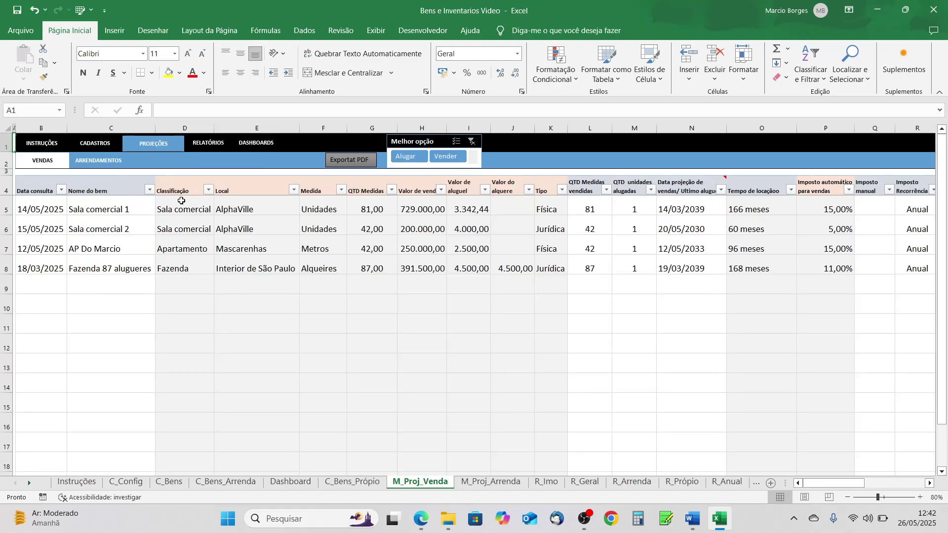
Inspect the automatically filled columns from Classificação to Tipo, plus Tempo de locação and Imposto automático para vendas, in the sales projections table
left_click_drag(180, 202, 537, 316)
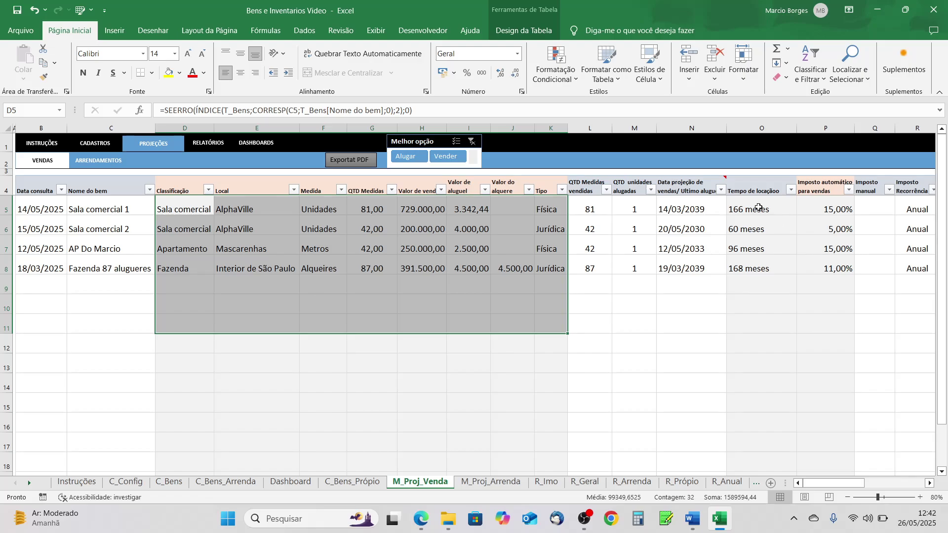
left_click_drag(759, 209, 807, 298)
left_click_drag(179, 189, 543, 185)
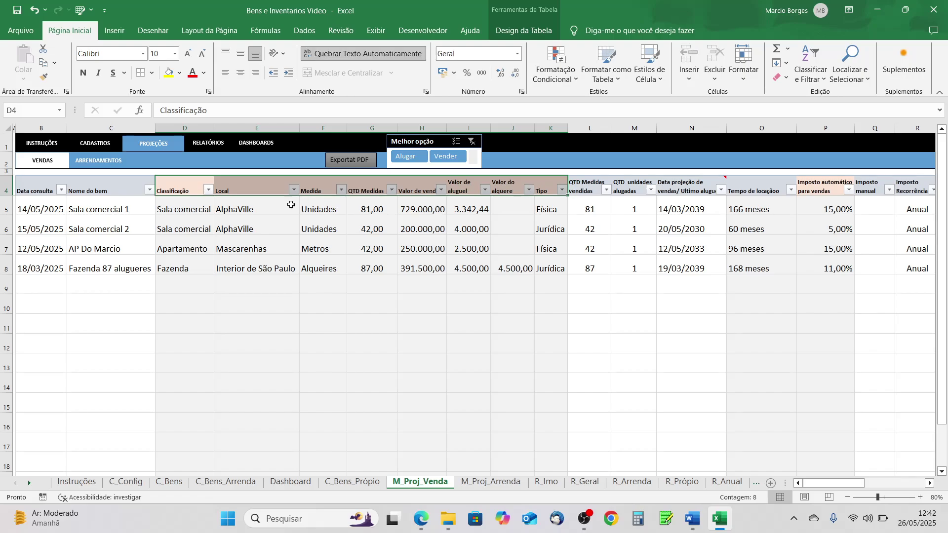
left_click_drag(190, 204, 535, 460)
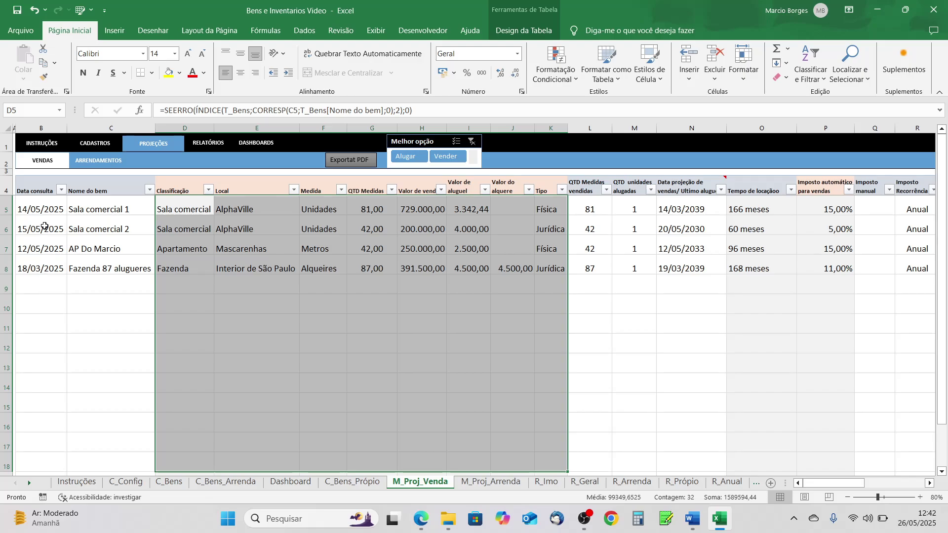
Check row 8's Data consulta and view the registered assets available for its Nome do bem
left_click(49, 268)
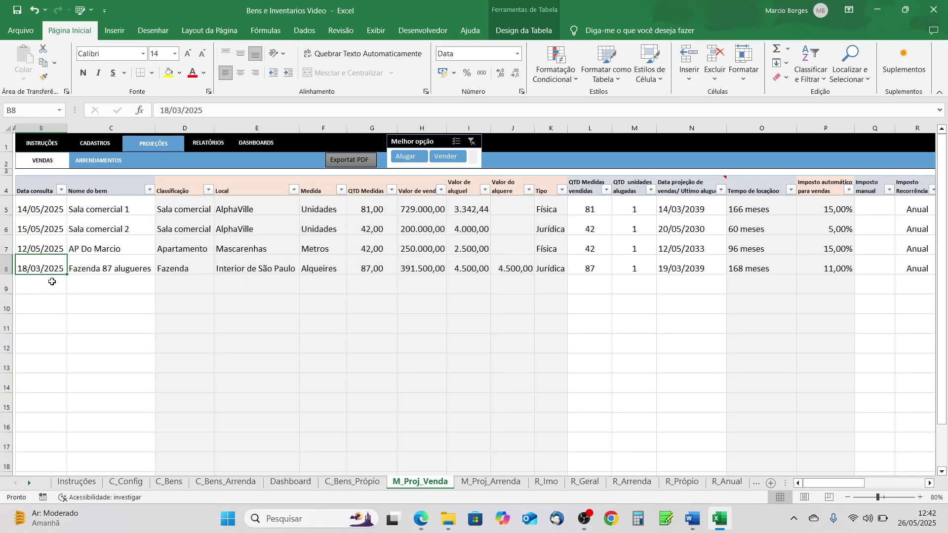
left_click(118, 271)
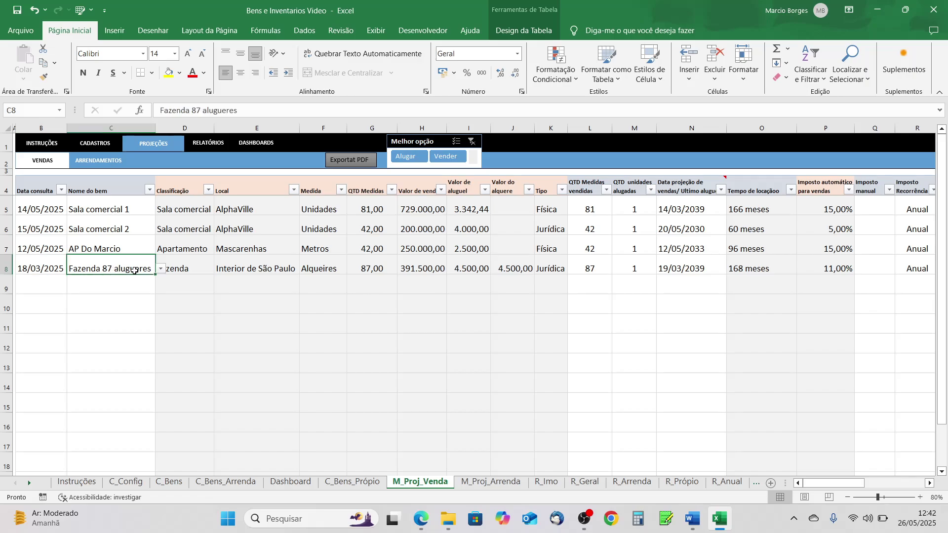
left_click(161, 269)
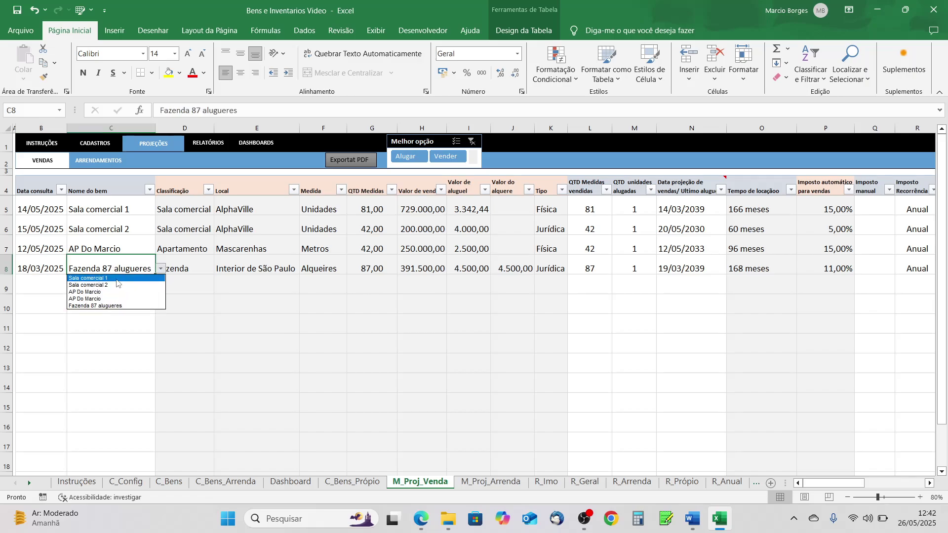
left_click(203, 267)
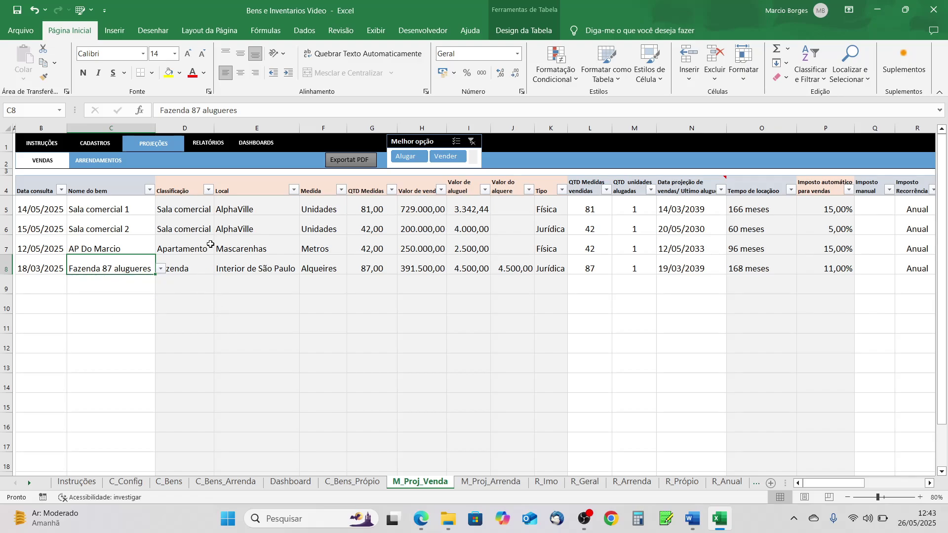
Switch the Nome do bem in row 5 to Sala comercial 2 and back to Sala comercial 1
left_click(267, 210)
left_click(111, 207)
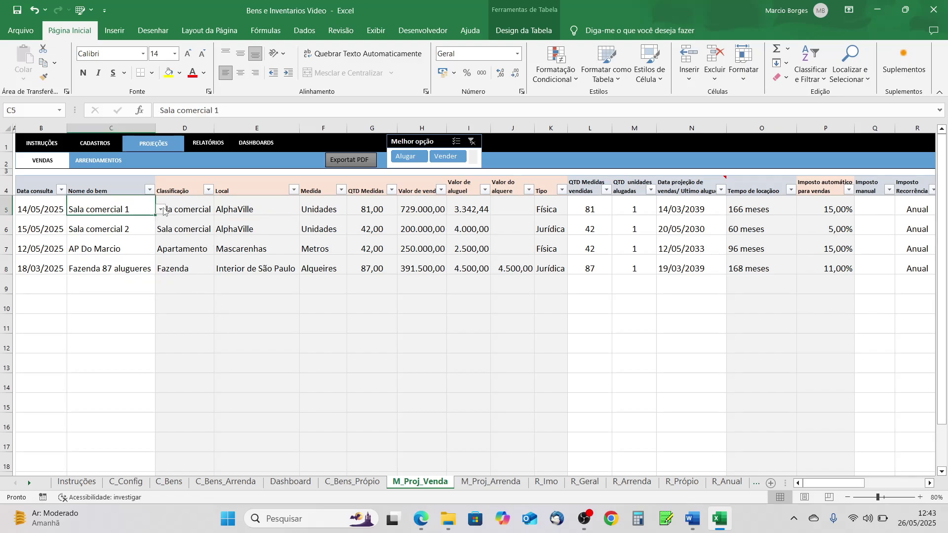
left_click(162, 210)
left_click(132, 226)
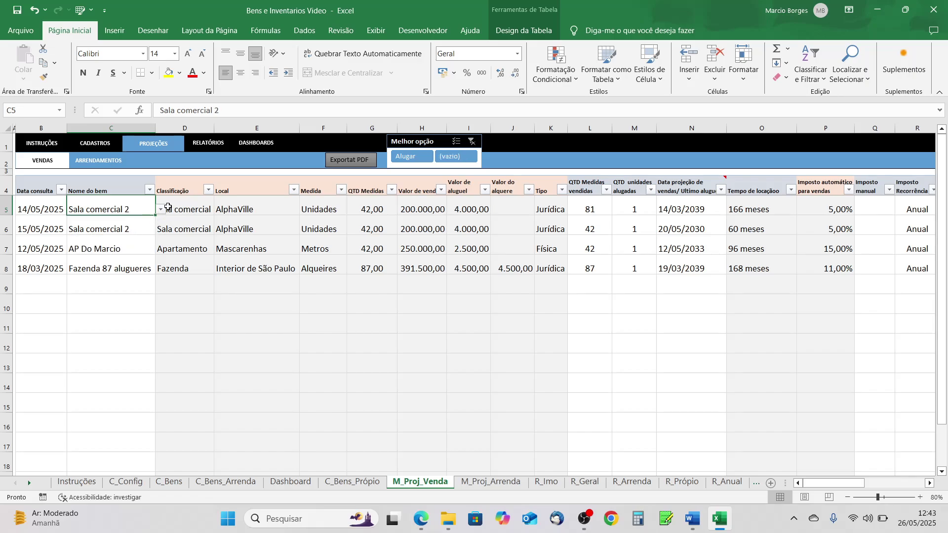
left_click(161, 210)
left_click(137, 220)
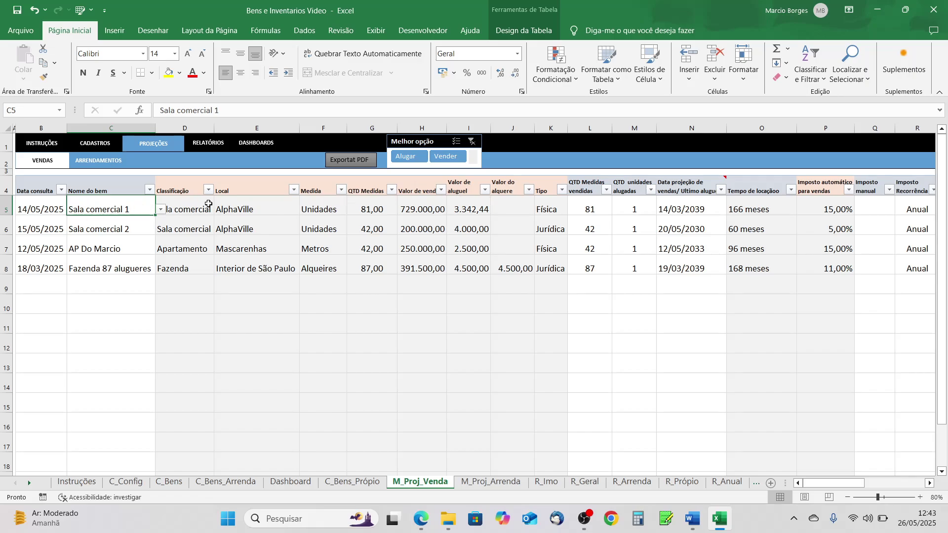
Compare the QTD Medidas vendidas and QTD unidades alugadas entries for Sala comercial 1 in row 5
left_click(590, 206)
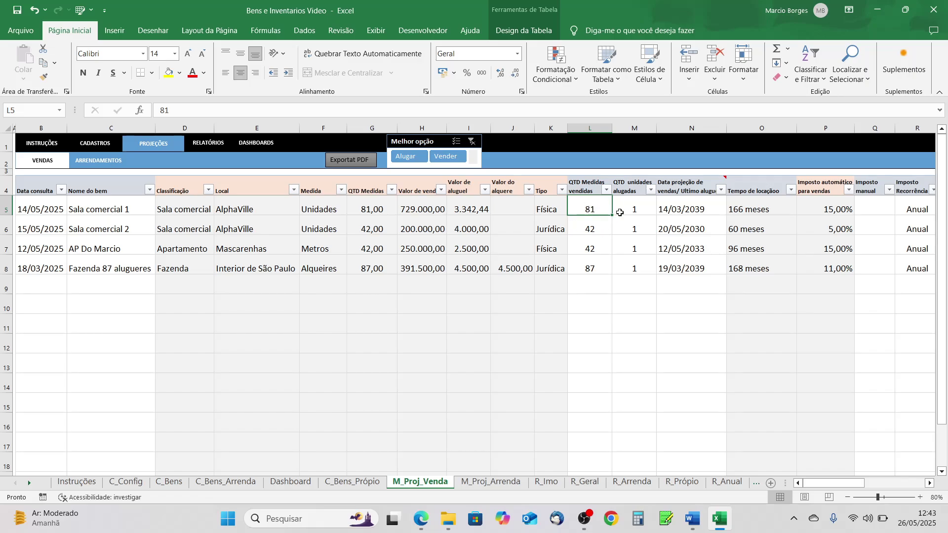
left_click(637, 208)
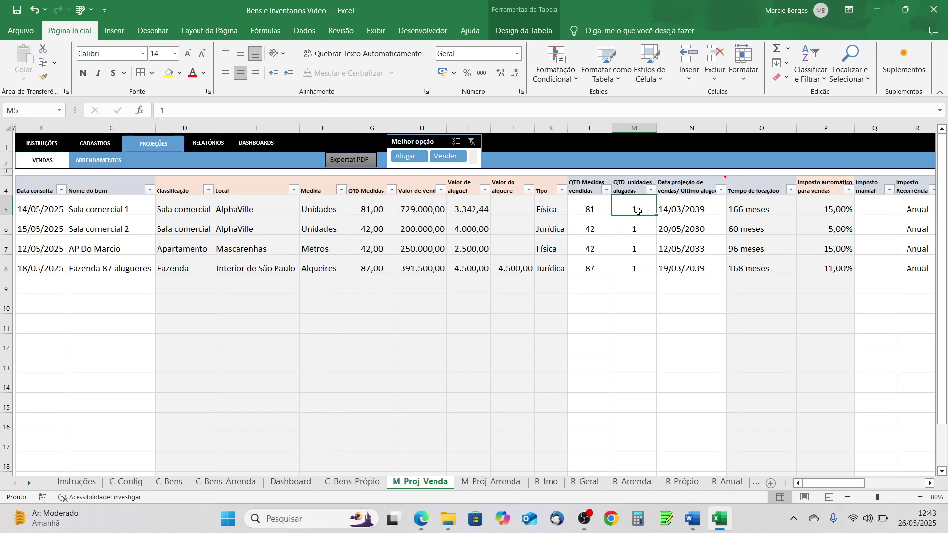
left_click(599, 206)
left_click(636, 206)
left_click(591, 207)
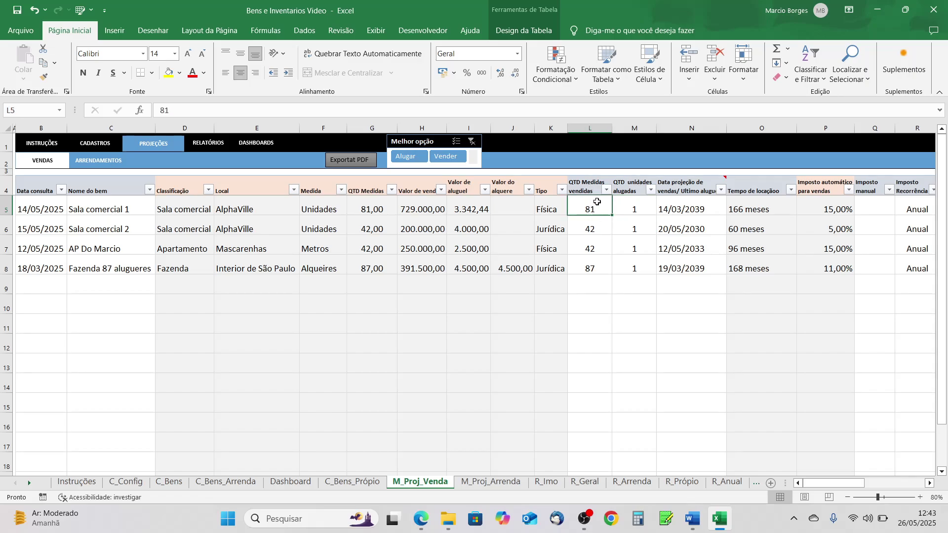
left_click(631, 211)
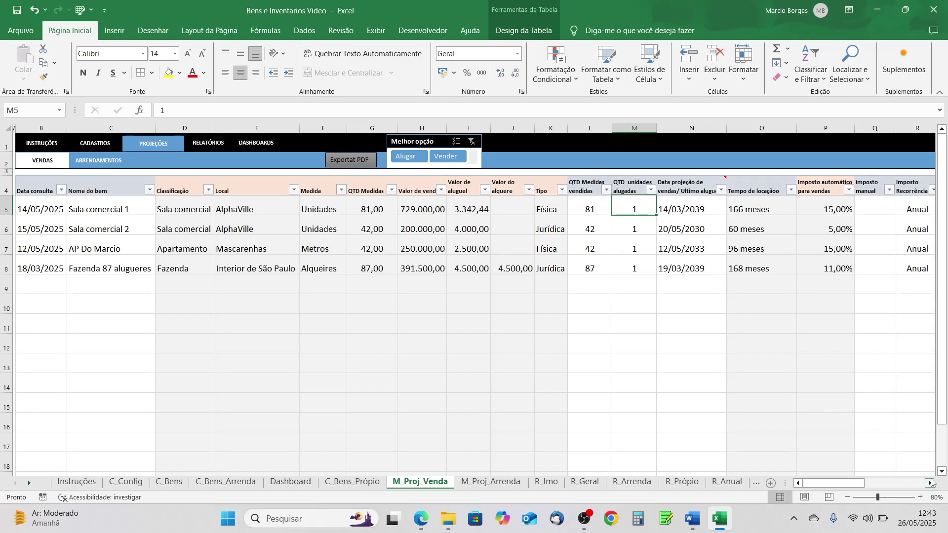
Review row 5's sold and rented quantities together with its Data projeção de vendas/Ultimo aluguel date
left_click(930, 484)
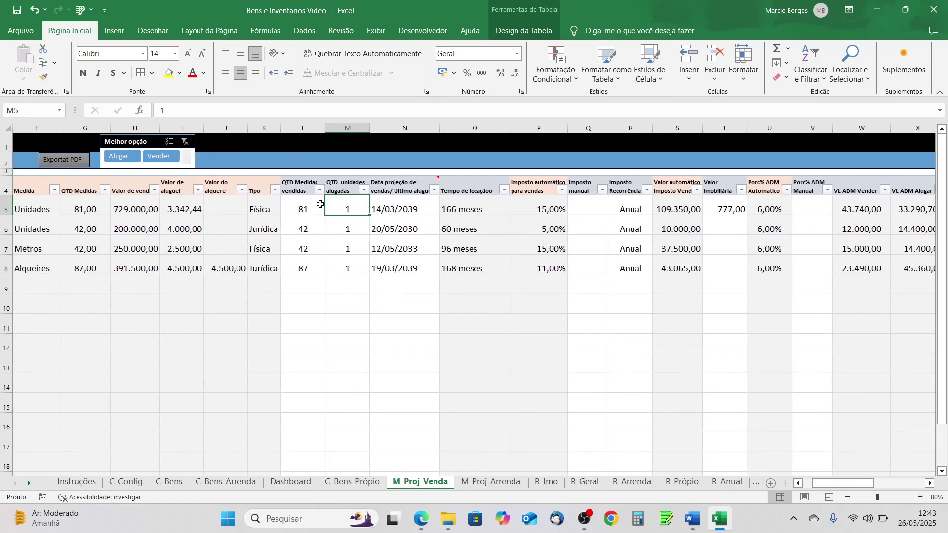
left_click(301, 207)
left_click(346, 209)
left_click(408, 209)
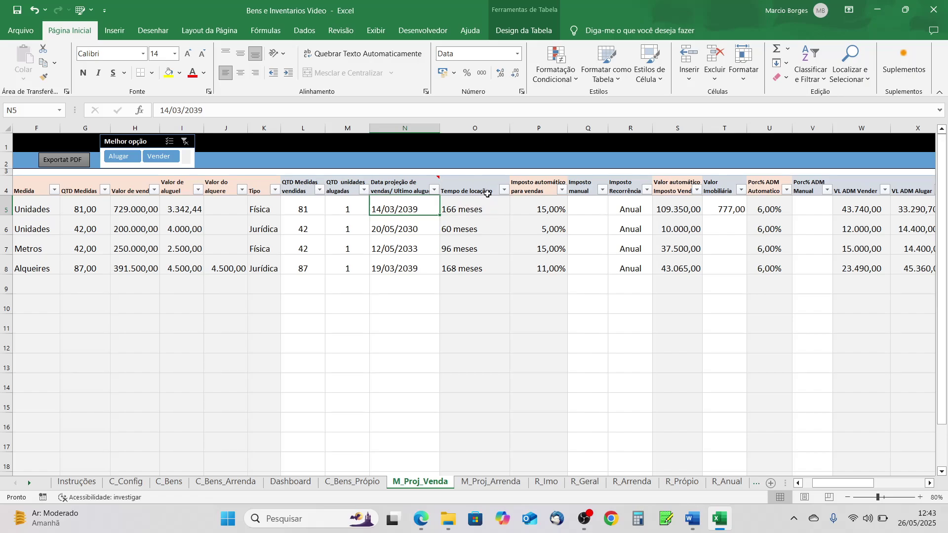
Examine the Tempo de locação and Imposto automático columns, and compare the total amounts if selling or renting
left_click_drag(475, 310, 526, 212)
left_click(523, 281)
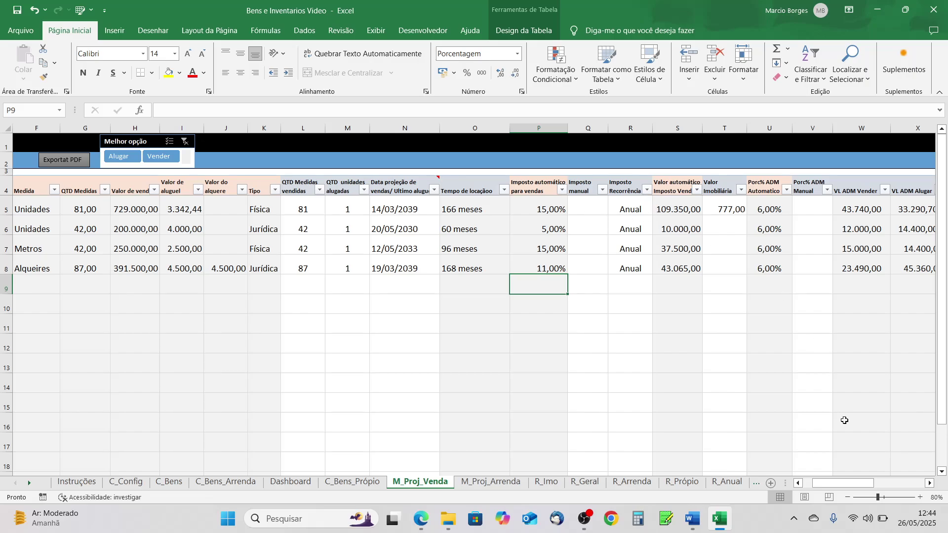
left_click_drag(930, 484, 930, 484)
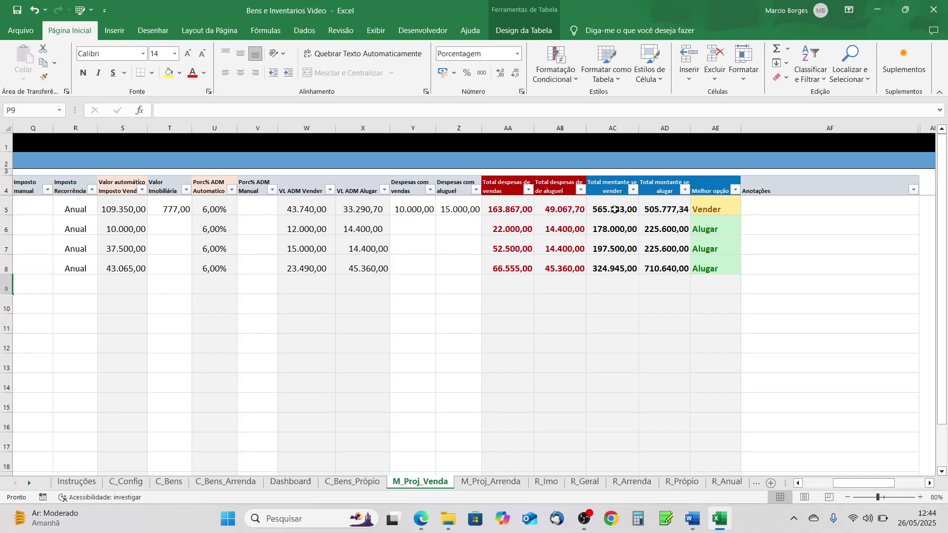
left_click_drag(614, 209, 664, 206)
Filter the sales projections by the best options Alugar and Vender in turn, and clear the filter
left_click_drag(863, 483, 797, 479)
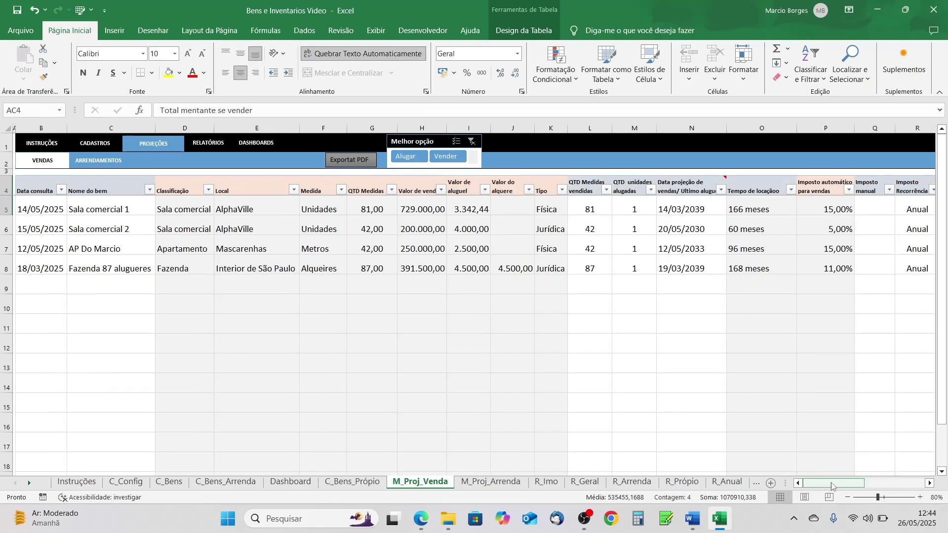
left_click(408, 158)
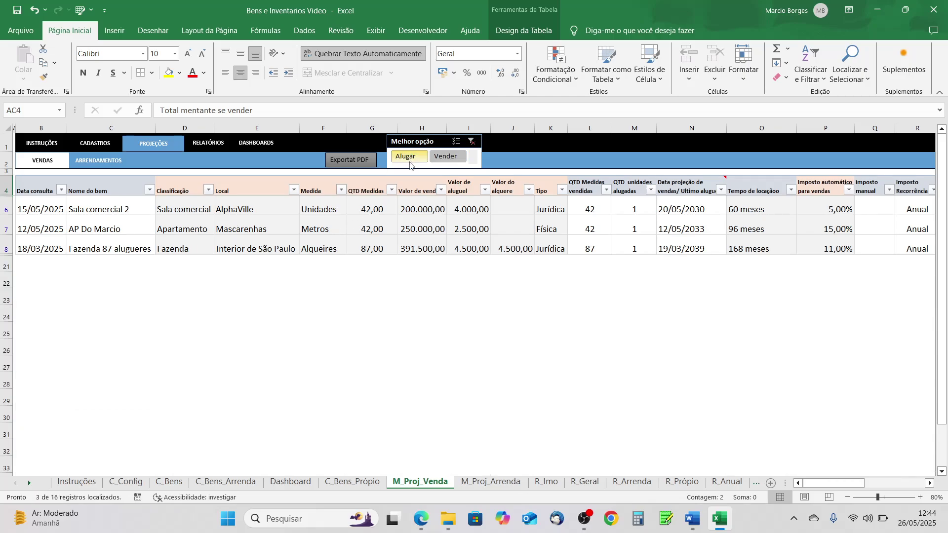
left_click(446, 157)
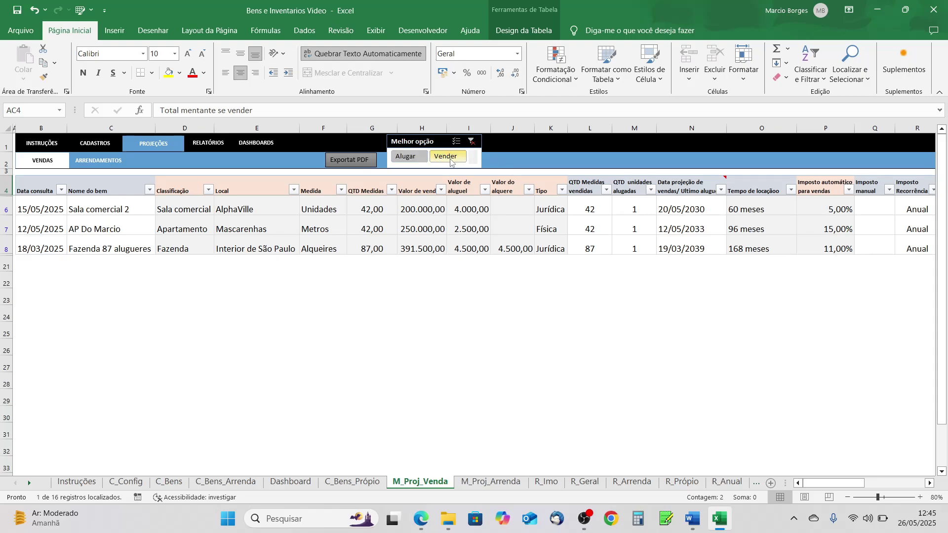
left_click(471, 143)
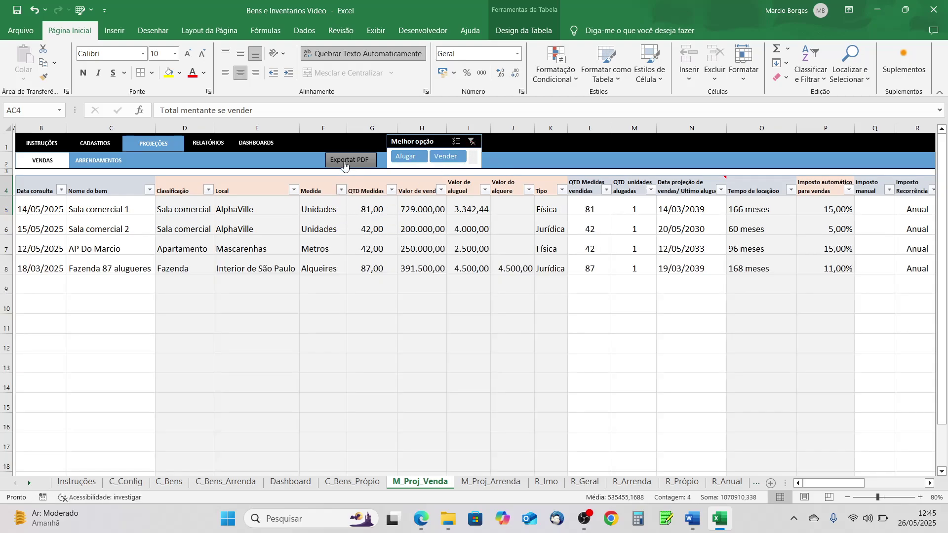
Open the Venda x Aluga report in the Relatórios section and select Sala comercial 2 as the asset
left_click(207, 145)
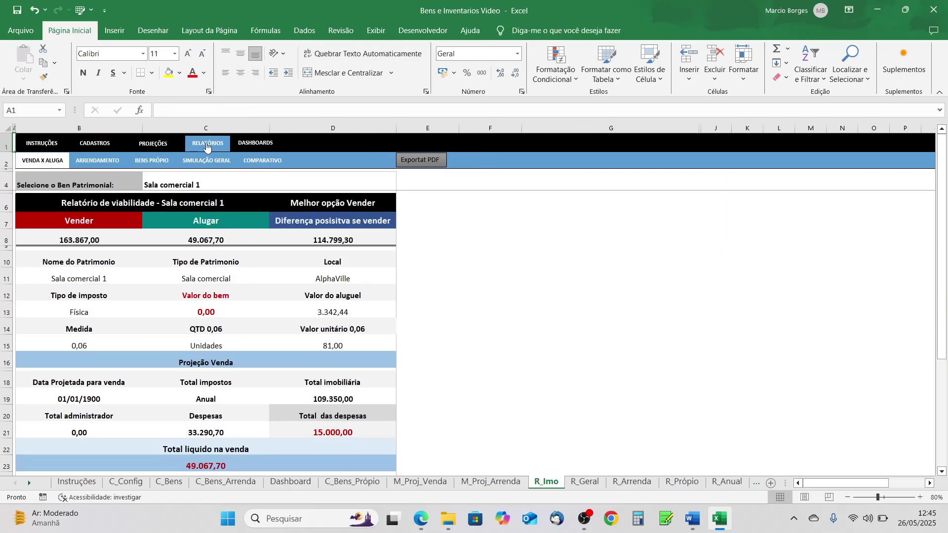
left_click(387, 186)
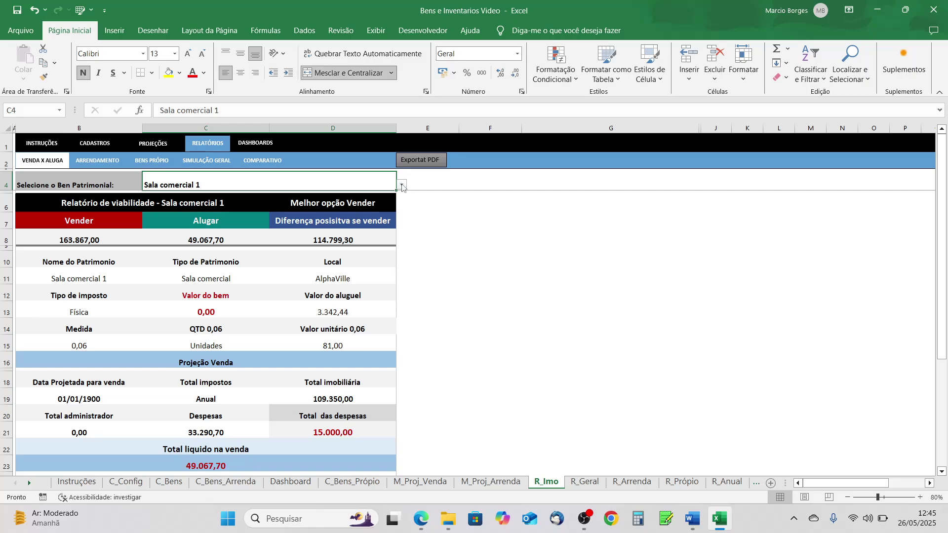
left_click(402, 186)
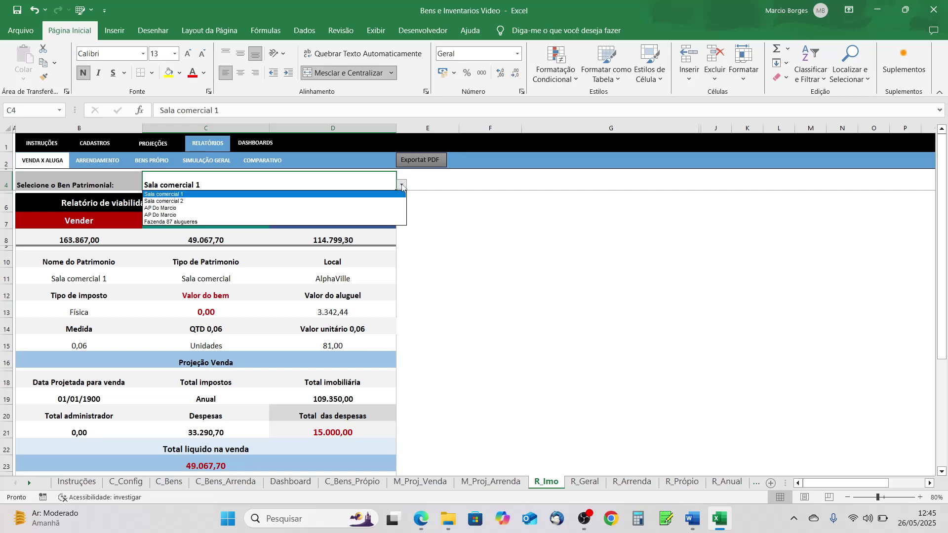
left_click(193, 201)
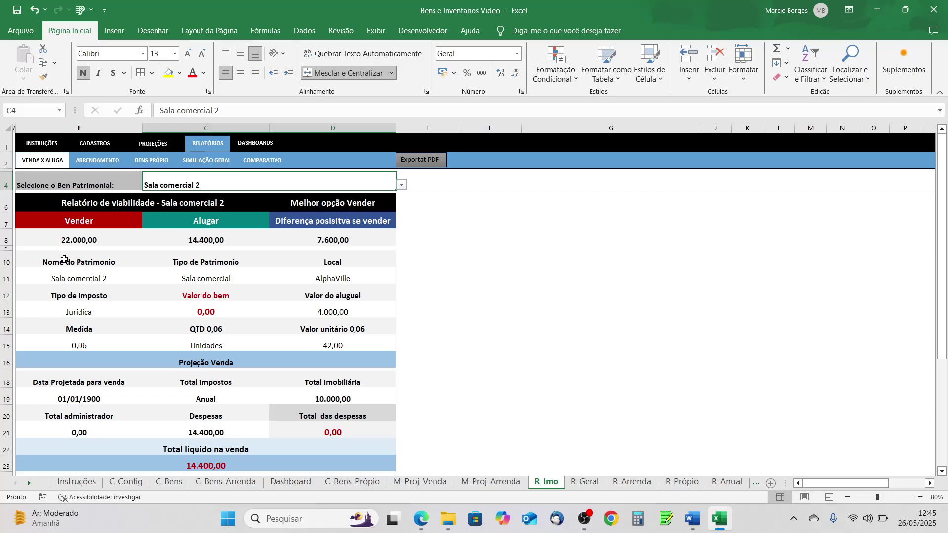
Review the Sala comercial 2 viability report, checking its sell and rent comparison, asset name and Valor do aluguel
scroll(235, 278, "down", 4)
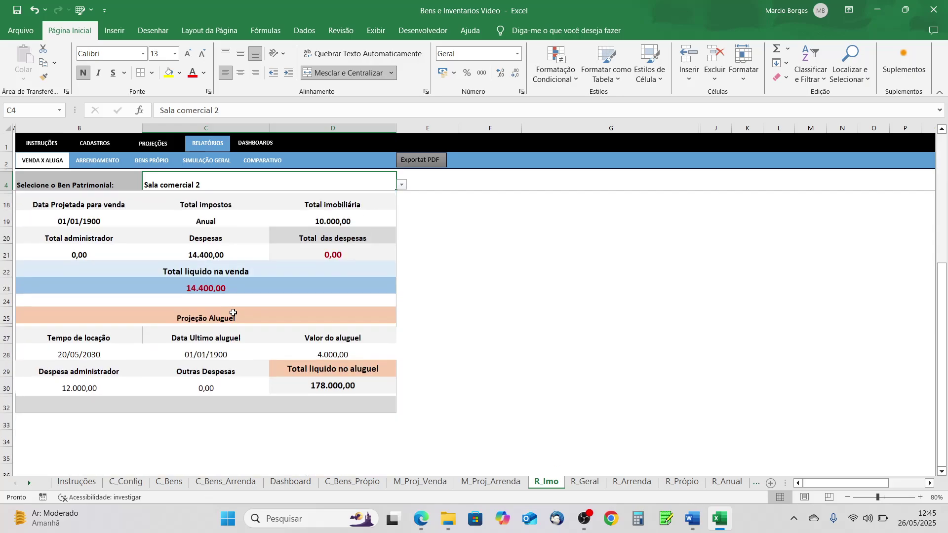
scroll(245, 308, "up", 3)
scroll(244, 307, "up", 1)
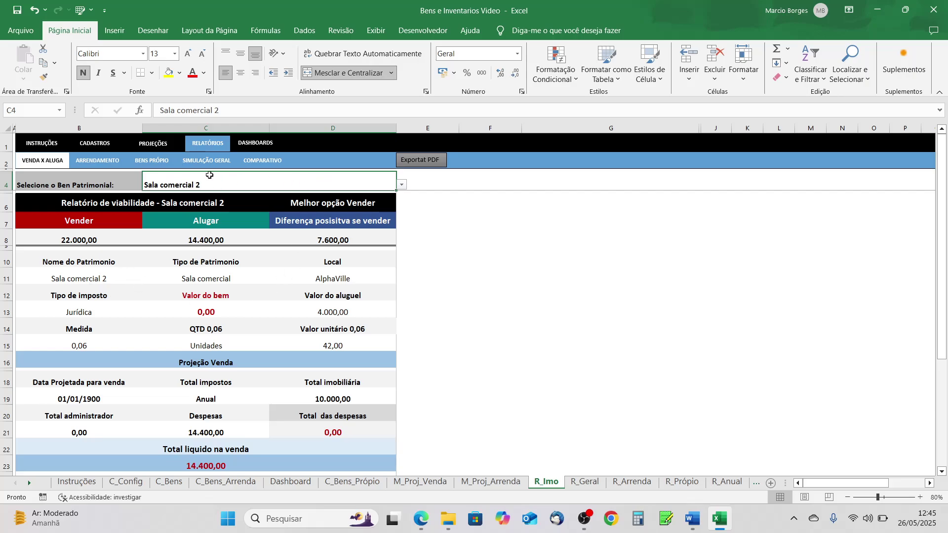
left_click(273, 311)
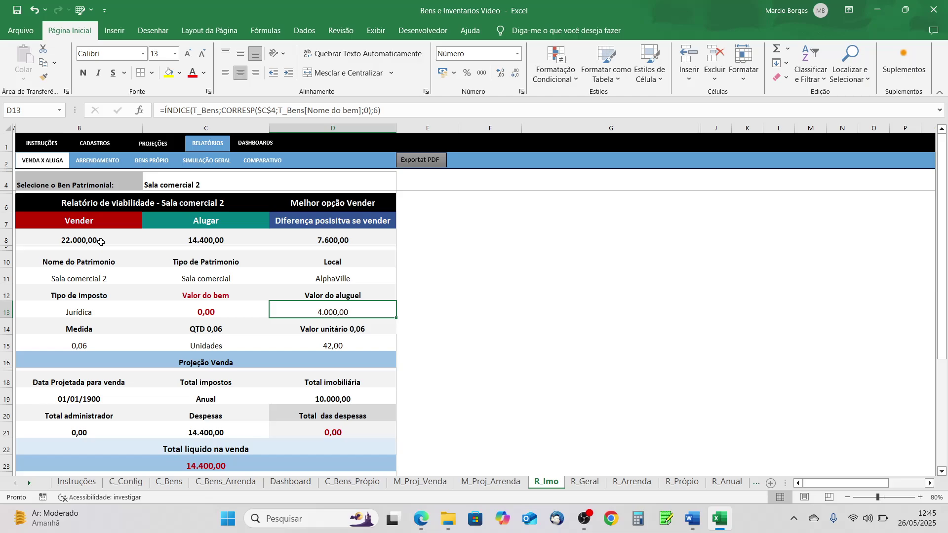
left_click(137, 276)
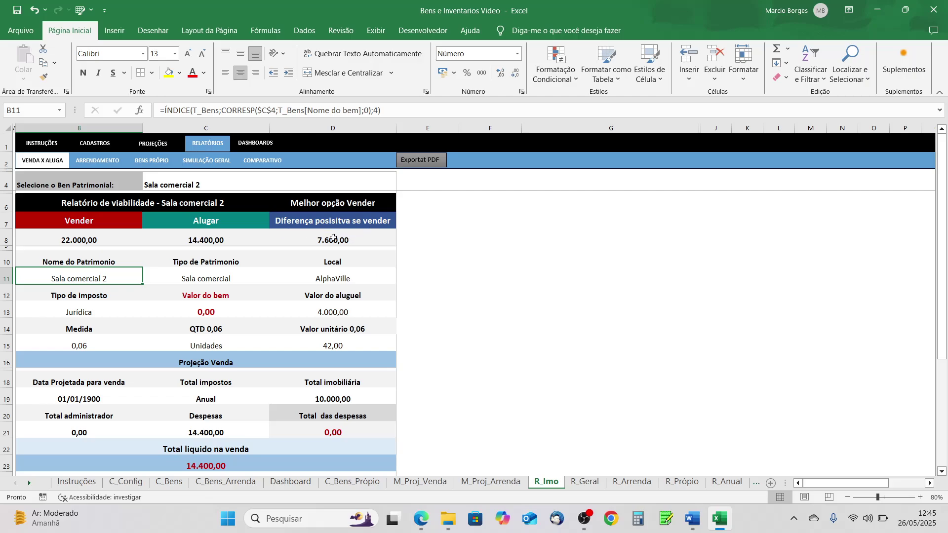
Examine the report's Projeção Venda and Projeção Aluguel sections, including Total liquido no aluguel
scroll(168, 286, "down", 1)
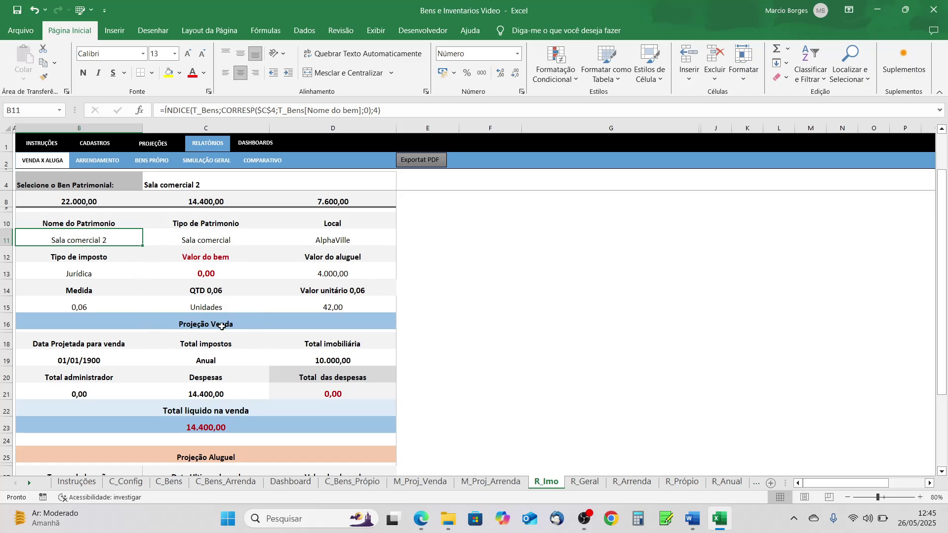
scroll(221, 326, "down", 4)
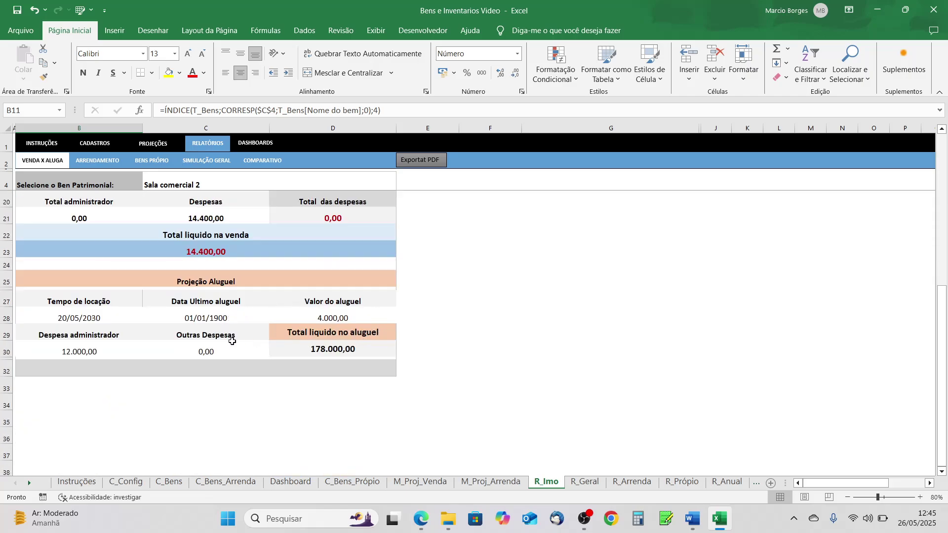
left_click(354, 335)
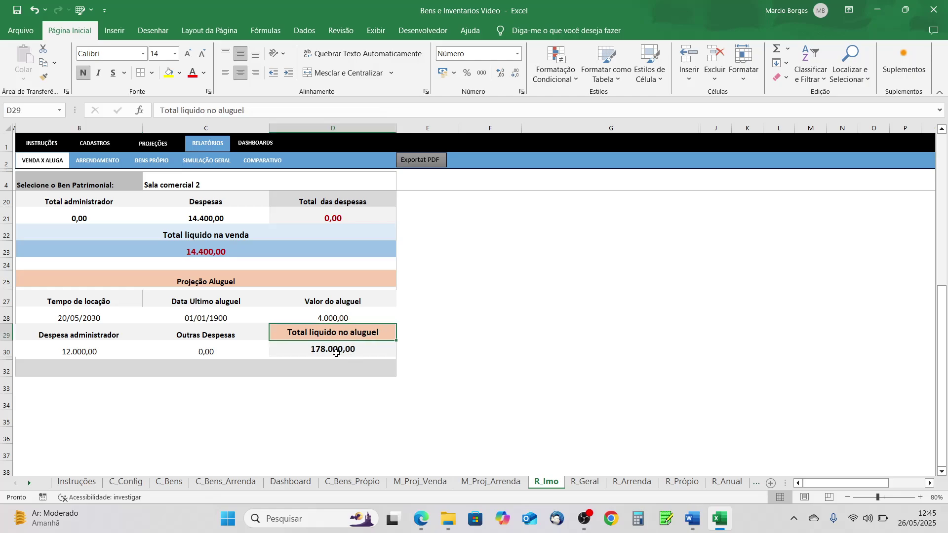
scroll(339, 351, "up", 1)
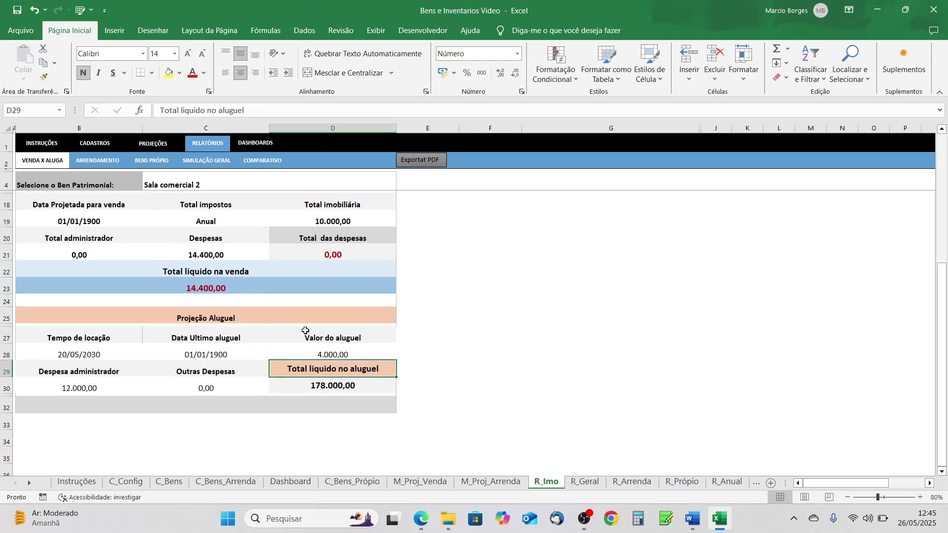
scroll(311, 324, "up", 3)
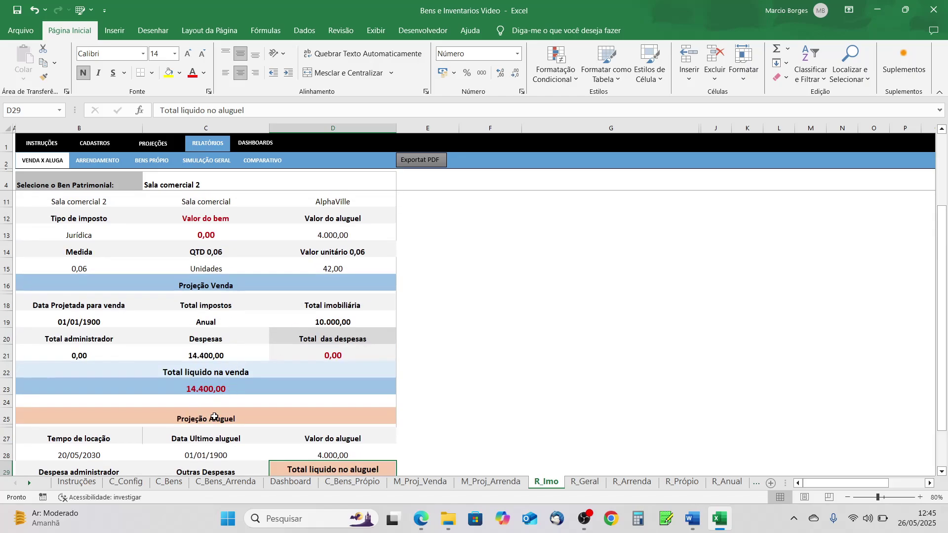
Open the Arrendamento report in the Relatórios section and select Fazenda 87 alugueres as the lease asset
scroll(272, 332, "up", 2)
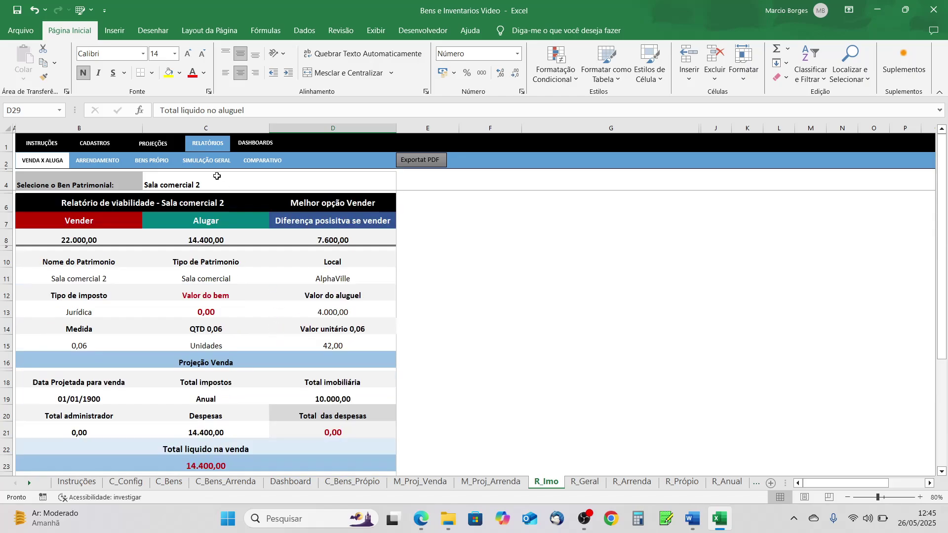
left_click(98, 162)
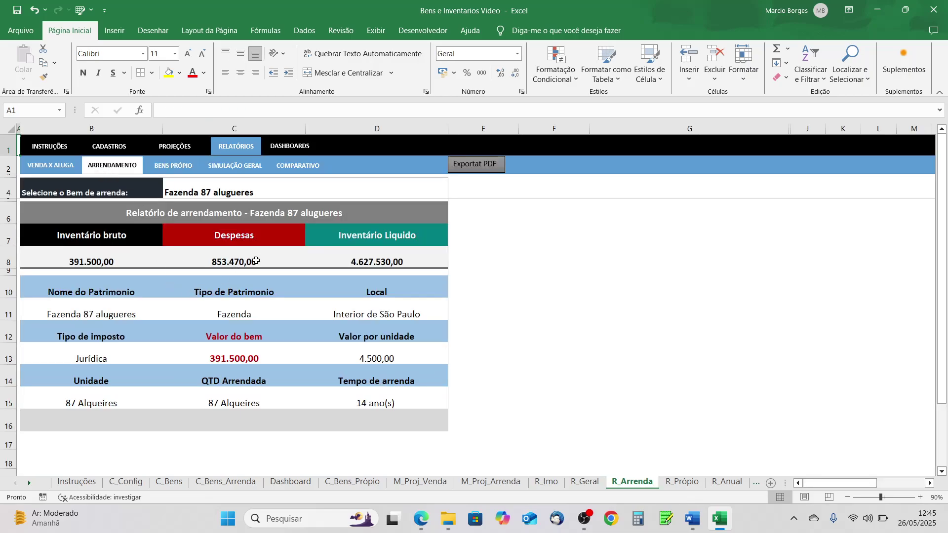
left_click(56, 166)
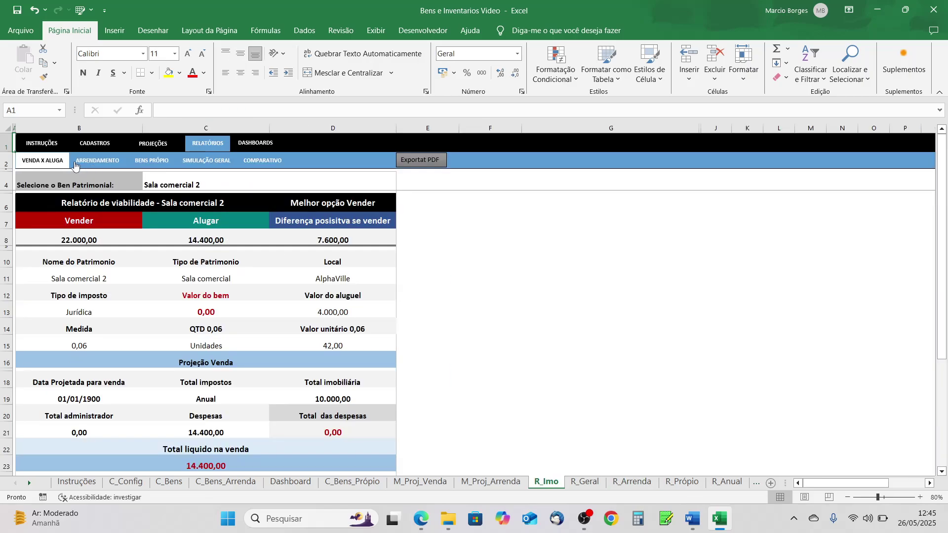
left_click(114, 163)
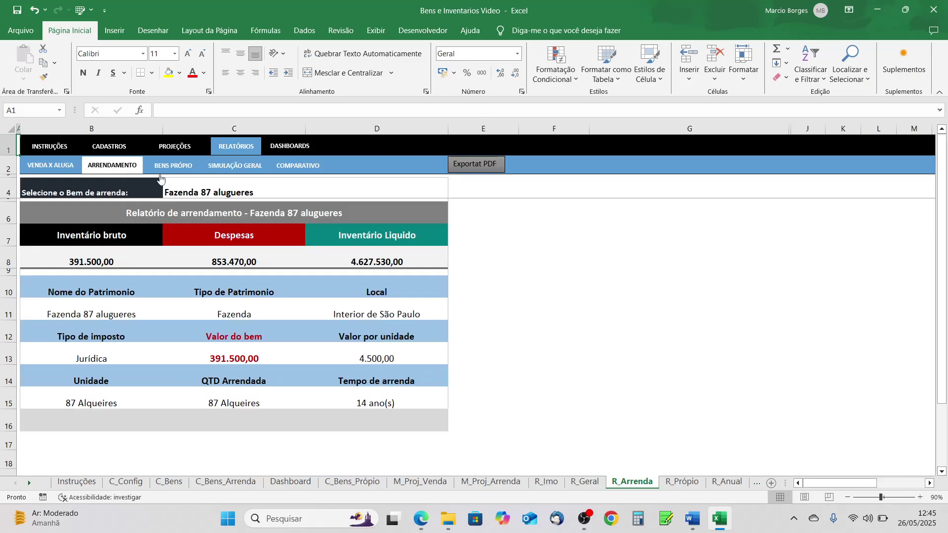
left_click(434, 190)
left_click(453, 192)
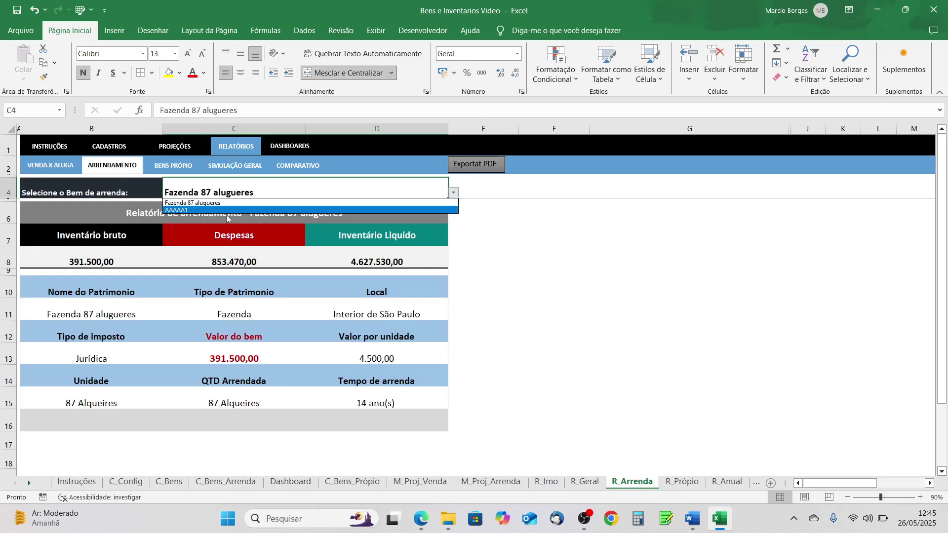
left_click(178, 211)
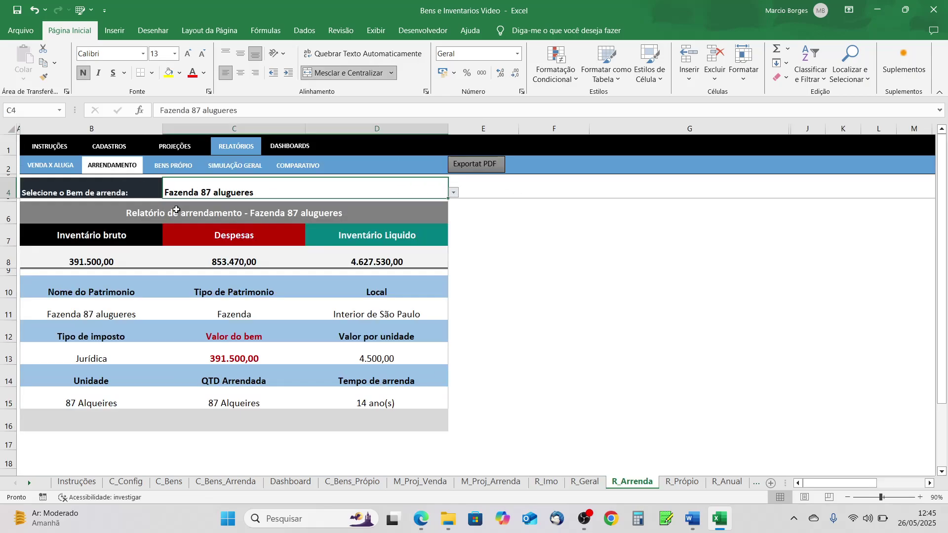
left_click(453, 192)
left_click(219, 207)
Review the Fazenda 87 alugueres lease report, including its Tipo de Patrimonio, and check the list of lease assets
left_click(220, 298)
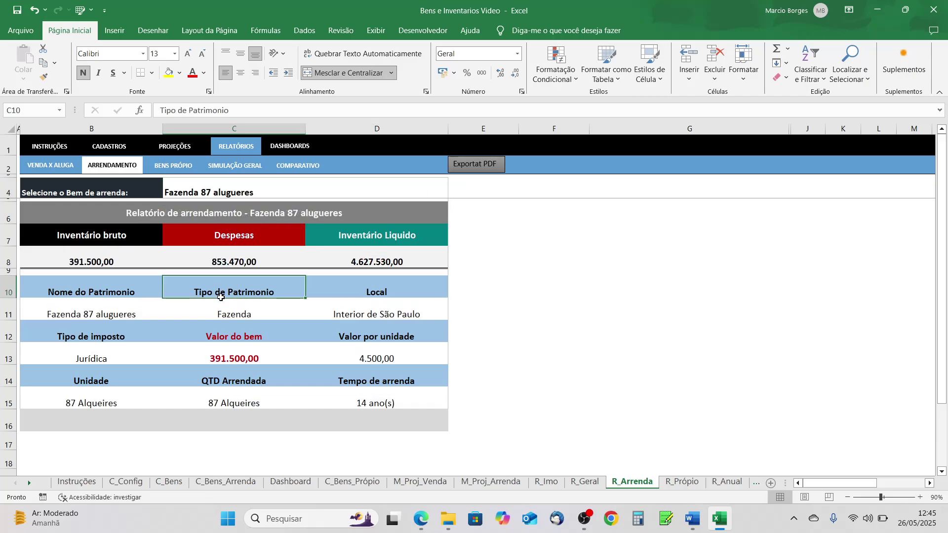
left_click(223, 312)
left_click(538, 355)
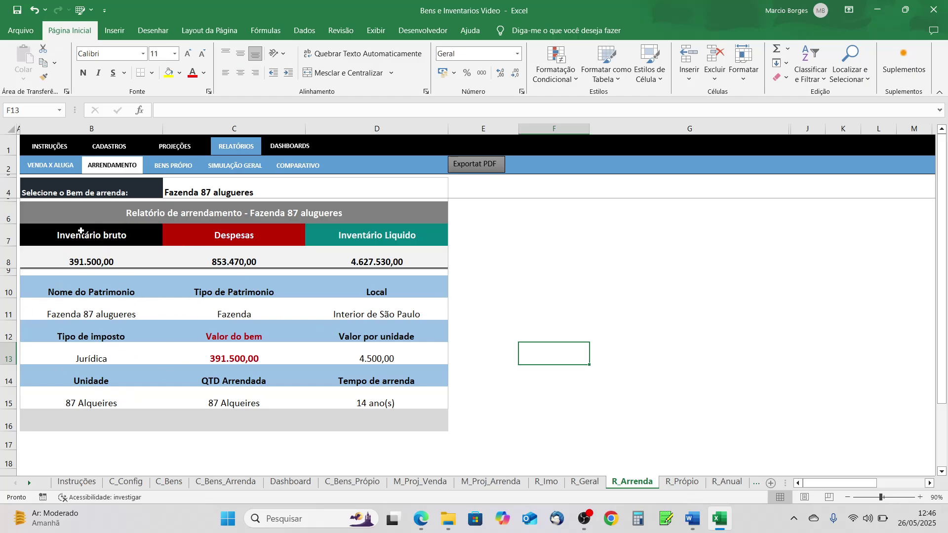
left_click(98, 217)
left_click_drag(370, 410, 370, 411)
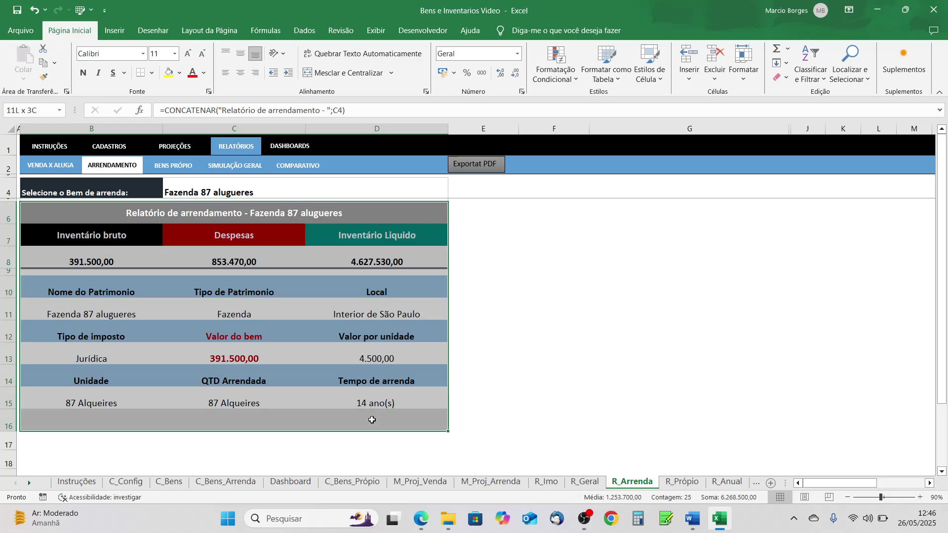
left_click(402, 188)
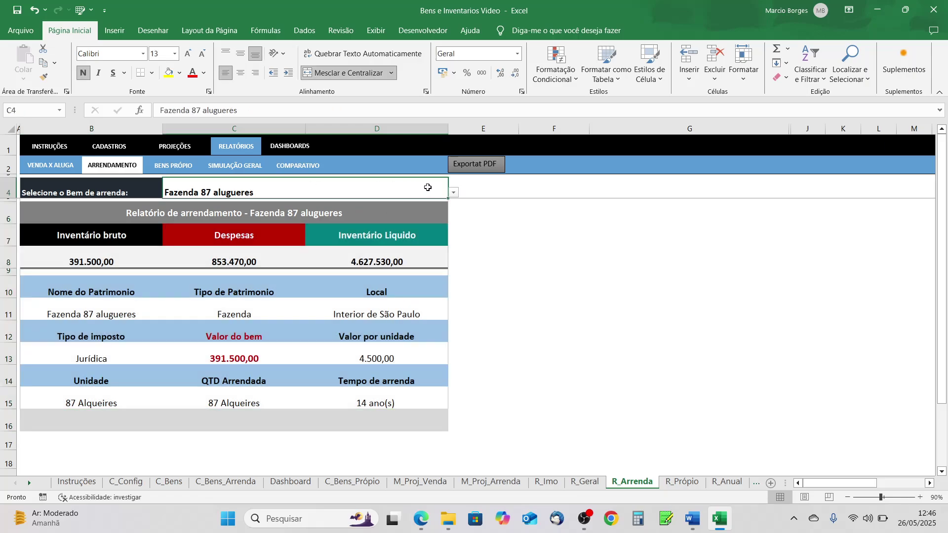
left_click(453, 193)
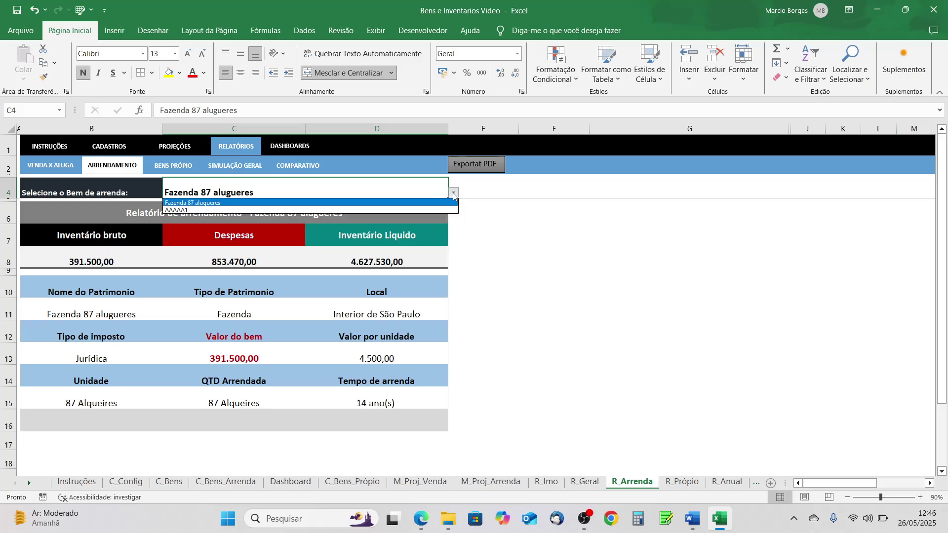
Check the Arrendamentos projections and the Bens Própio registrations, and return to the Arrendamento report
left_click(181, 150)
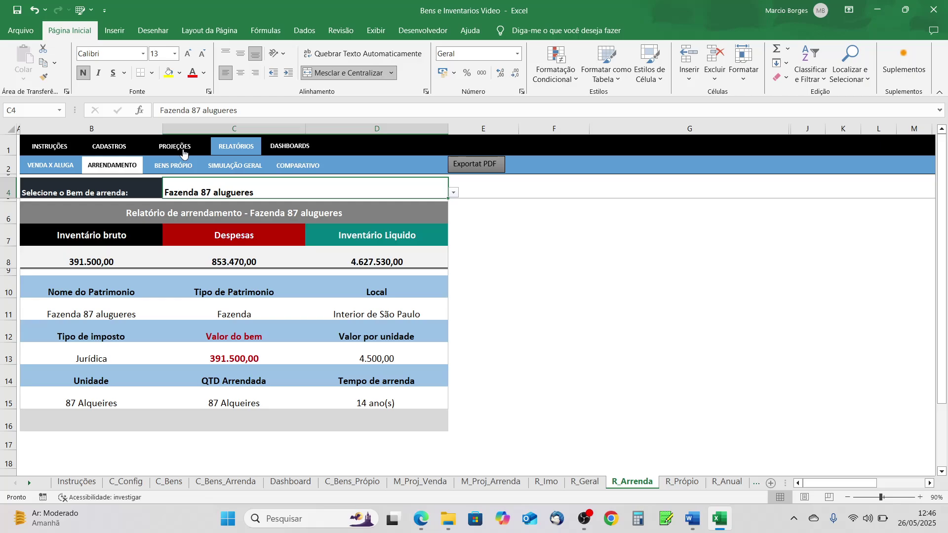
left_click(113, 157)
left_click(116, 148)
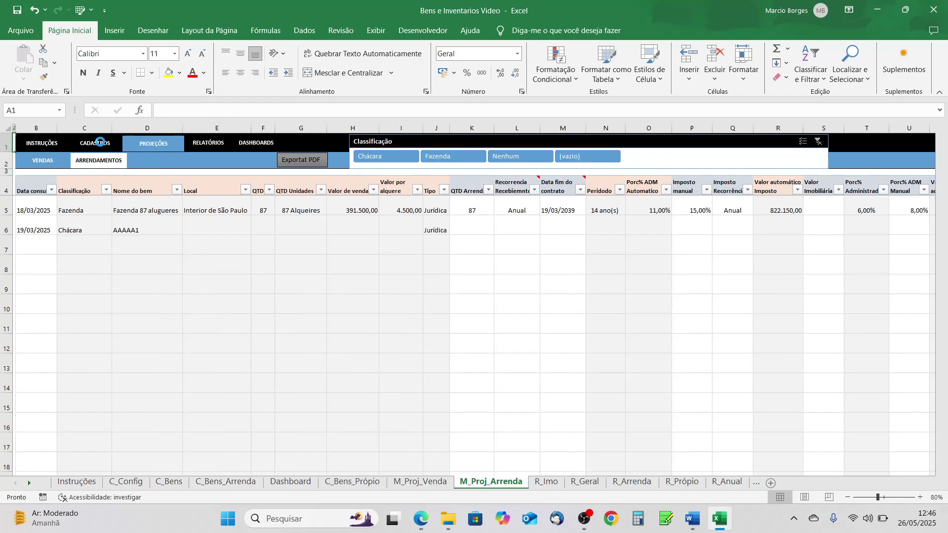
left_click(163, 161)
left_click(223, 161)
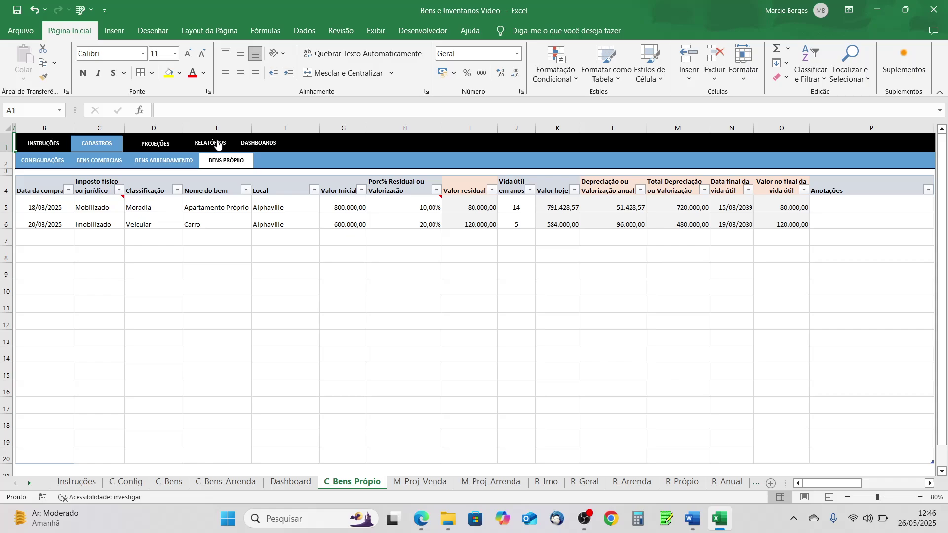
left_click(217, 145)
left_click(116, 158)
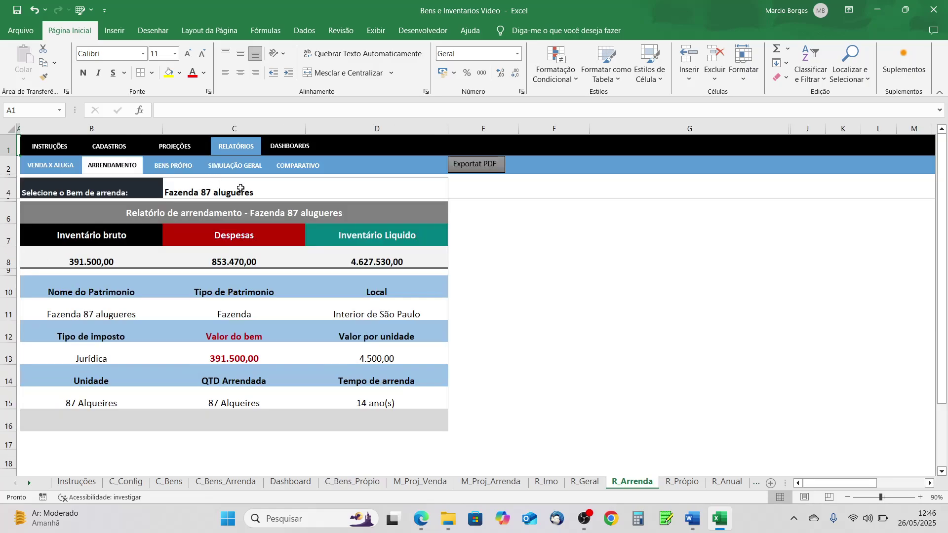
Open the Bens Própio report and view it for Carro and for Apartamento Próprio
left_click(181, 168)
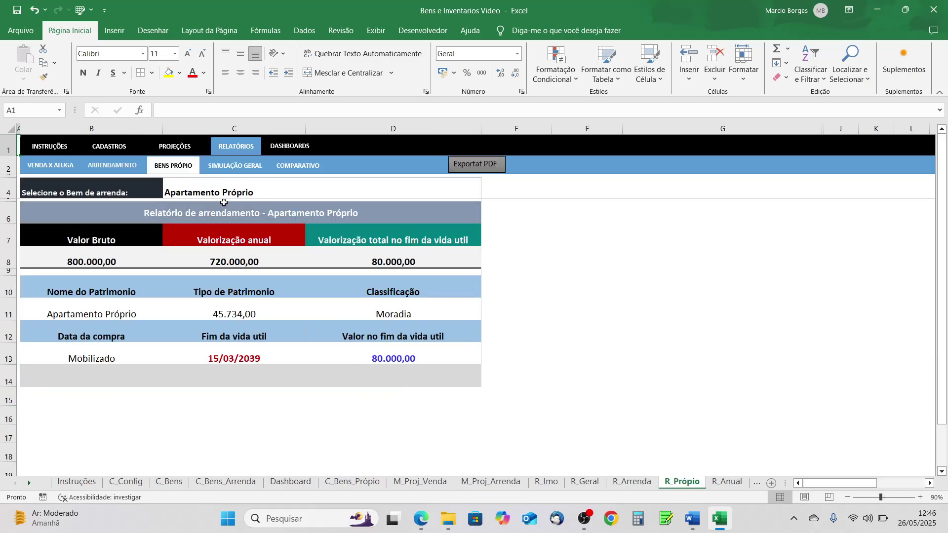
left_click(450, 190)
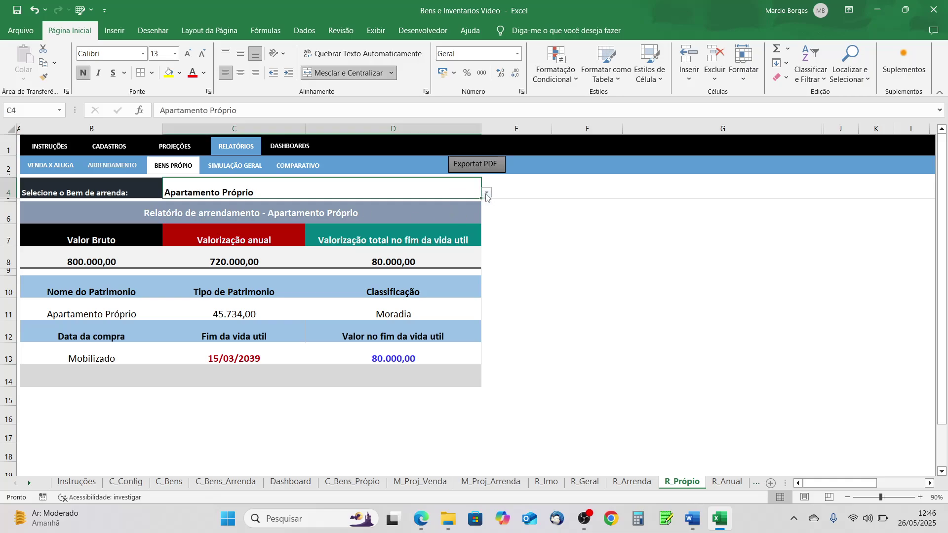
left_click(486, 194)
left_click(186, 210)
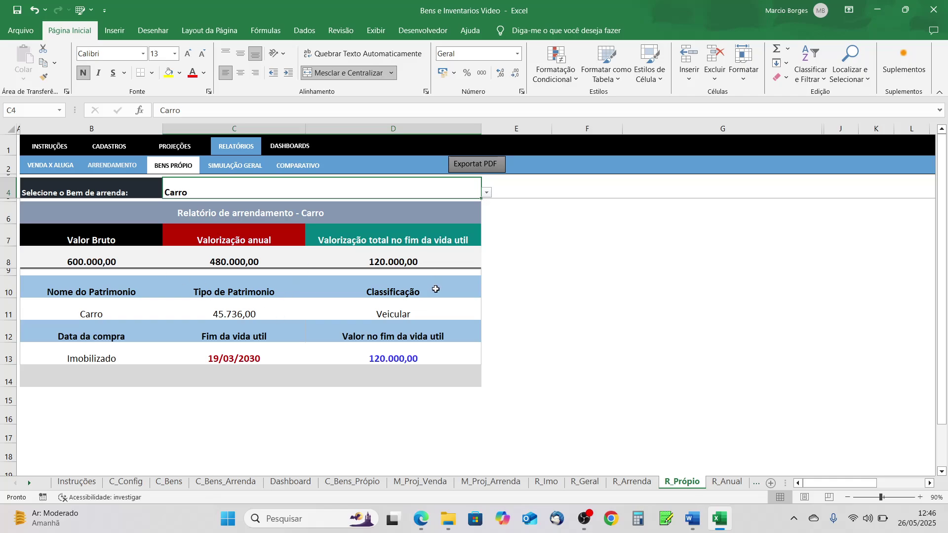
left_click(486, 193)
left_click(211, 203)
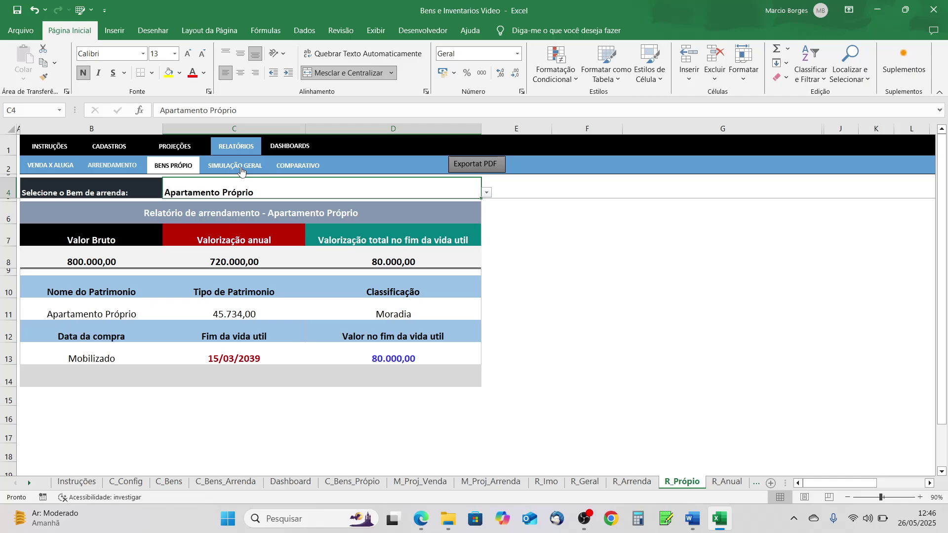
Reopen the Venda x Aluga report and compare its Total liquido na venda with Total liquido no aluguel
left_click(59, 168)
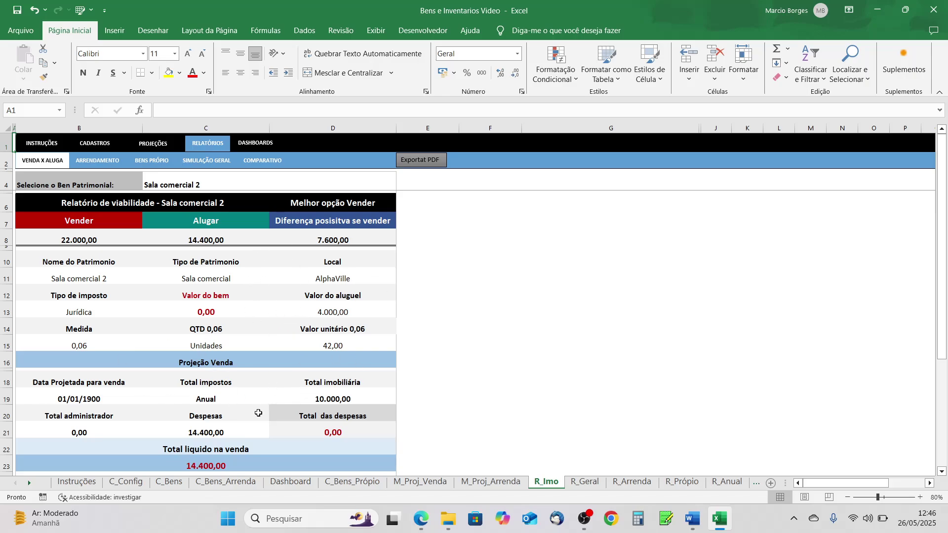
scroll(258, 404, "down", 1)
left_click(211, 425)
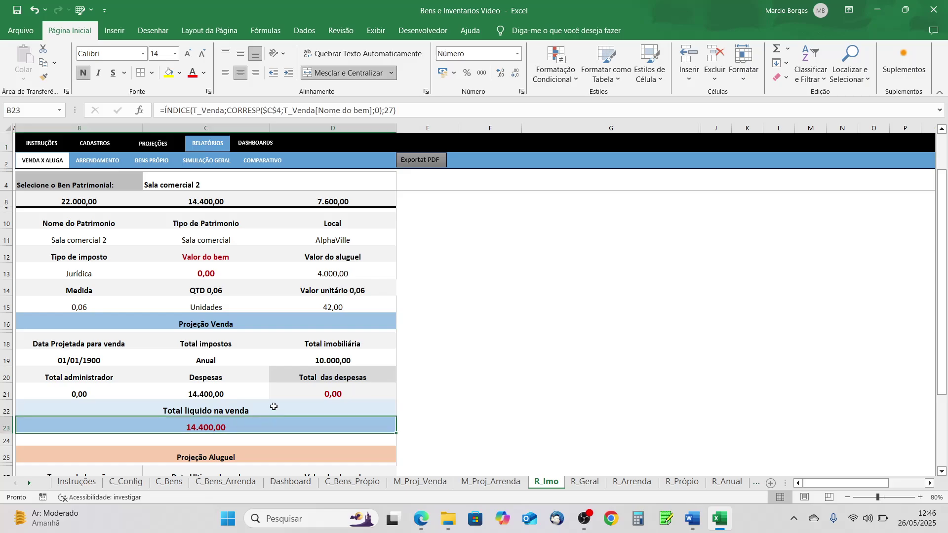
scroll(275, 403, "down", 1)
scroll(275, 403, "down", 3)
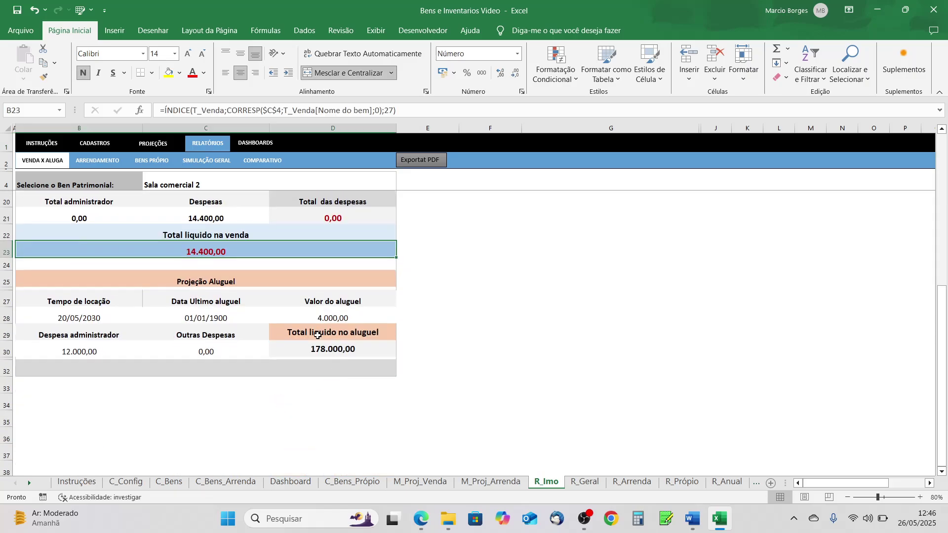
scroll(317, 337, "up", 5)
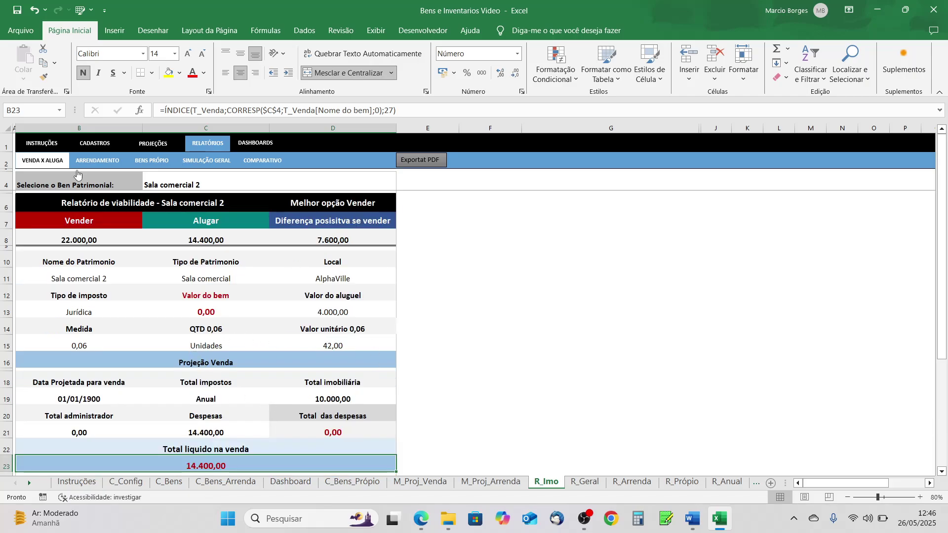
Revisit the Arrendamento and Bens Própio reports, and examine the Simulação Geral report's manual simulation, total period and Inventário Bruto cells
left_click(103, 164)
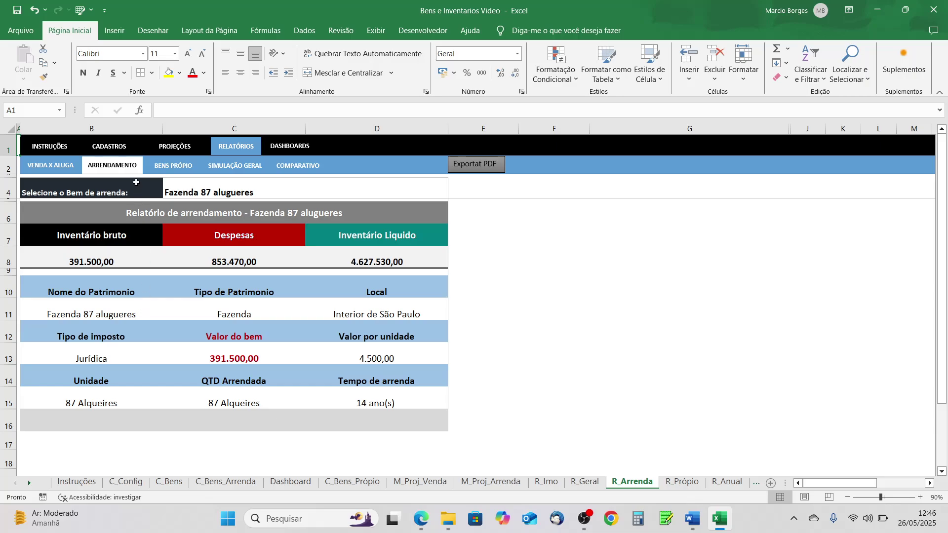
left_click(173, 168)
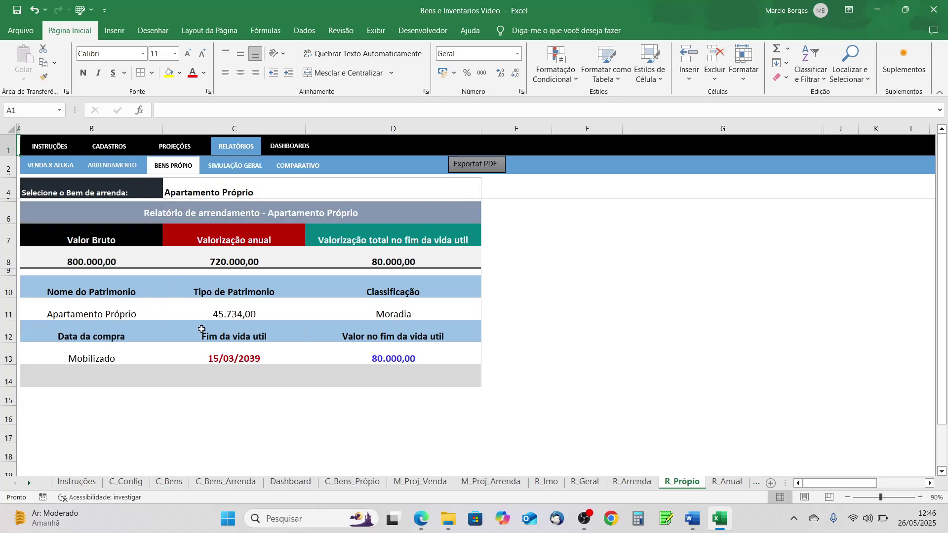
left_click(236, 172)
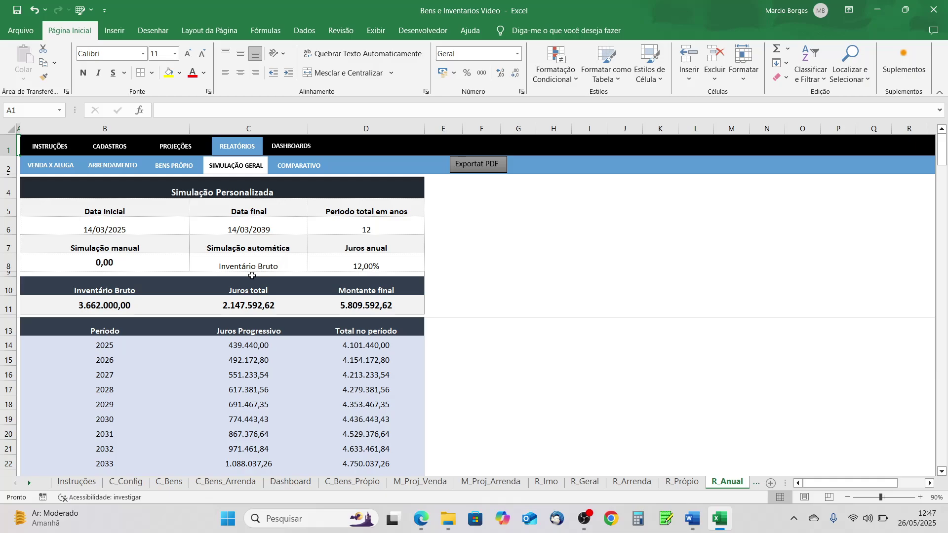
left_click(124, 265)
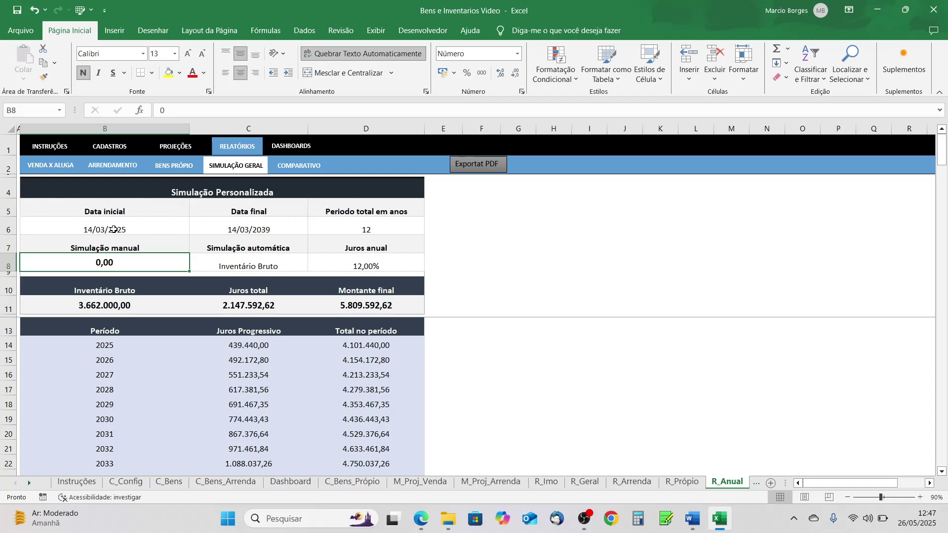
left_click(379, 228)
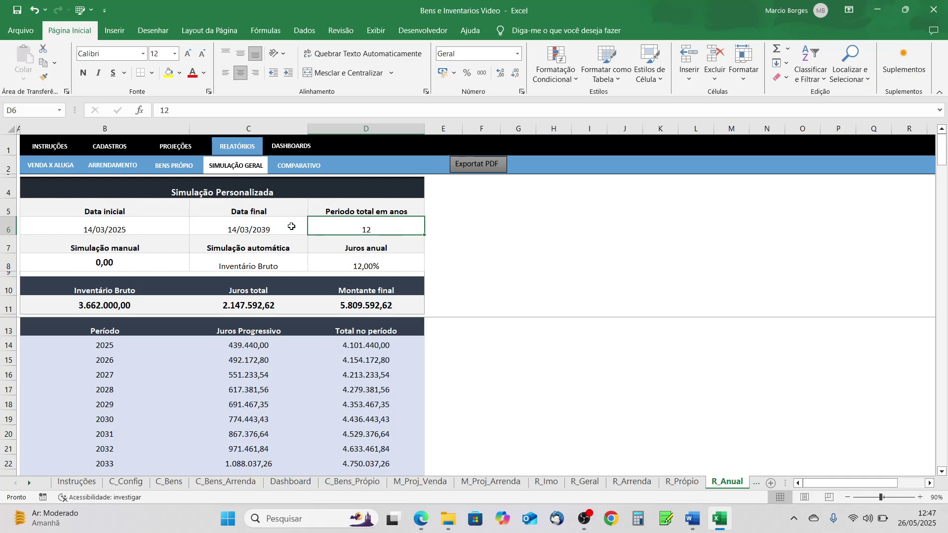
left_click(122, 265)
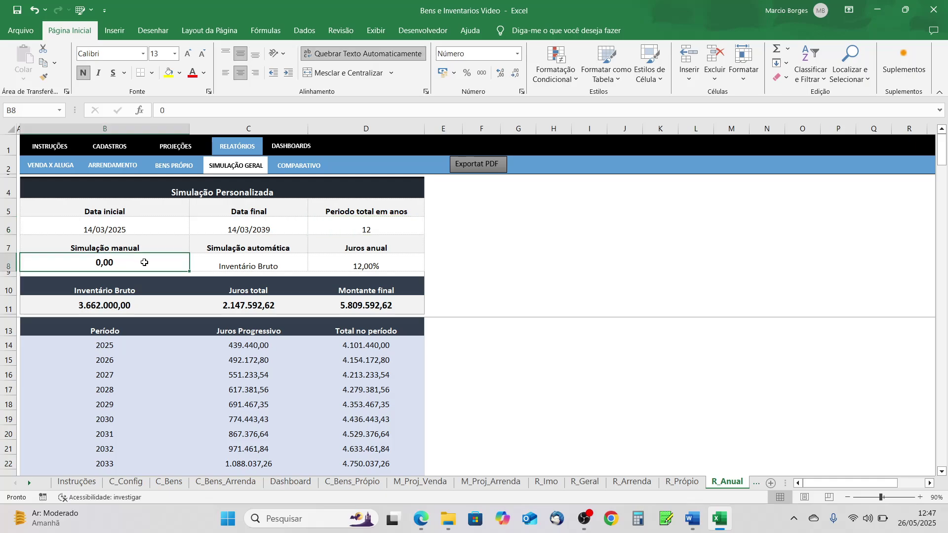
left_click_drag(130, 289, 124, 316)
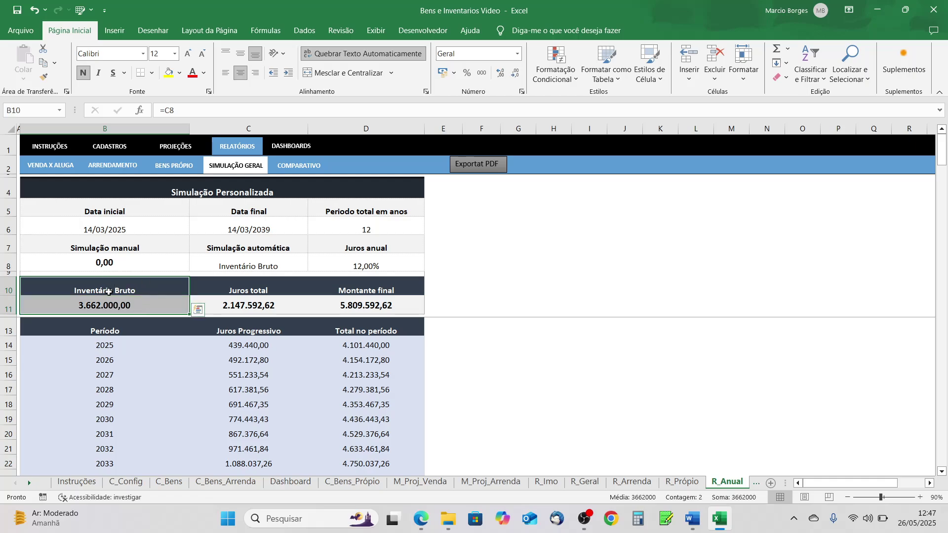
Try a Simulação manual value of 6000000 in the Simulação Geral report and reset it to 0
left_click(132, 263)
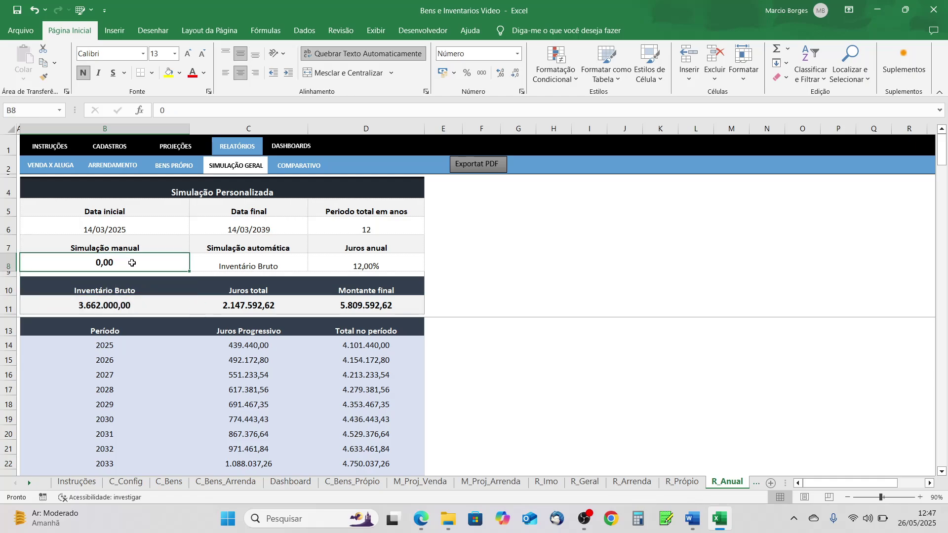
type("6000000")
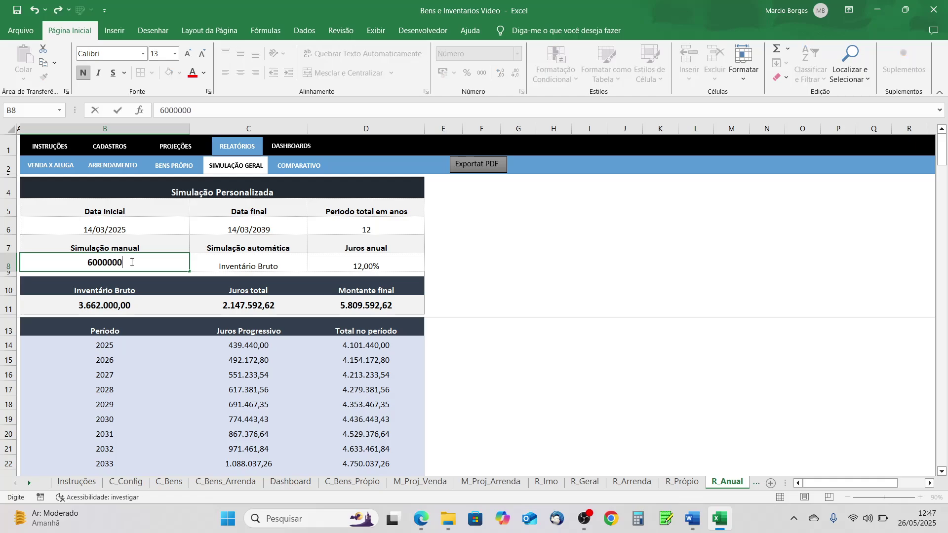
key("Return")
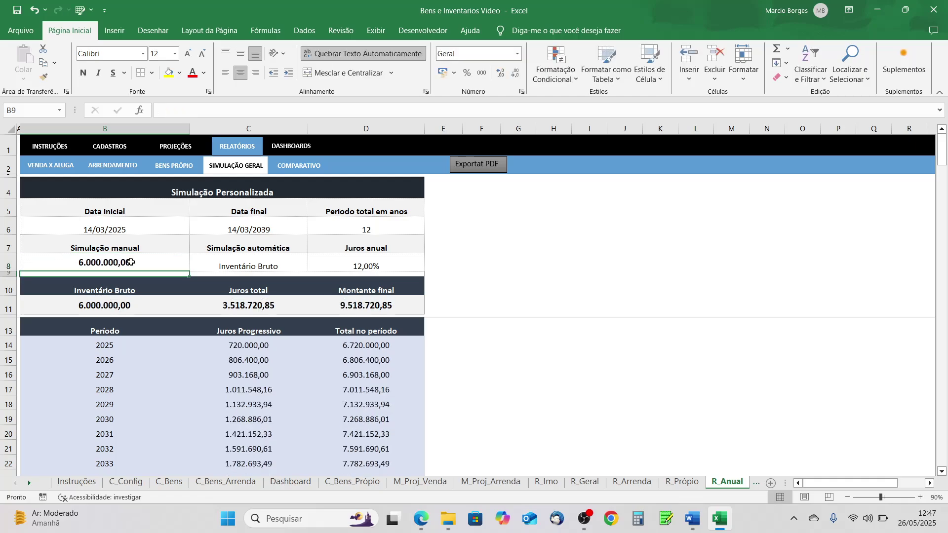
left_click(132, 262)
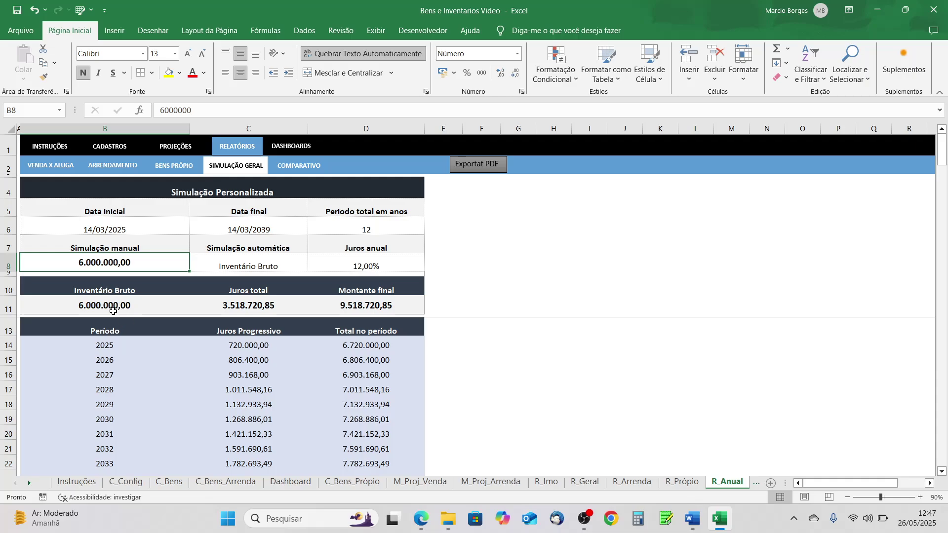
type("0")
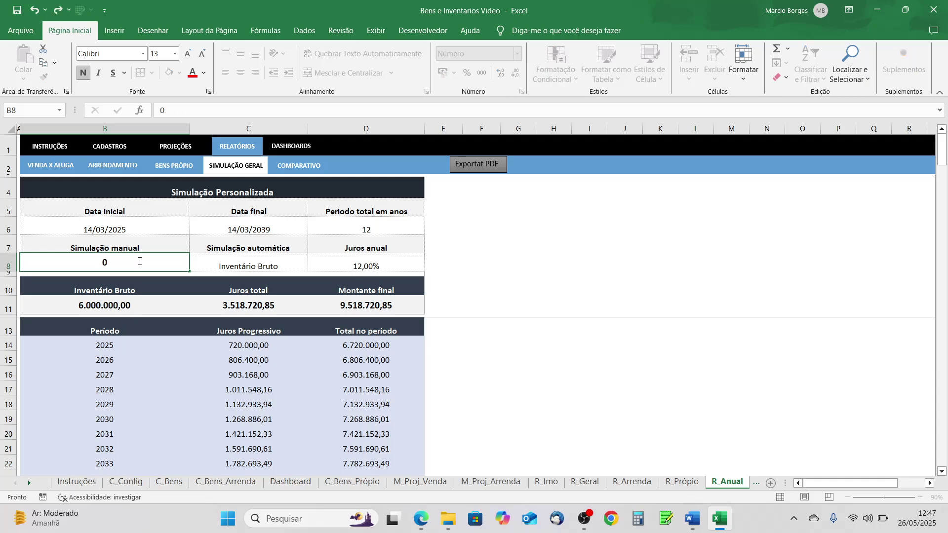
key("Return")
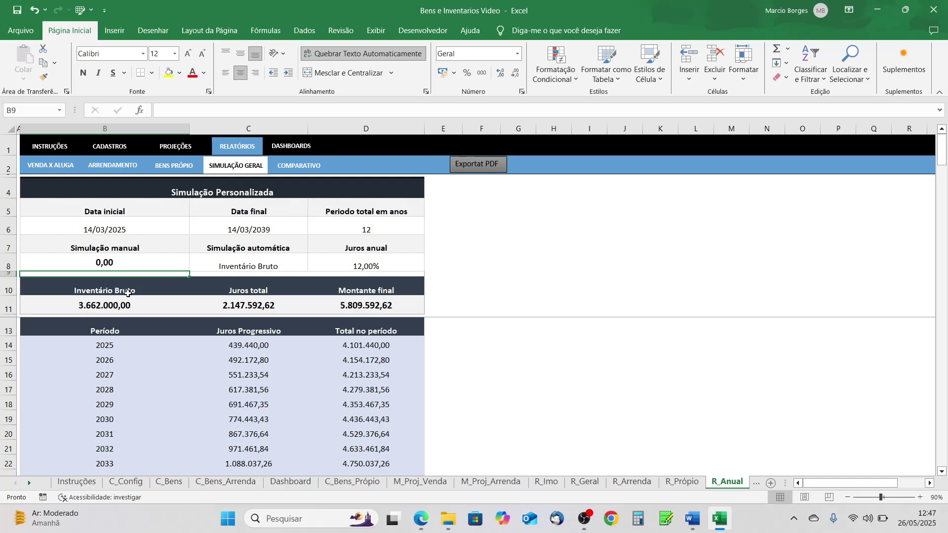
Examine the Inventário Bruto, Juros total and Montante final results alongside the total period and Juros anual cells
left_click(126, 292)
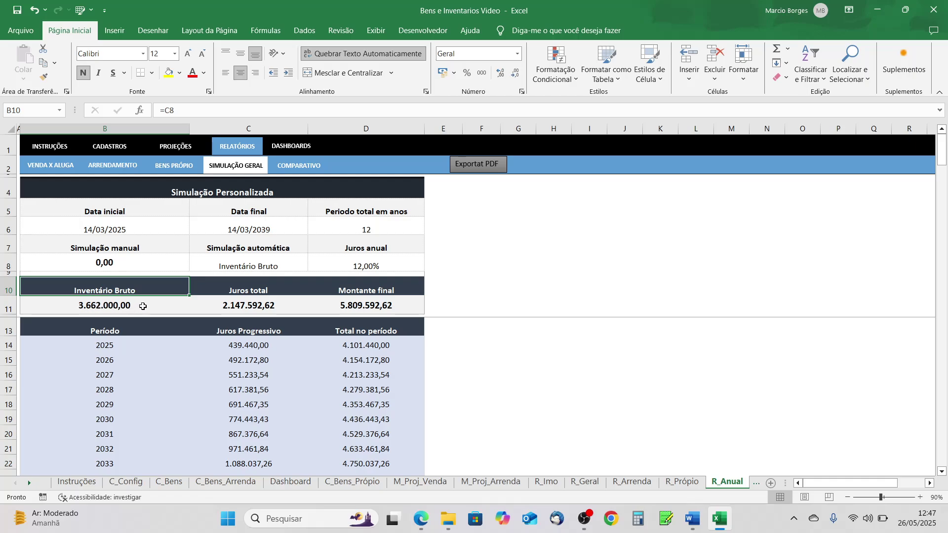
left_click(276, 289)
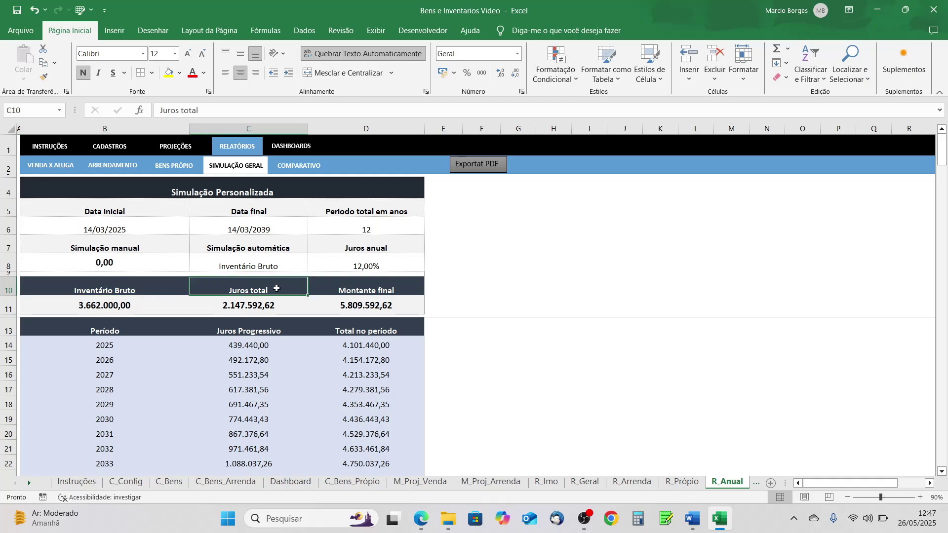
left_click(380, 230)
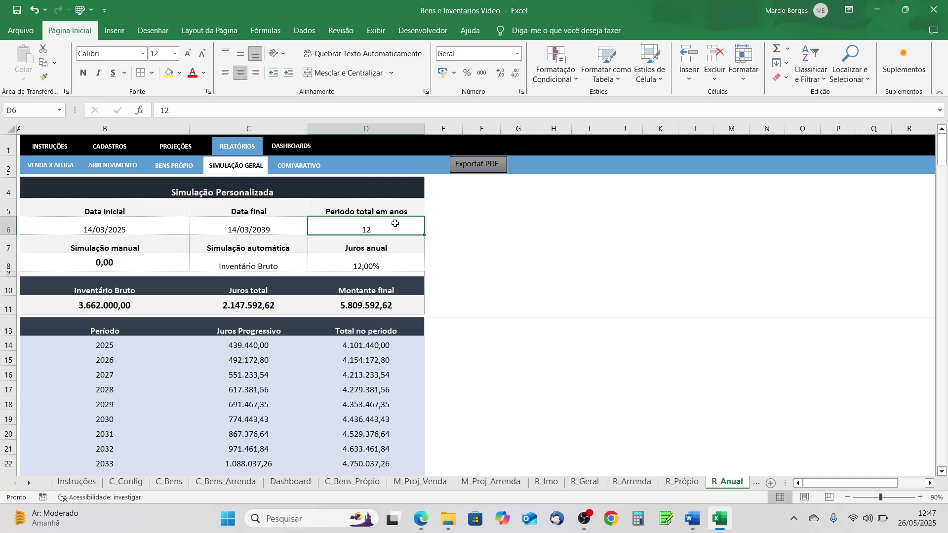
left_click(383, 266)
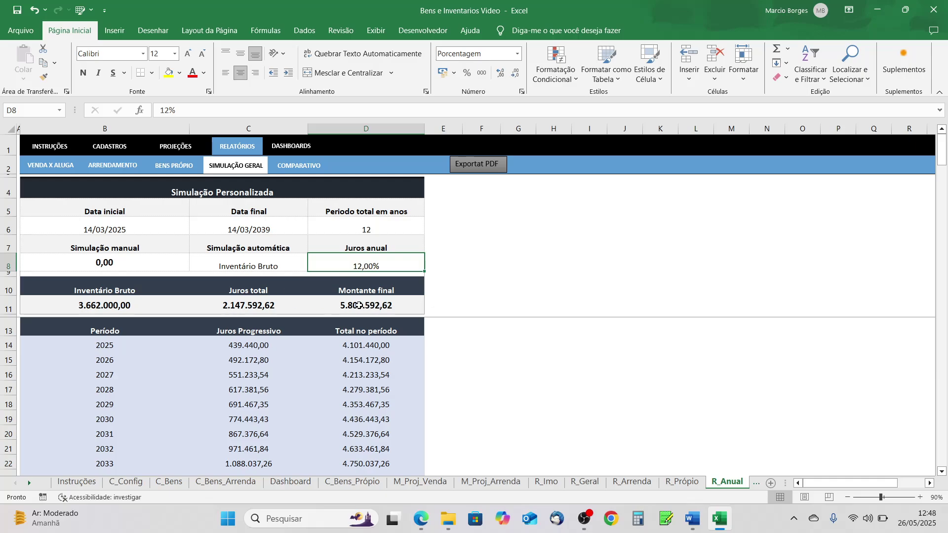
left_click(358, 305)
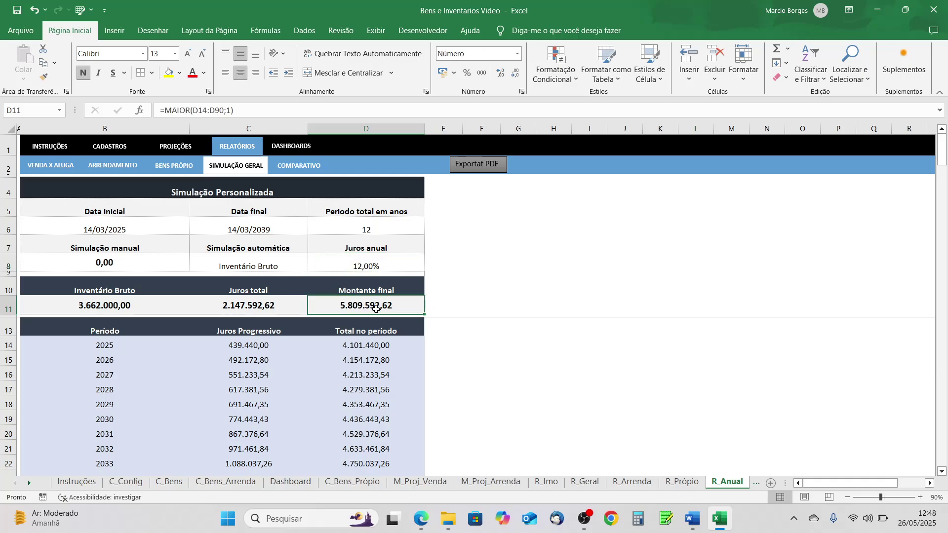
left_click(253, 306)
left_click_drag(268, 292, 236, 314)
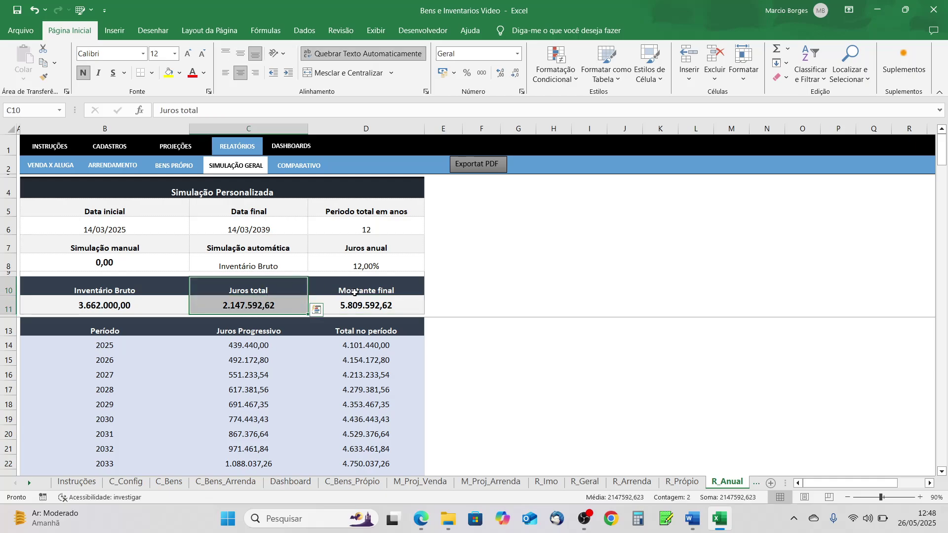
left_click_drag(354, 293, 388, 305)
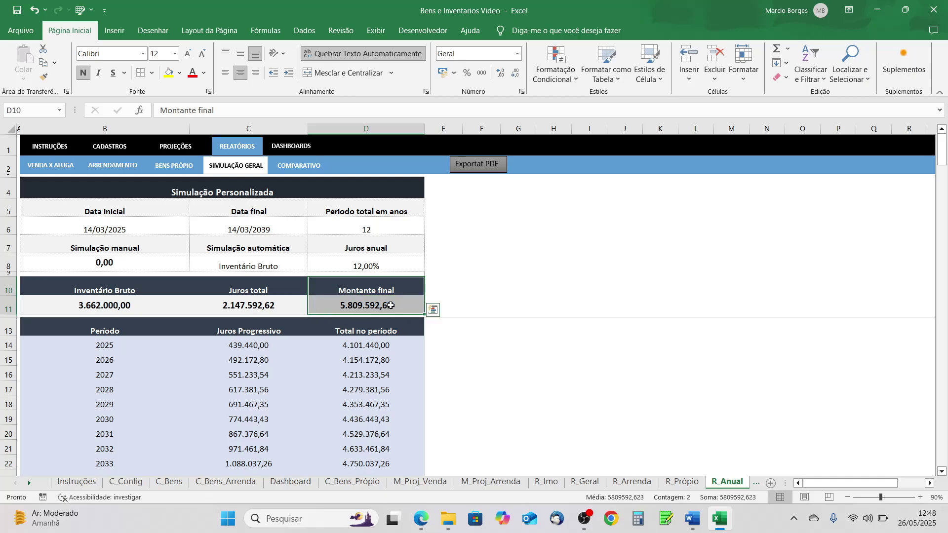
left_click_drag(108, 291, 106, 306)
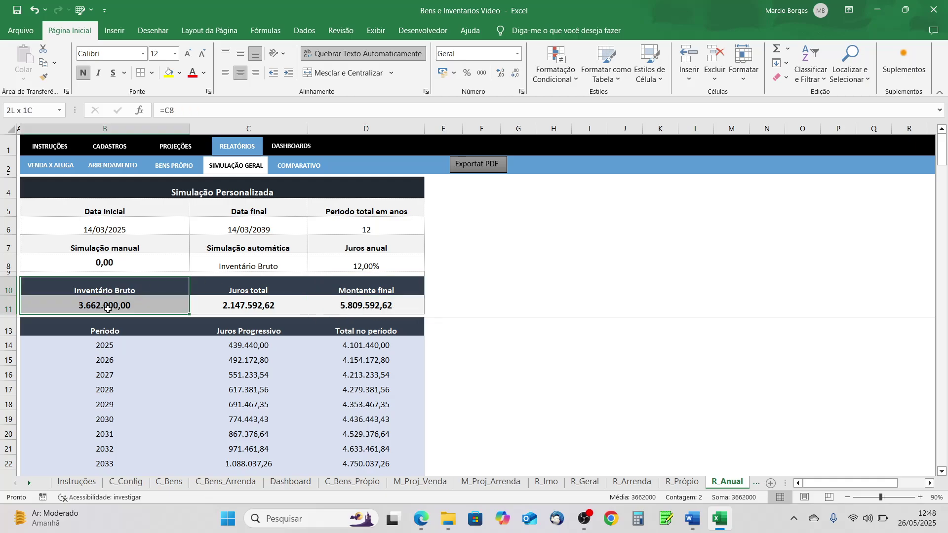
left_click_drag(366, 292, 368, 306)
left_click(476, 348)
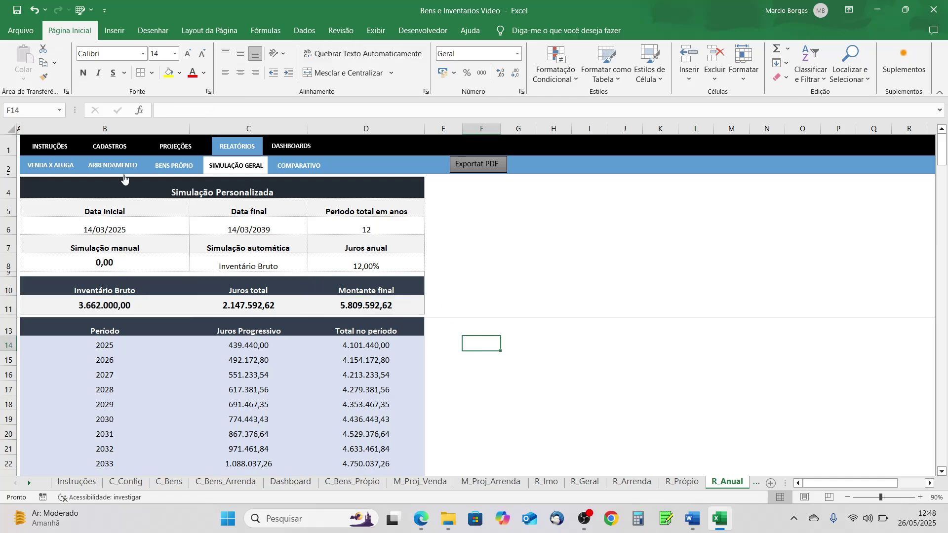
Revisit the Bens Própio, Venda x Aluga and Arrendamento reports, and return to Simulação Geral
left_click(175, 167)
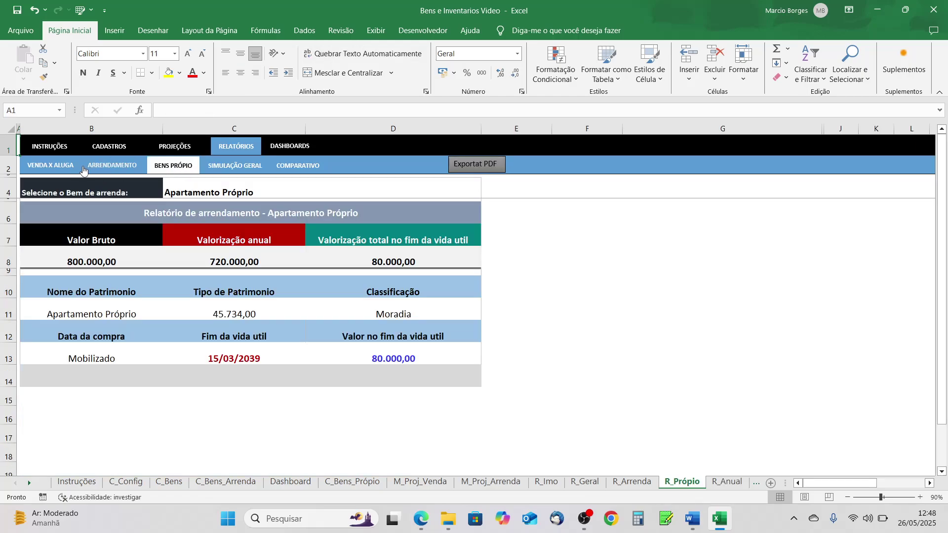
left_click(65, 167)
left_click(113, 164)
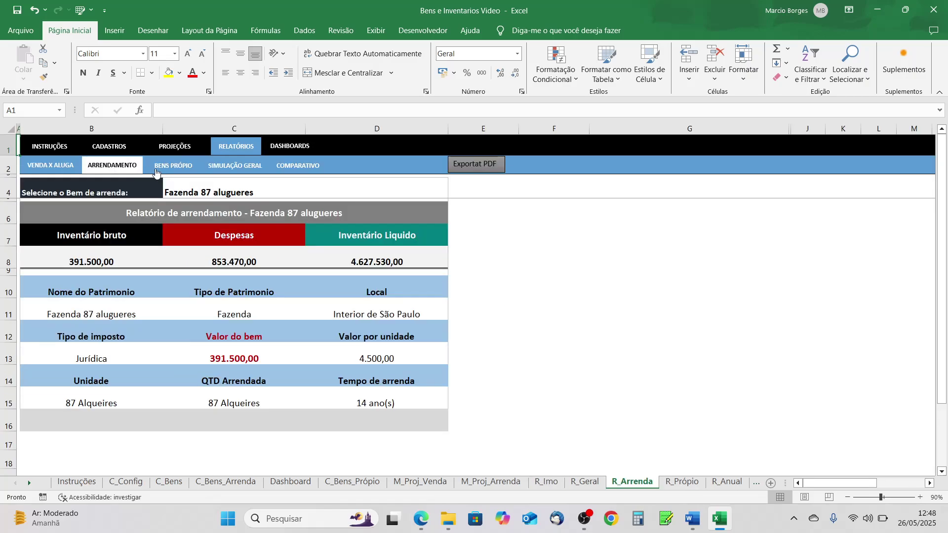
left_click(167, 169)
left_click(236, 169)
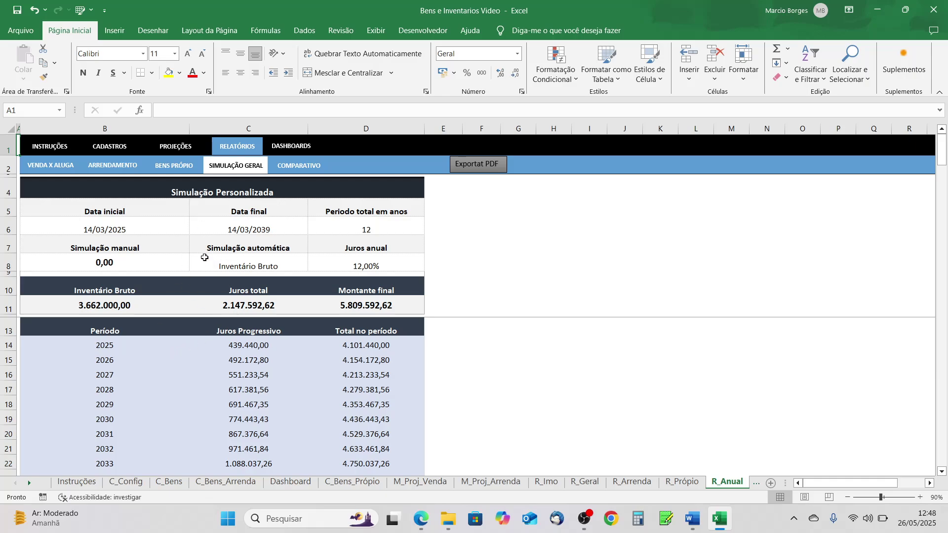
Open the Comparativo report and examine the Inventário Bruto and QTD BENS rows across its three asset categories
left_click(294, 168)
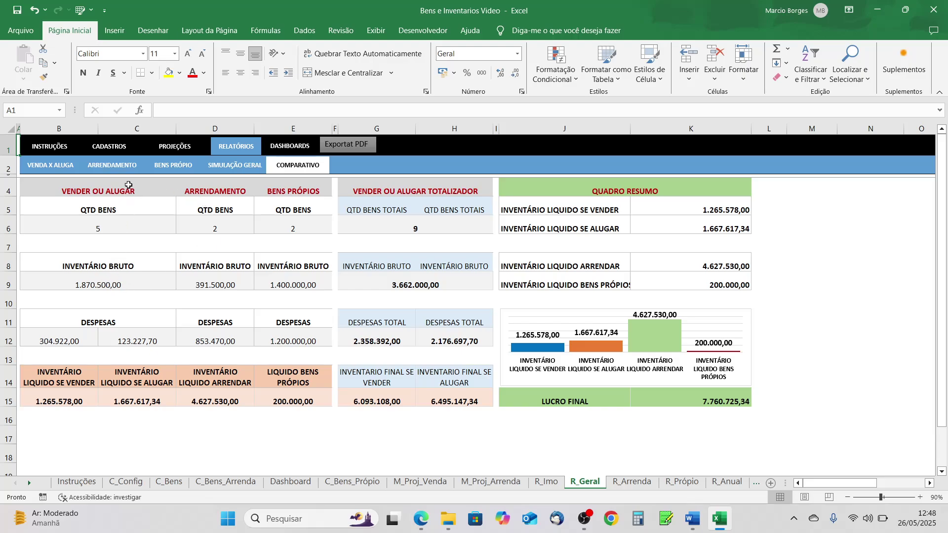
left_click_drag(127, 185, 194, 227)
left_click(217, 249)
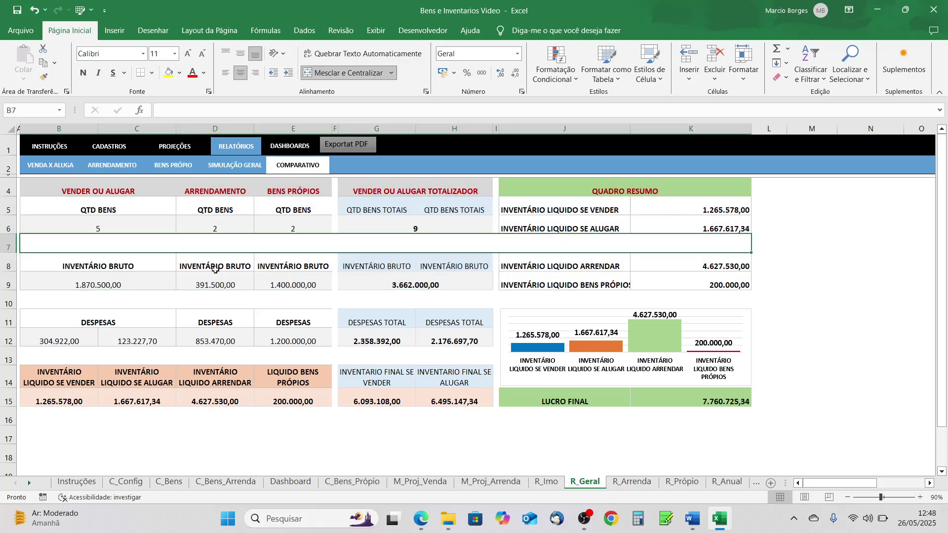
left_click(230, 196)
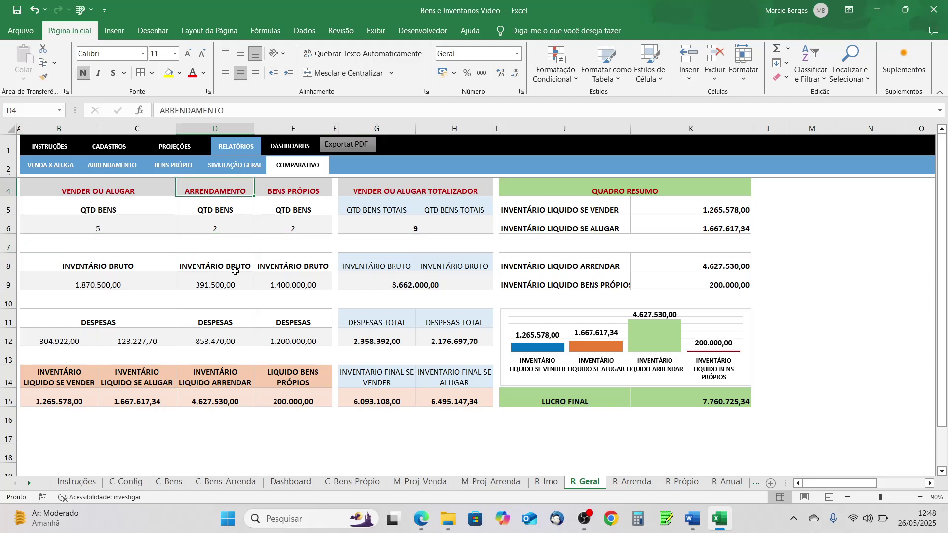
left_click(222, 279)
left_click(293, 286)
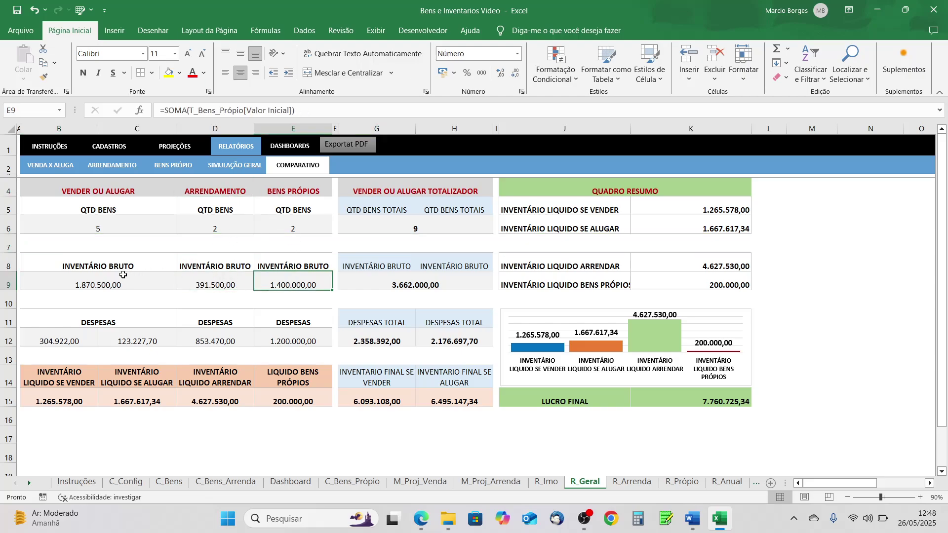
left_click(102, 286)
left_click(208, 285)
left_click_drag(289, 284, 131, 286)
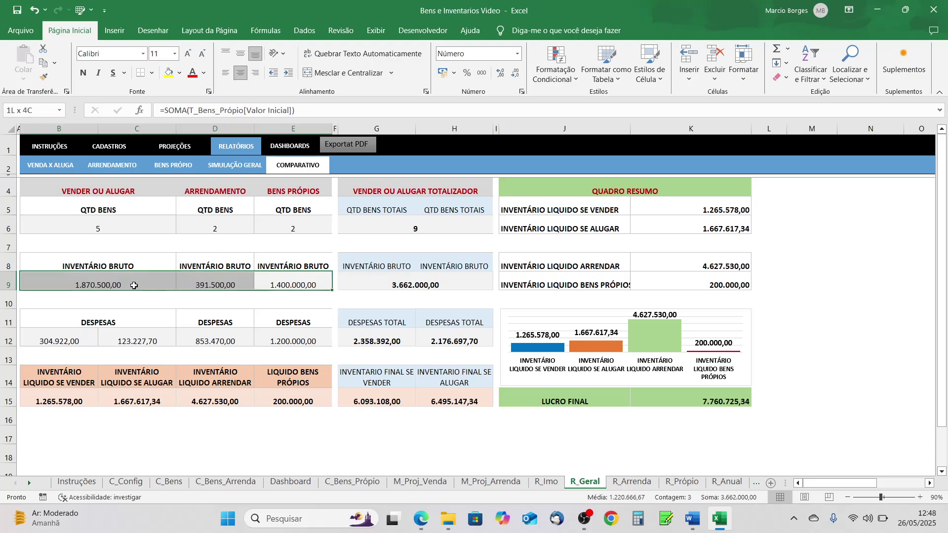
left_click_drag(291, 228, 117, 230)
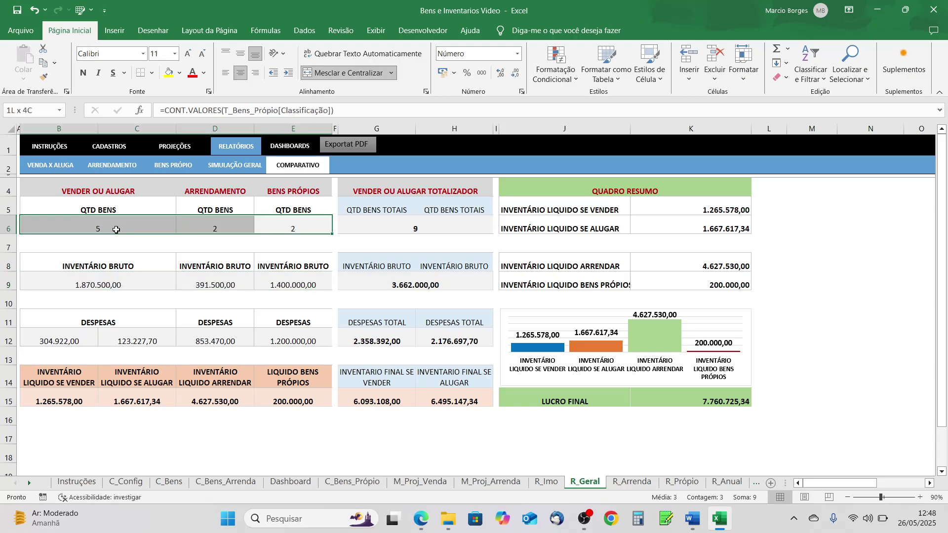
Check QTD BENS against Inventário Bruto for Bens Próprios, Arrendamento and Vender ou Alugar in turn
left_click(300, 225)
left_click(294, 284)
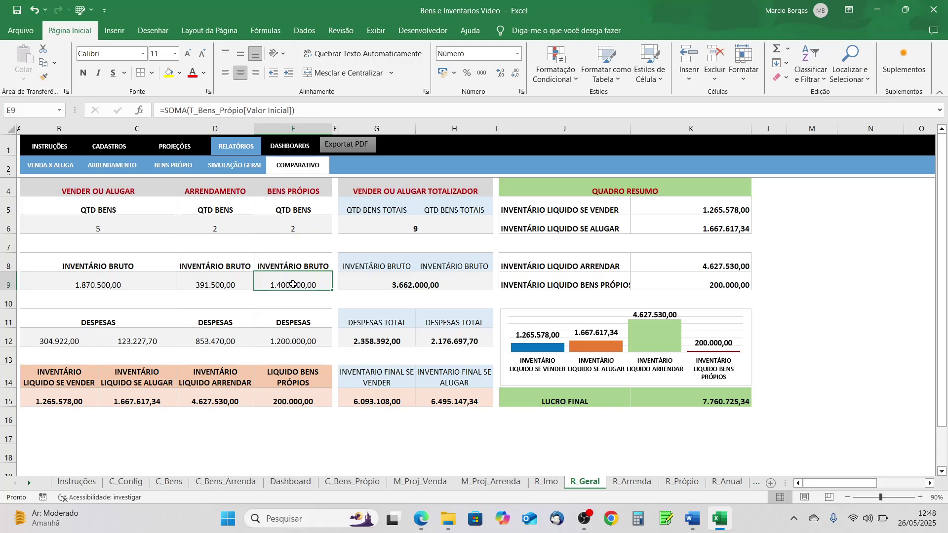
left_click(215, 226)
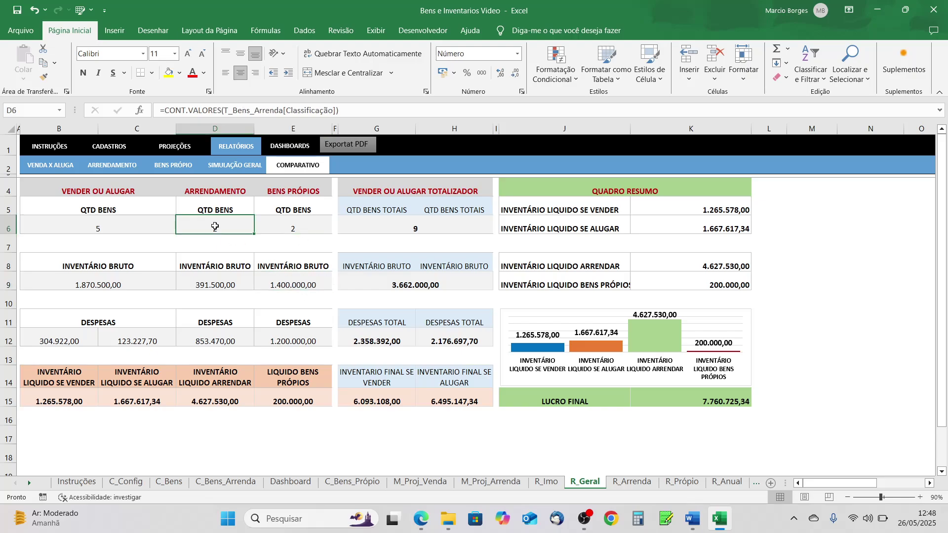
left_click(222, 287)
left_click(110, 223)
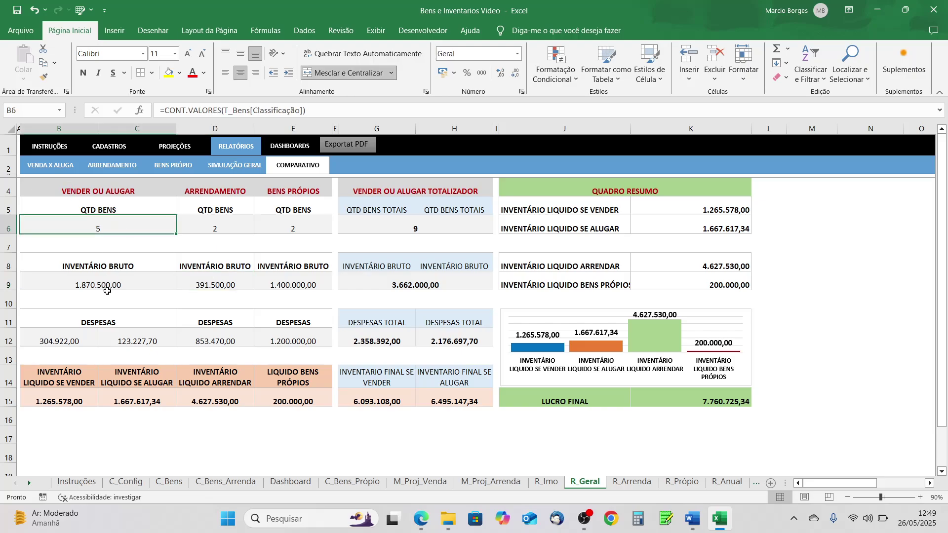
left_click(107, 286)
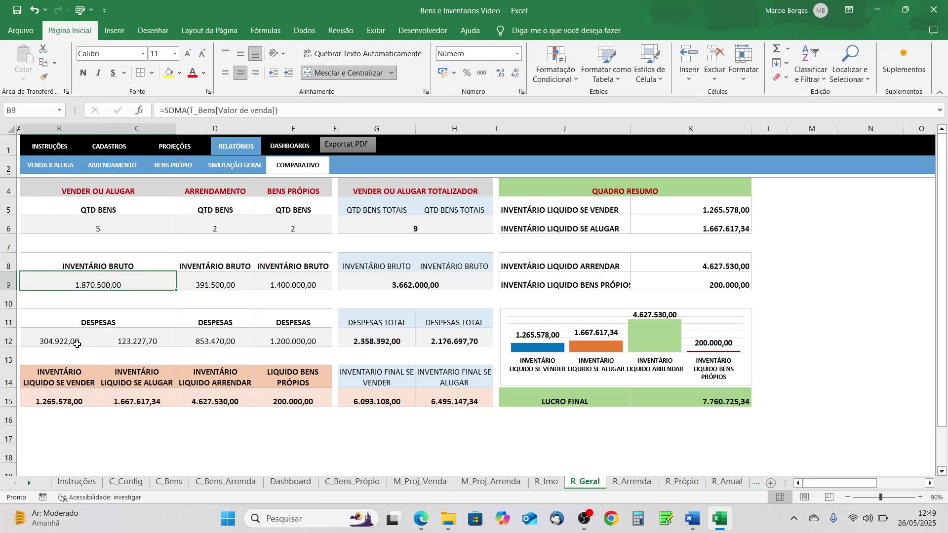
Examine the Despesas cells for selling, renting, Arrendamento and Bens Próprios
left_click(126, 341)
left_click(75, 337)
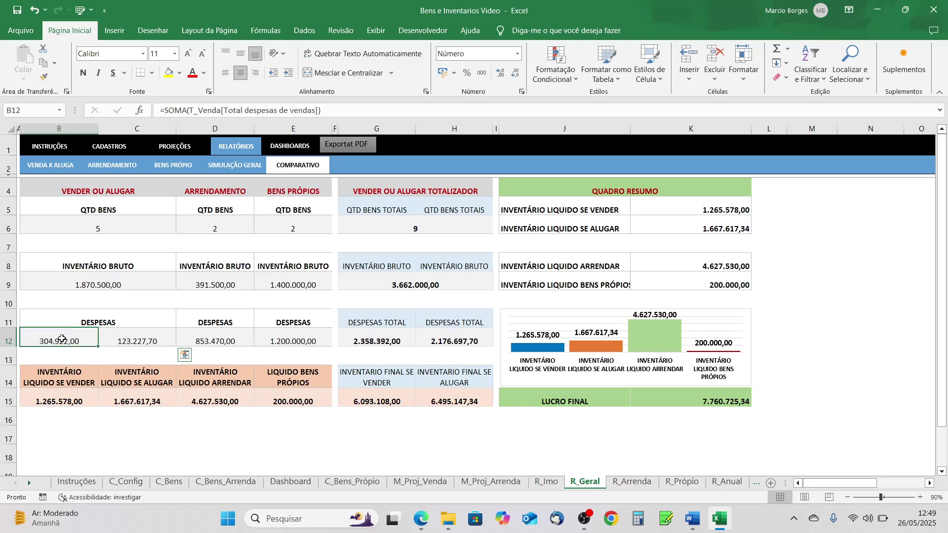
left_click(134, 342)
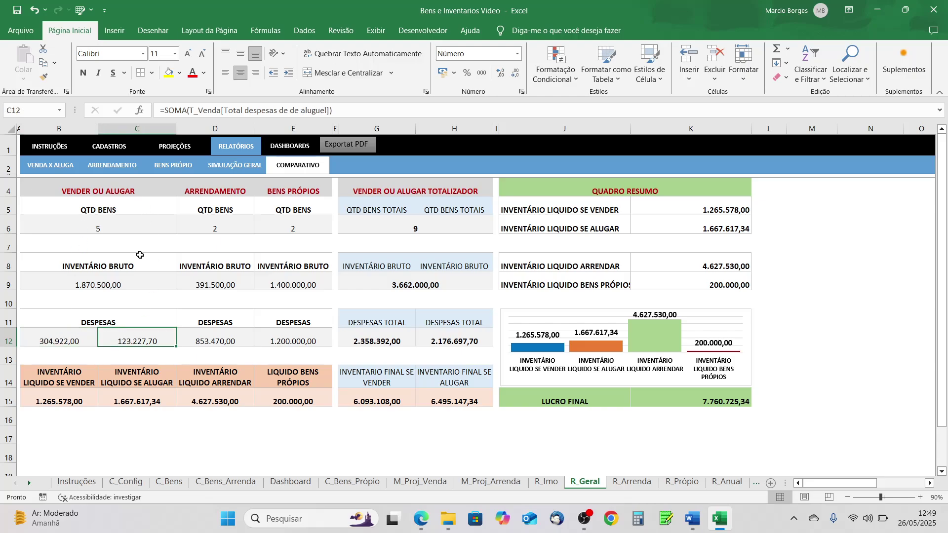
left_click(214, 341)
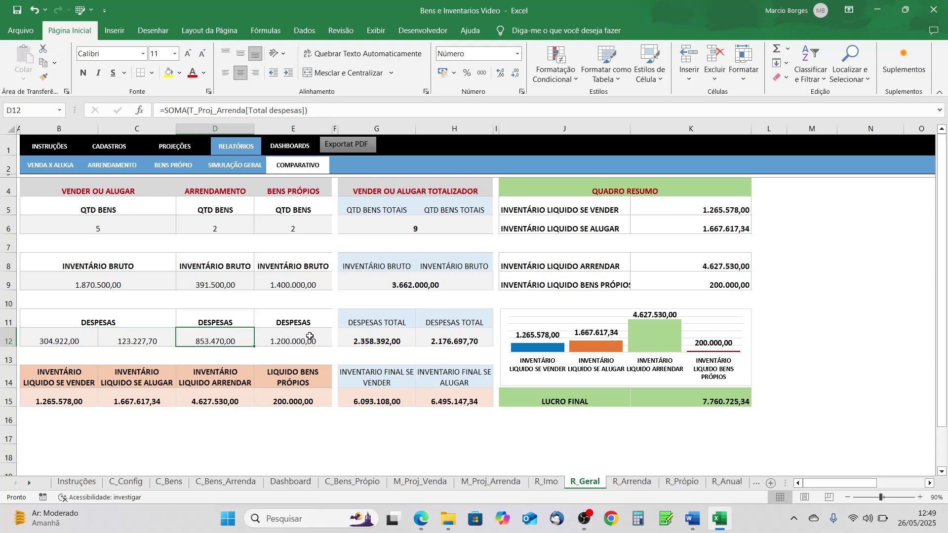
left_click(287, 343)
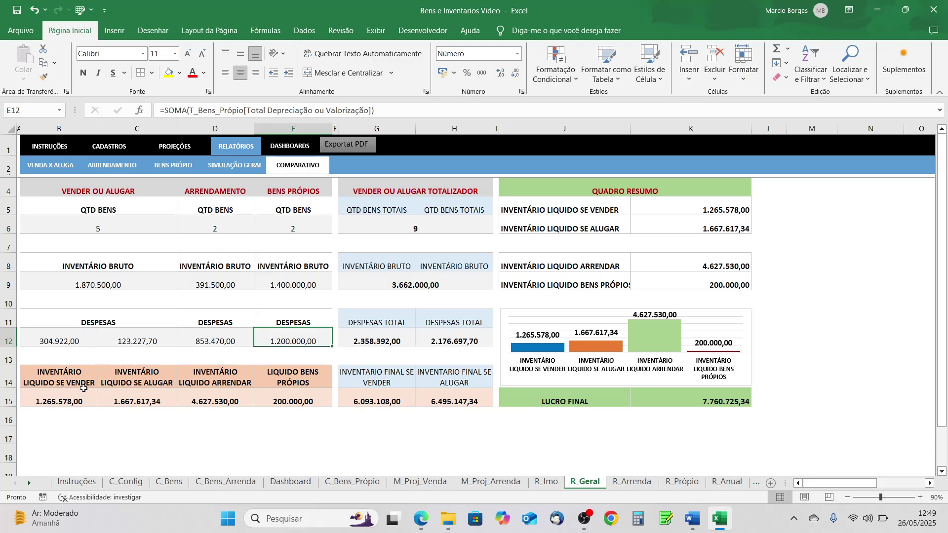
Examine the net inventory cells for selling, renting, Arrendar and Bens Própios in the Comparativo report
left_click(72, 374)
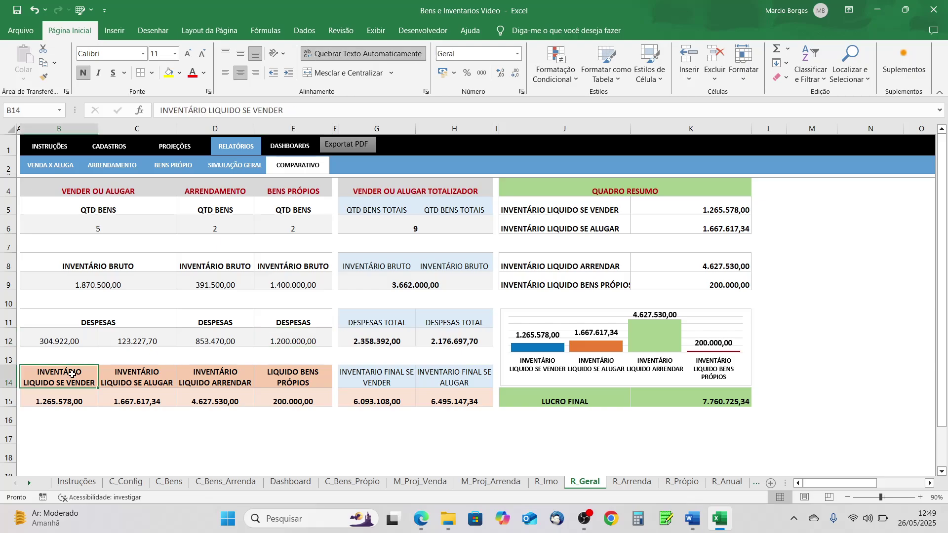
left_click(129, 400)
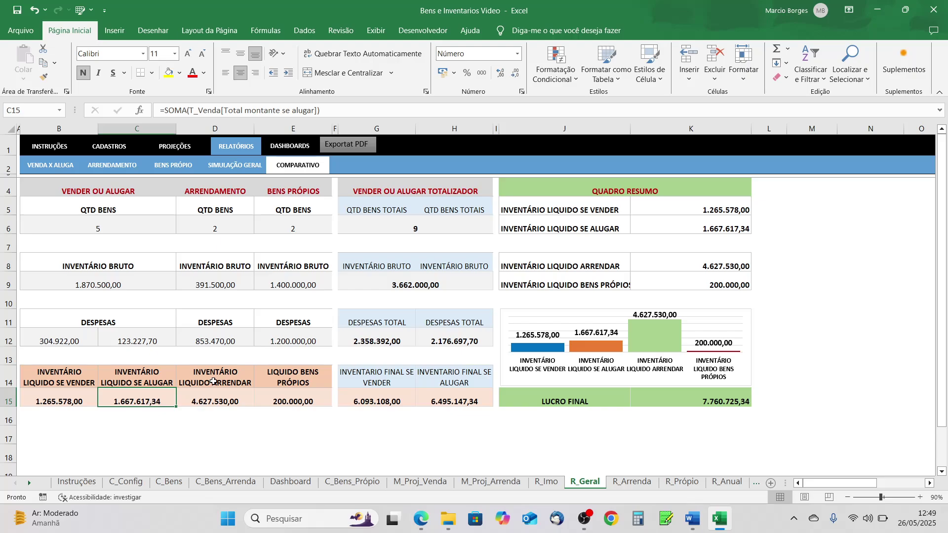
left_click(221, 401)
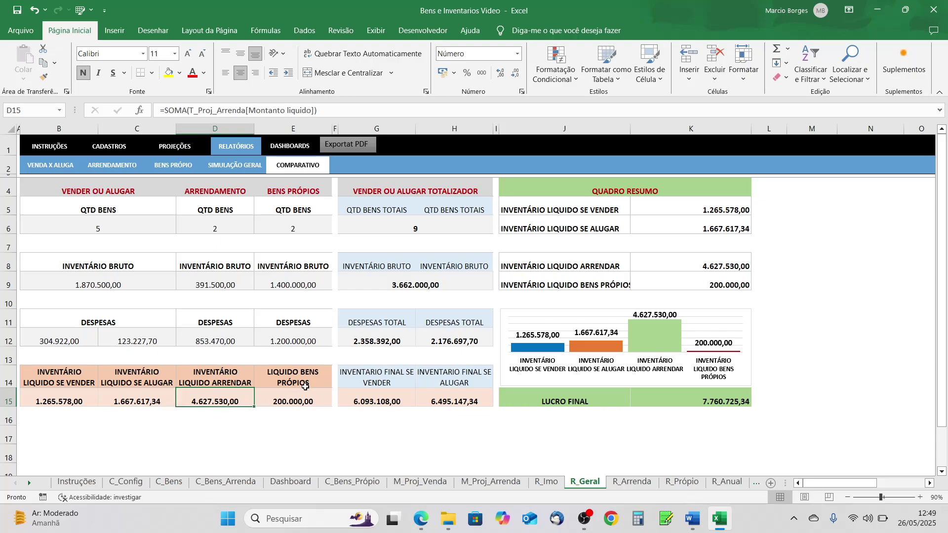
left_click(303, 379)
left_click(286, 402)
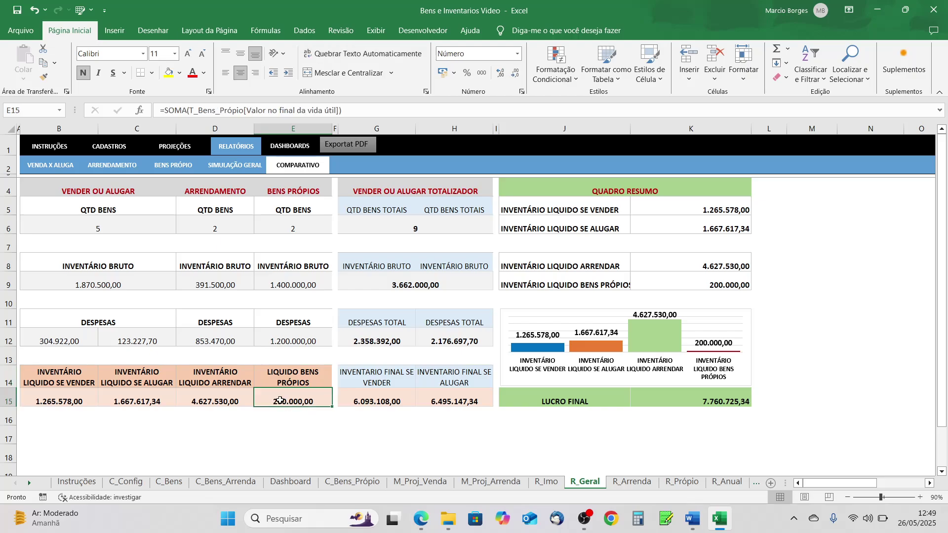
Compare the Inventario Final totals for selling and renting in the Vender ou Alugar Totalizador block
left_click(383, 399)
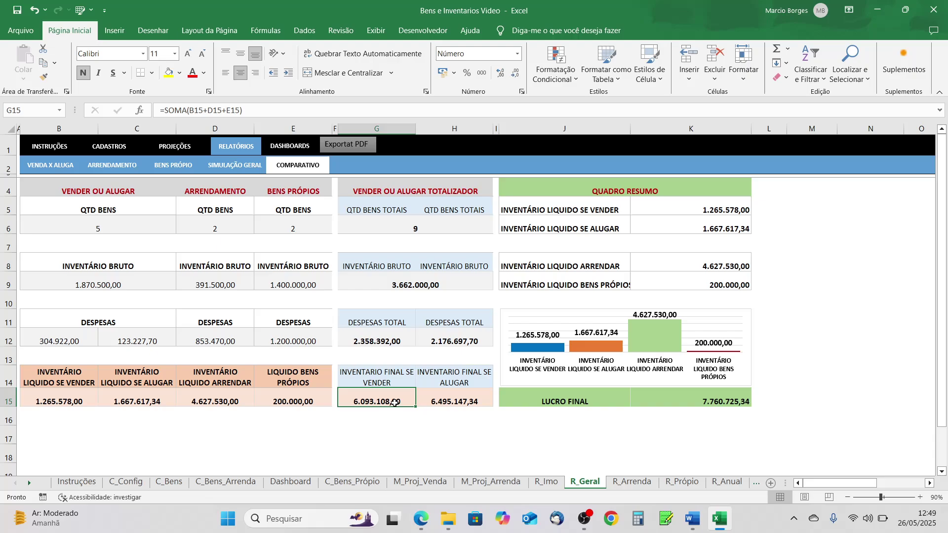
left_click(453, 402)
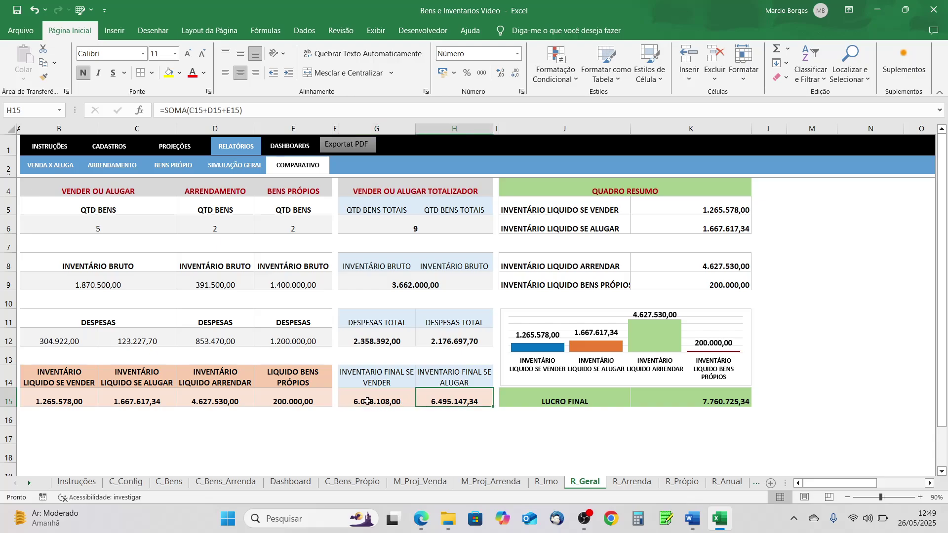
left_click_drag(367, 401, 440, 402)
left_click(408, 429)
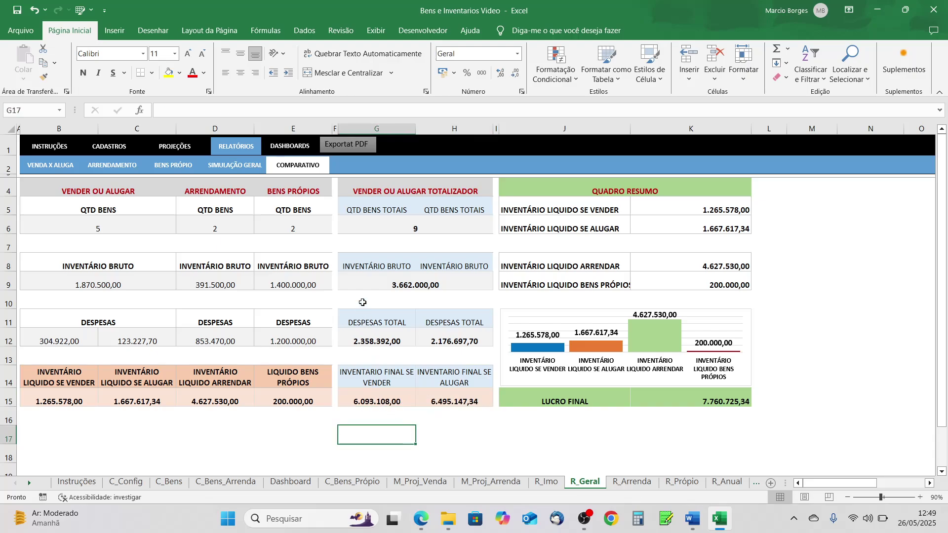
Review the Totalizador block from QTD Bens Totais down to Inventario Final, plus the sale value in Quadro Resumo
left_click(401, 228)
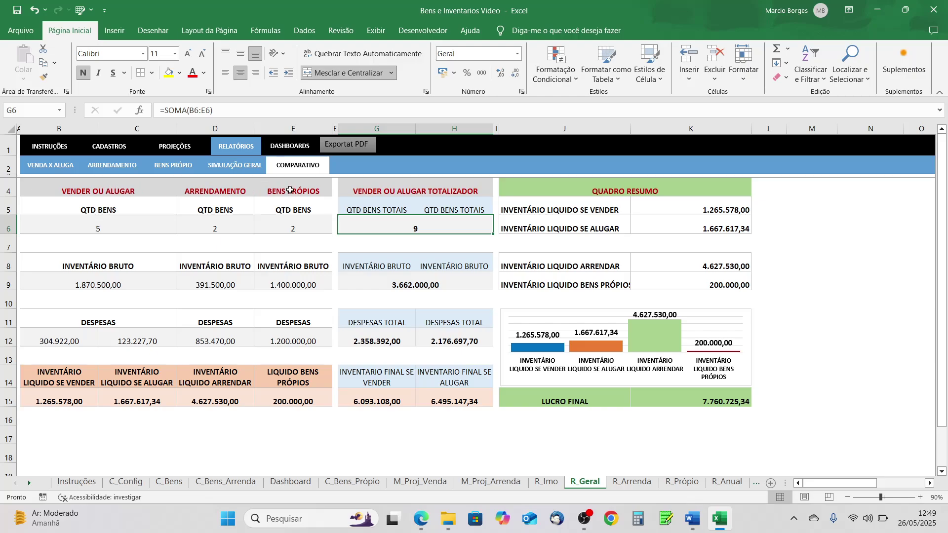
left_click(399, 283)
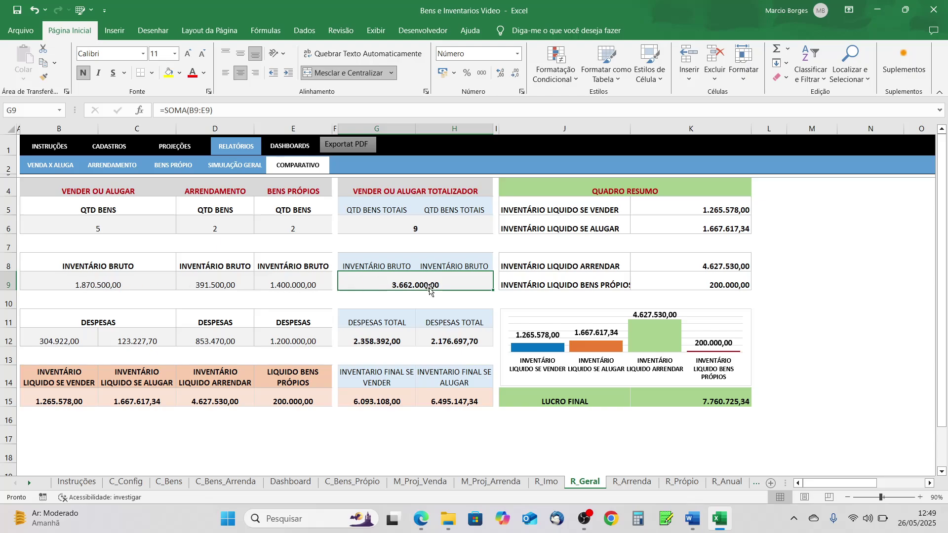
left_click(364, 342)
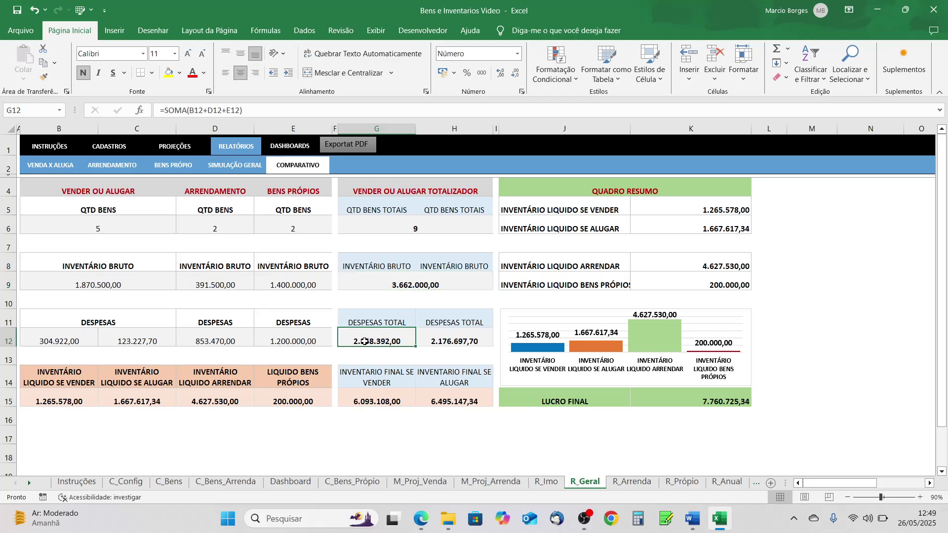
left_click(451, 342)
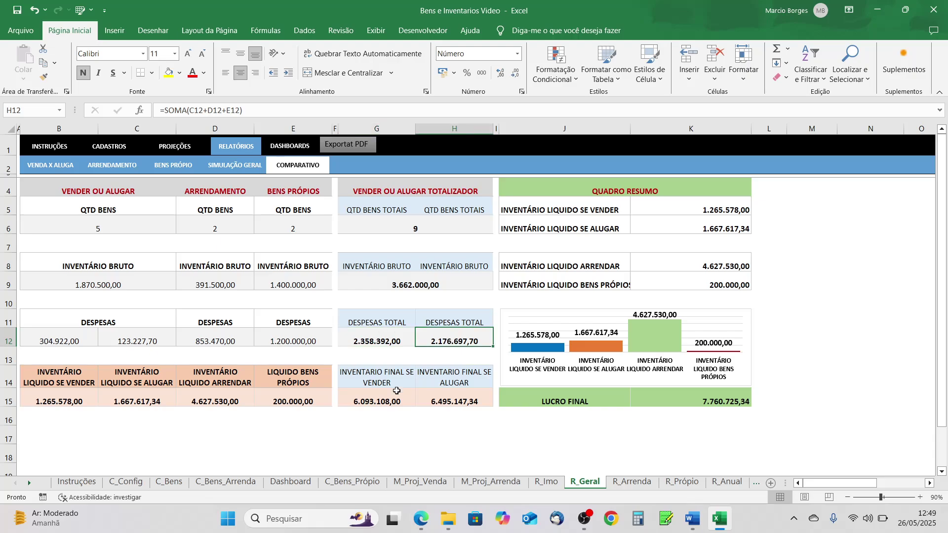
left_click(370, 402)
left_click(459, 406)
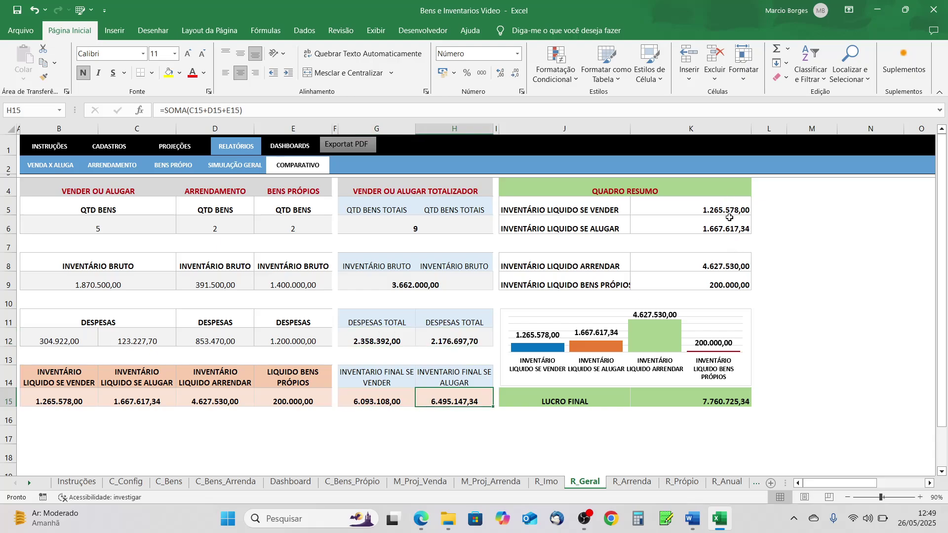
left_click(661, 217)
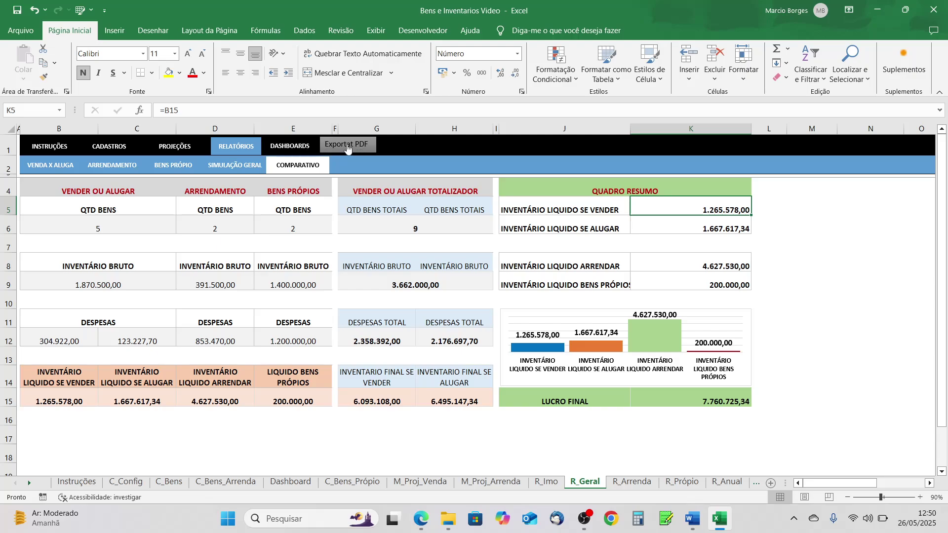
Open the Dashboard and examine its company heading and the Vender, Alugar, Arrendar and Bens Própios blocks
left_click(300, 149)
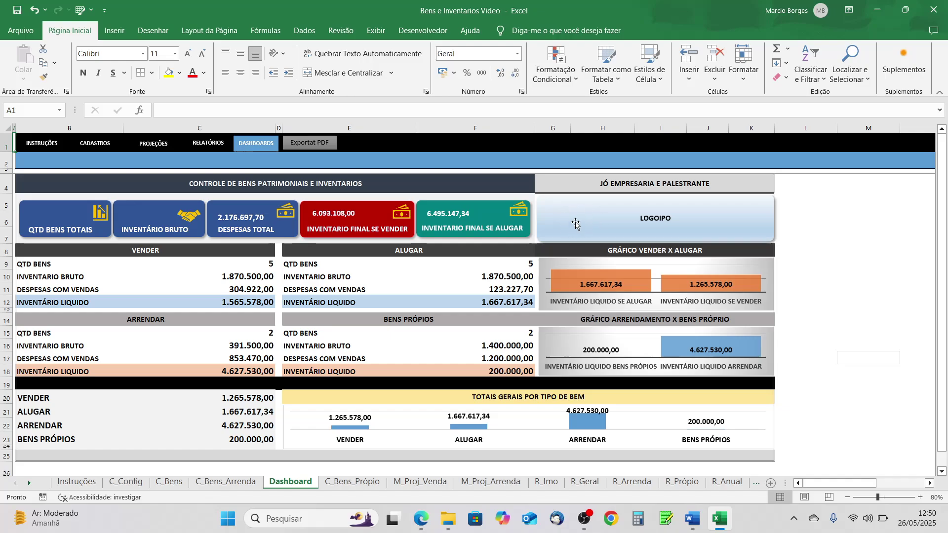
left_click(602, 181)
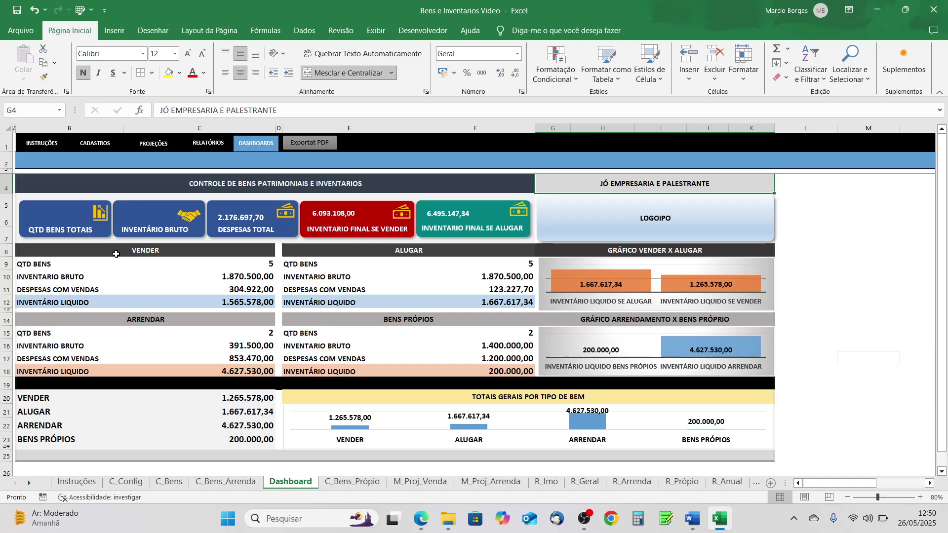
left_click_drag(116, 252, 247, 302)
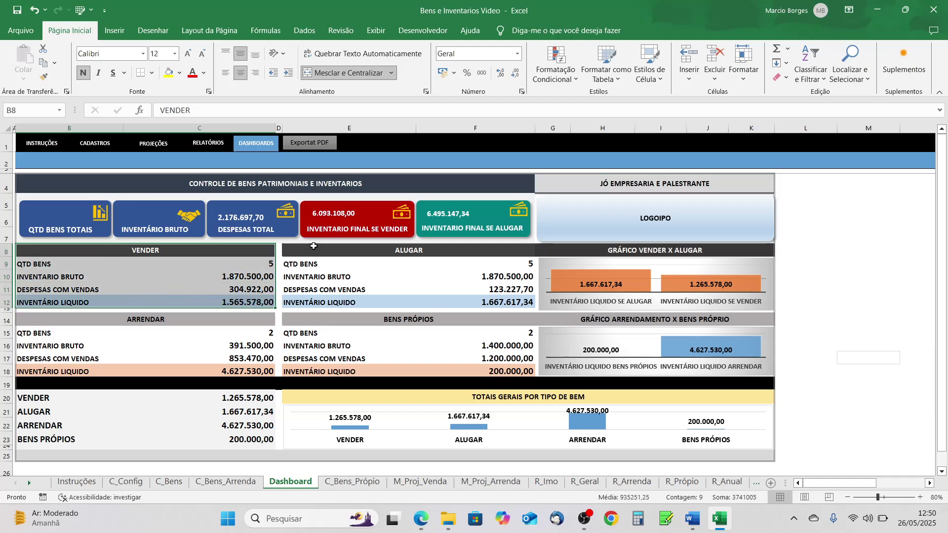
left_click_drag(315, 253, 474, 254)
left_click(349, 290)
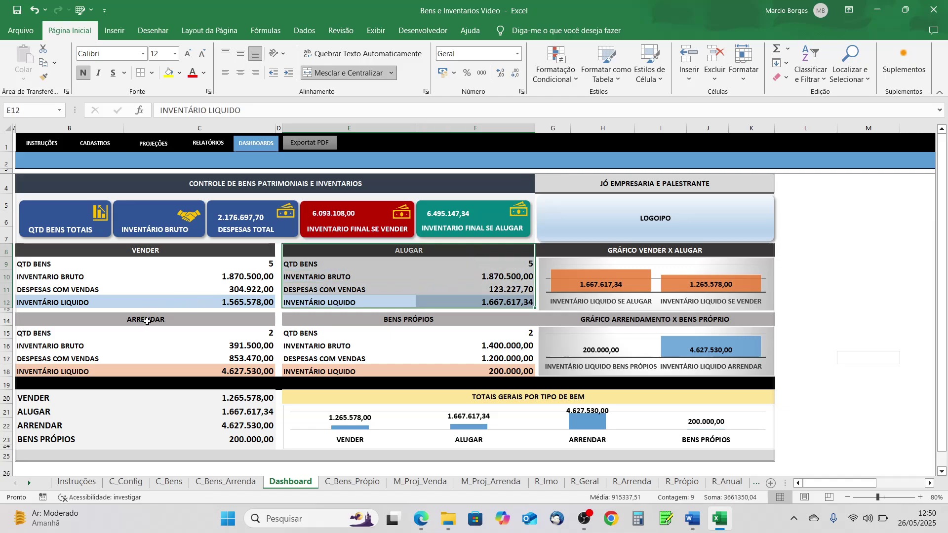
left_click_drag(147, 321, 192, 364)
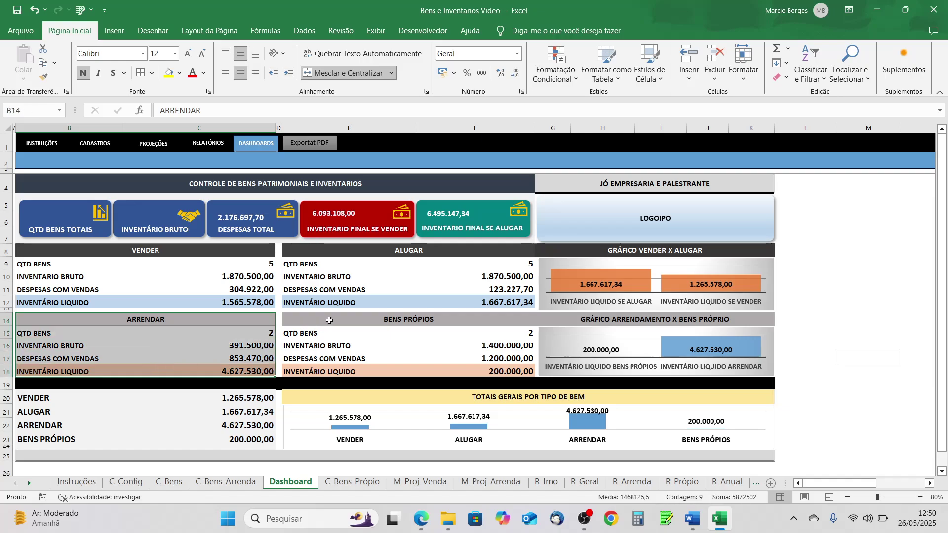
left_click_drag(320, 319, 329, 357)
Check the dashboard's summary totals for Vender, Alugar, Arrendar and Bens Própios one by one
left_click(236, 400)
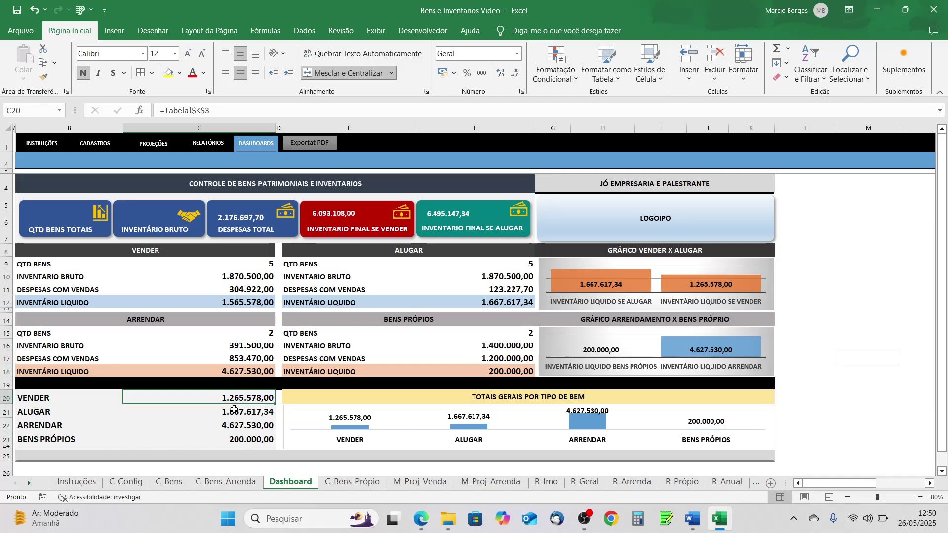
left_click(235, 412)
left_click(234, 426)
left_click(237, 438)
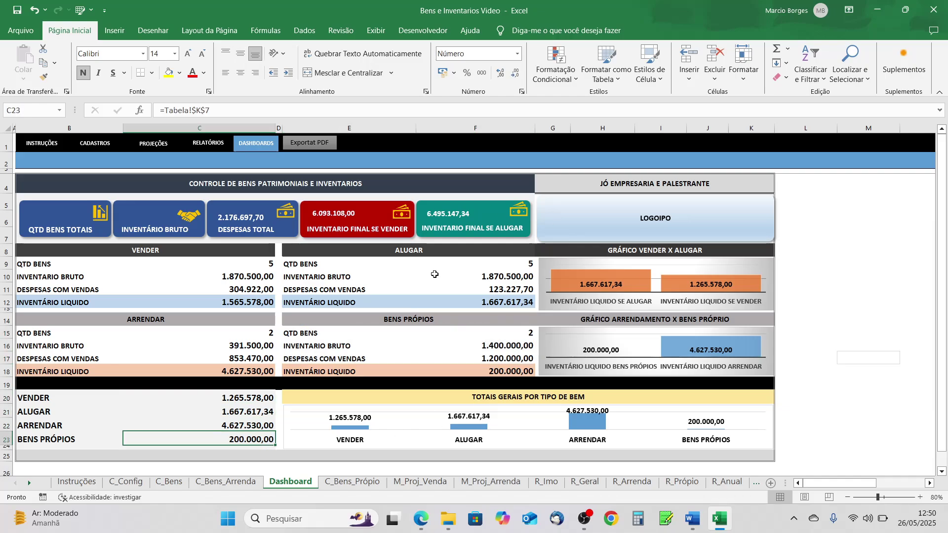